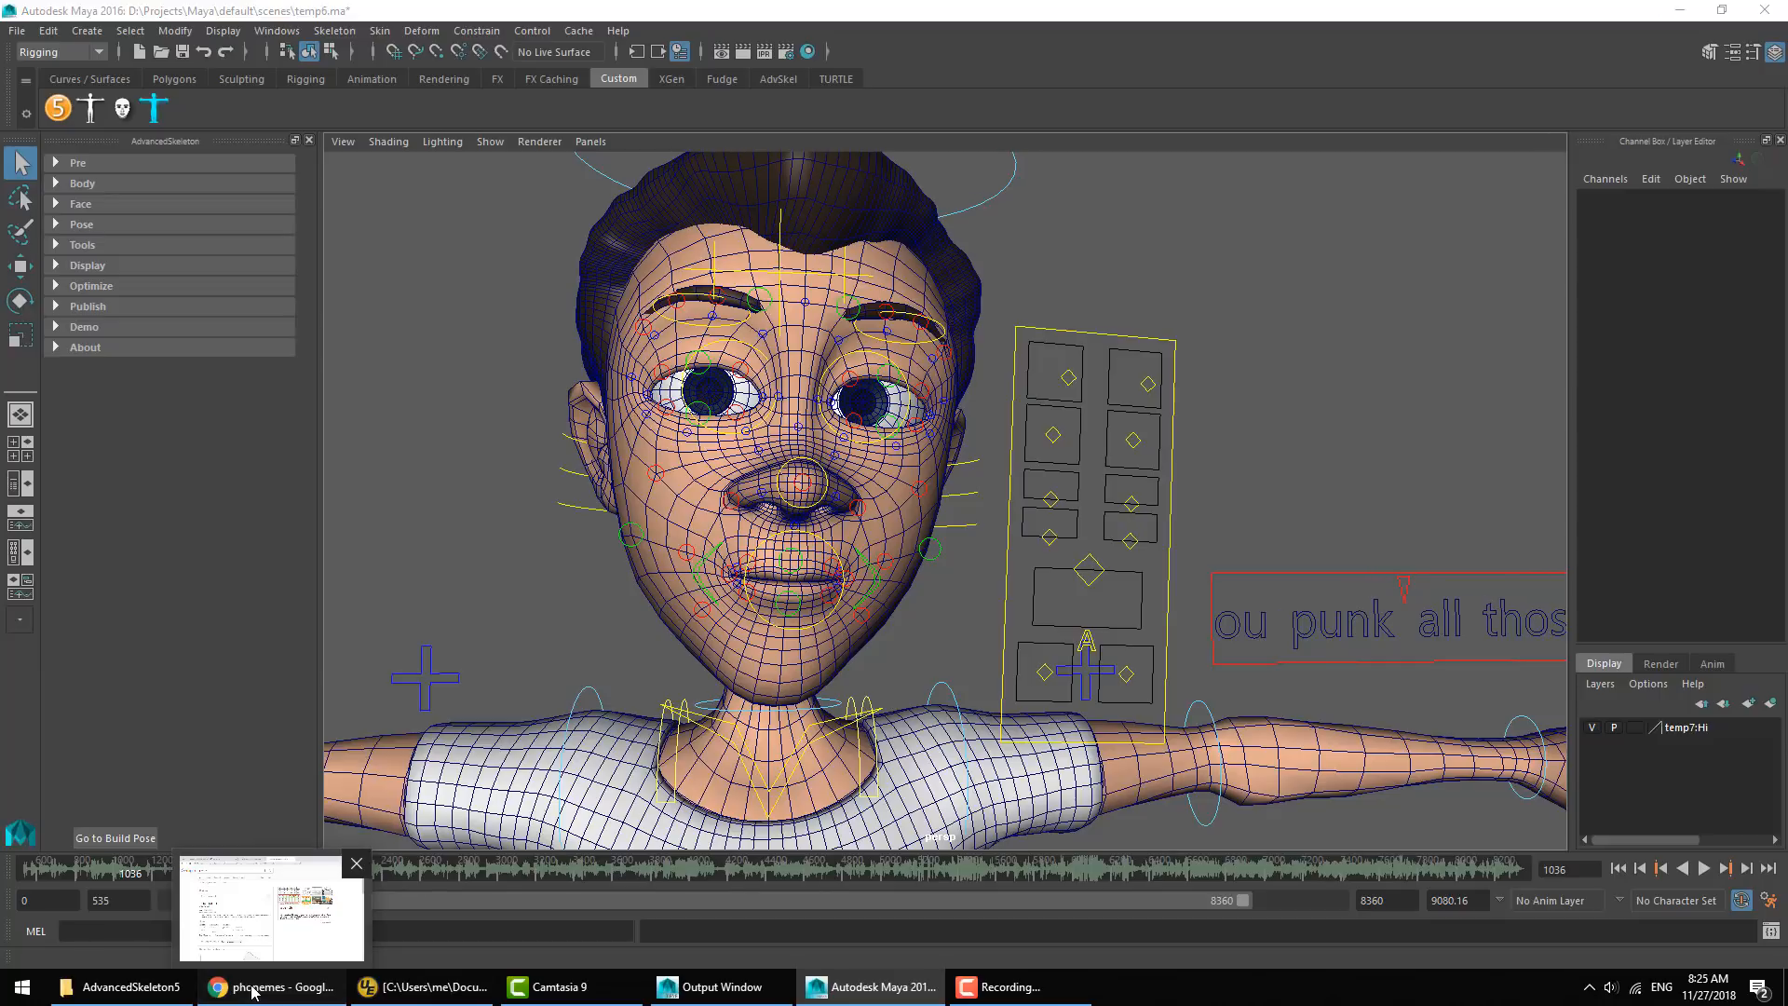
# Switch to Chrome and show the YouTube page of the 100 Most Iconic Movie Lines video
pyautogui.click(252, 989)
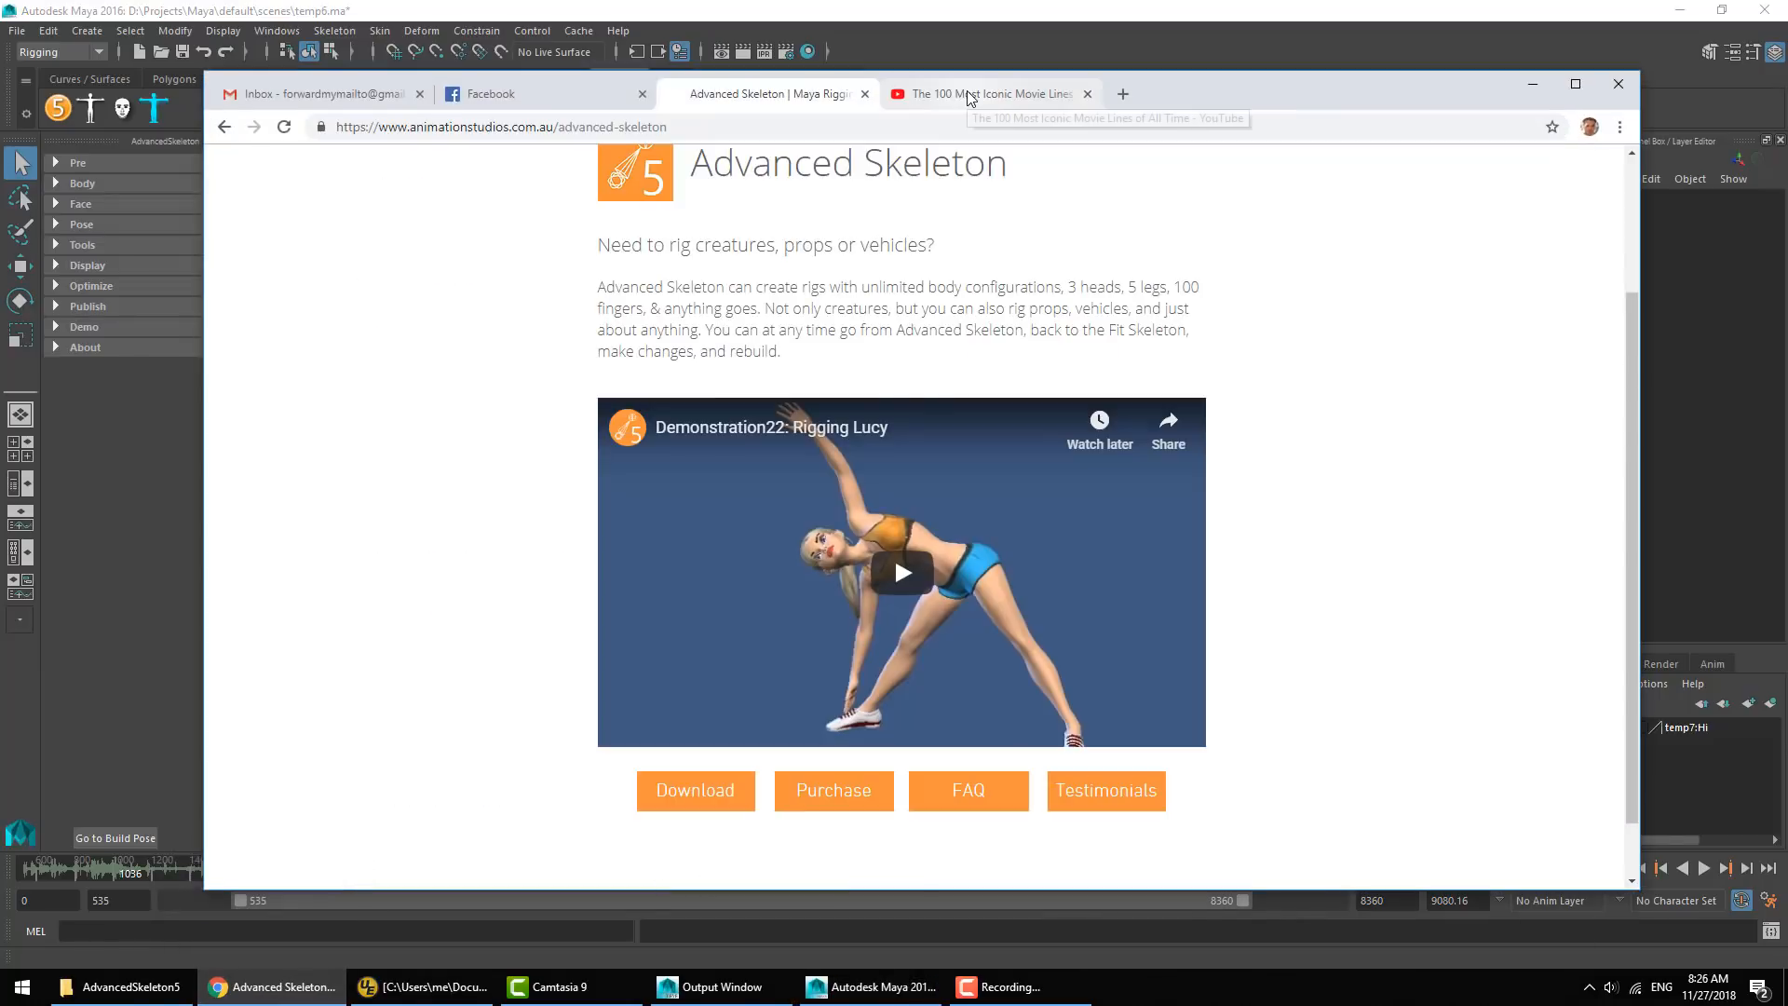
pyautogui.click(973, 97)
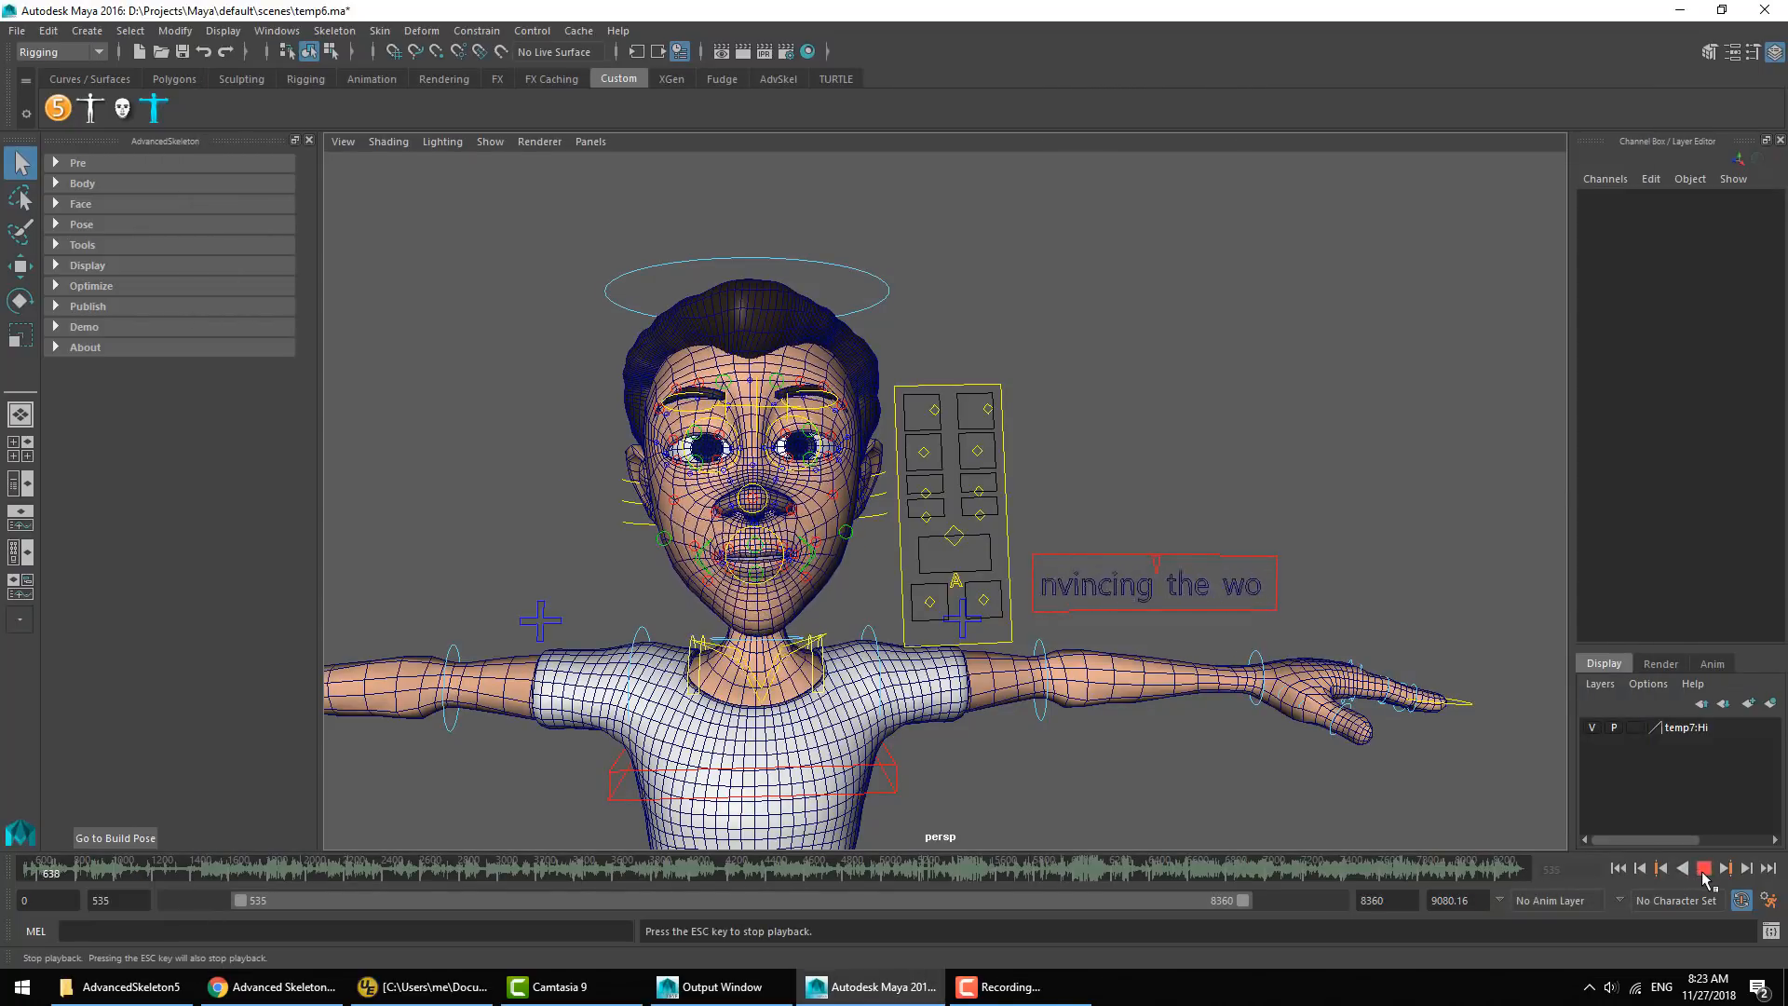
# Stop the lip-sync animation playback and frame the character's face with its facial control board
pyautogui.click(1704, 870)
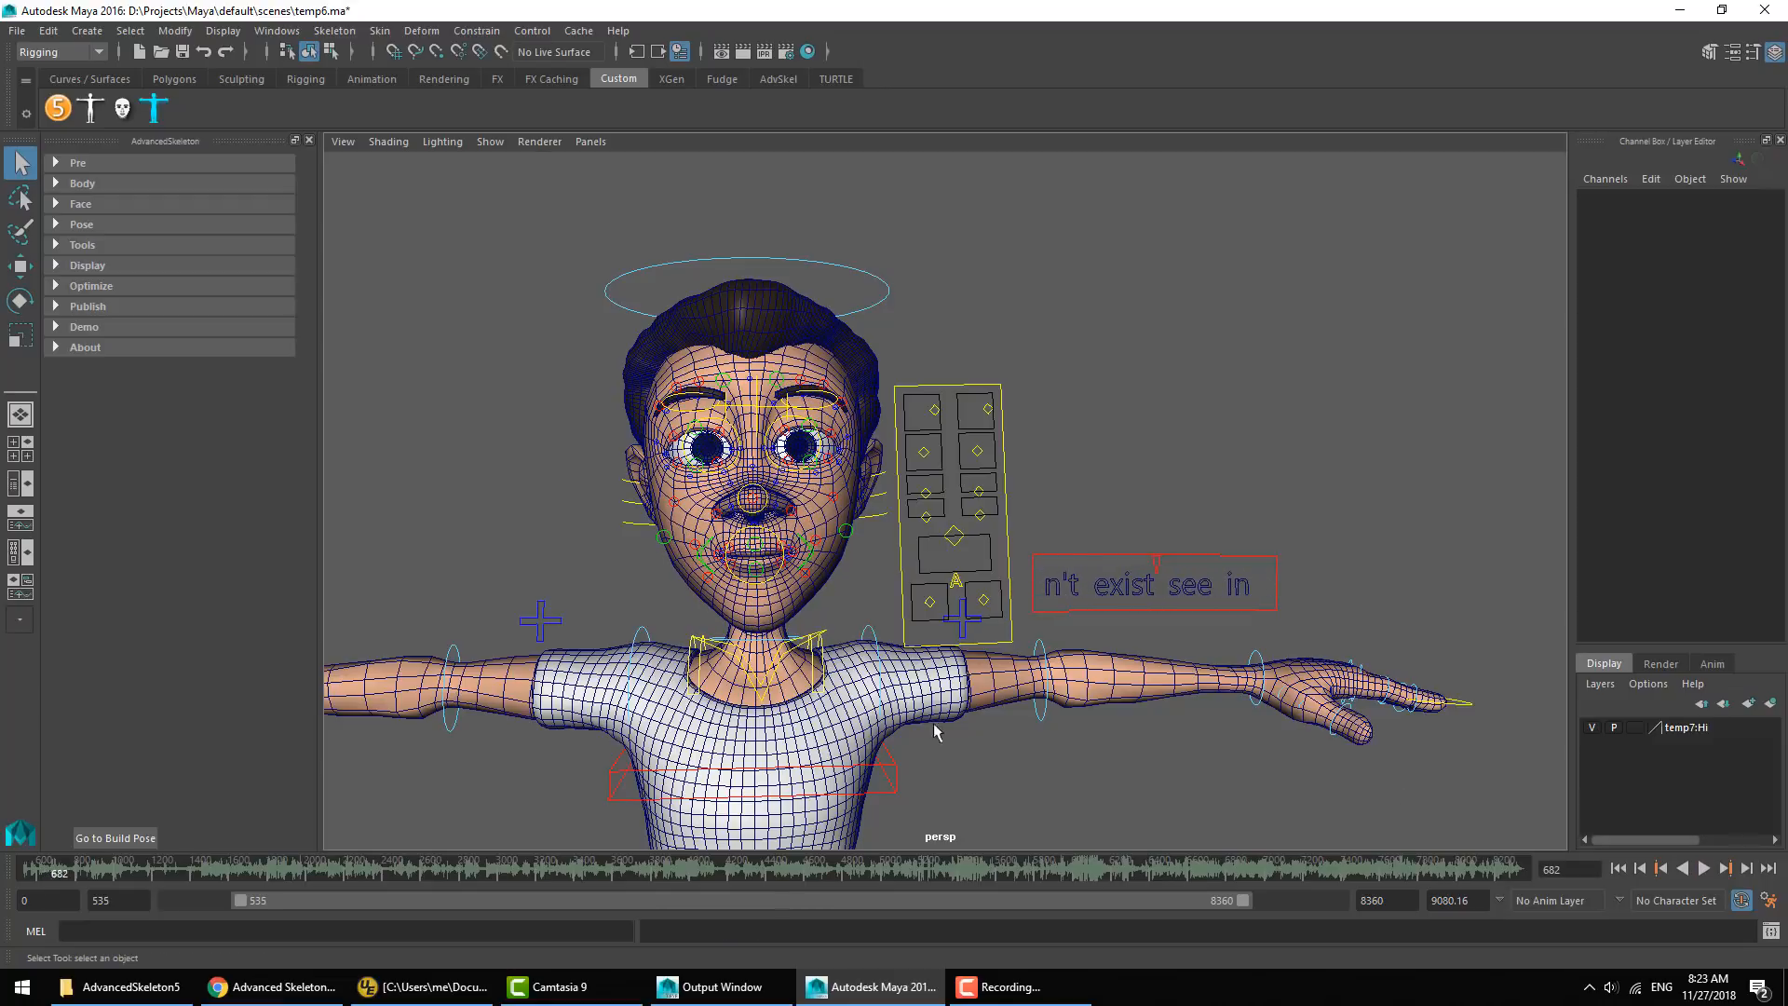
pyautogui.keyDown('alt'); pyautogui.moveTo(733, 630); pyautogui.dragTo(810, 621, button='middle'); pyautogui.keyUp('alt')
pyautogui.keyDown('alt'); pyautogui.moveTo(810, 621); pyautogui.dragTo(1070, 651, button='right'); pyautogui.keyUp('alt')
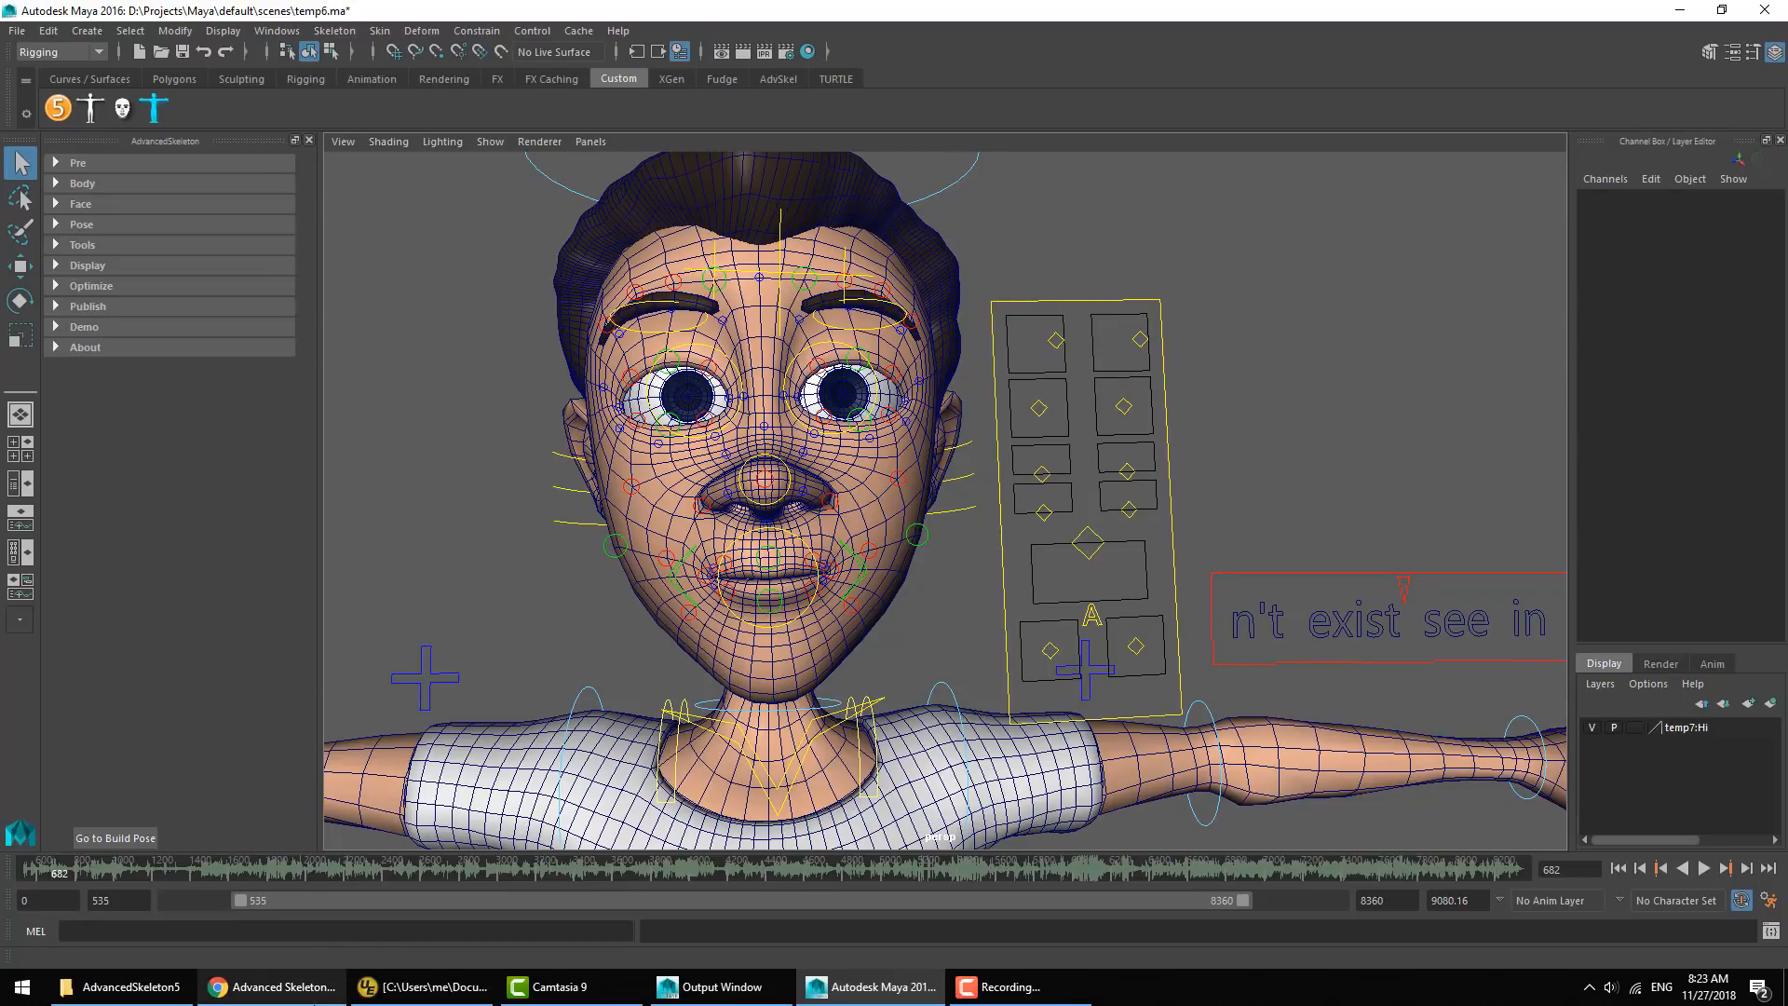
# Search Google in Chrome for "phonemes", highlight part of the definition, and return to Maya
pyautogui.click(273, 986)
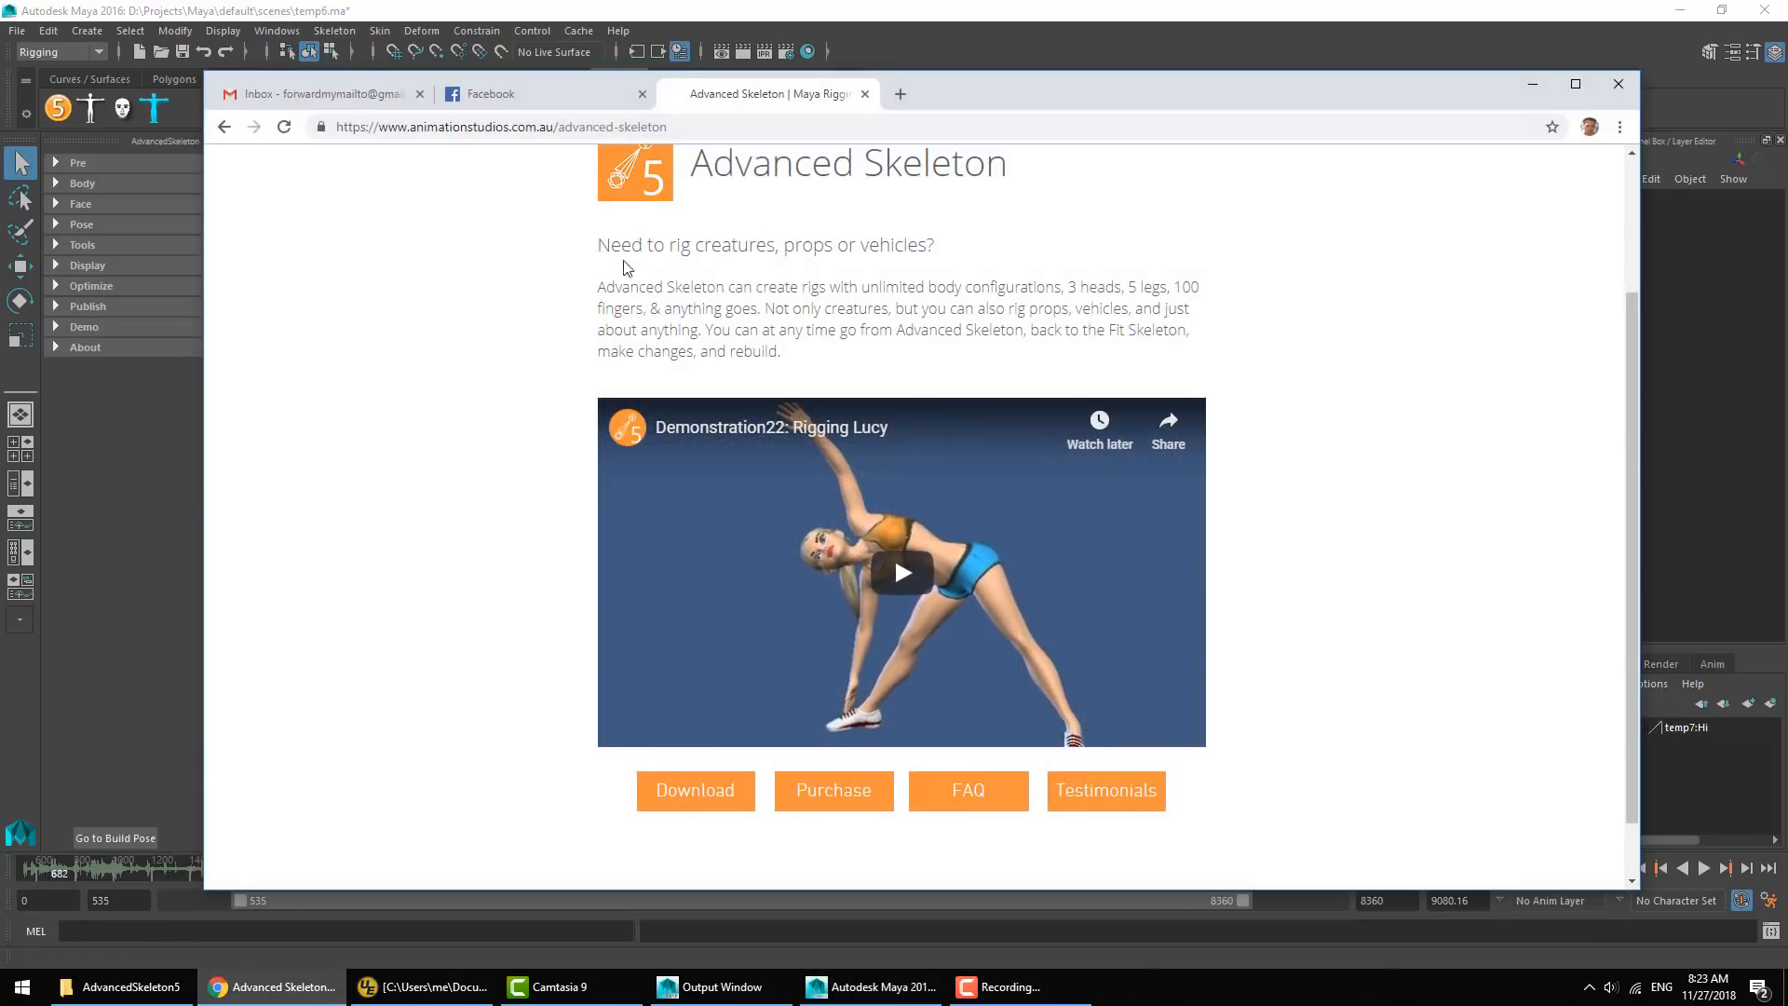
pyautogui.click(900, 94)
pyautogui.write('phonemes')
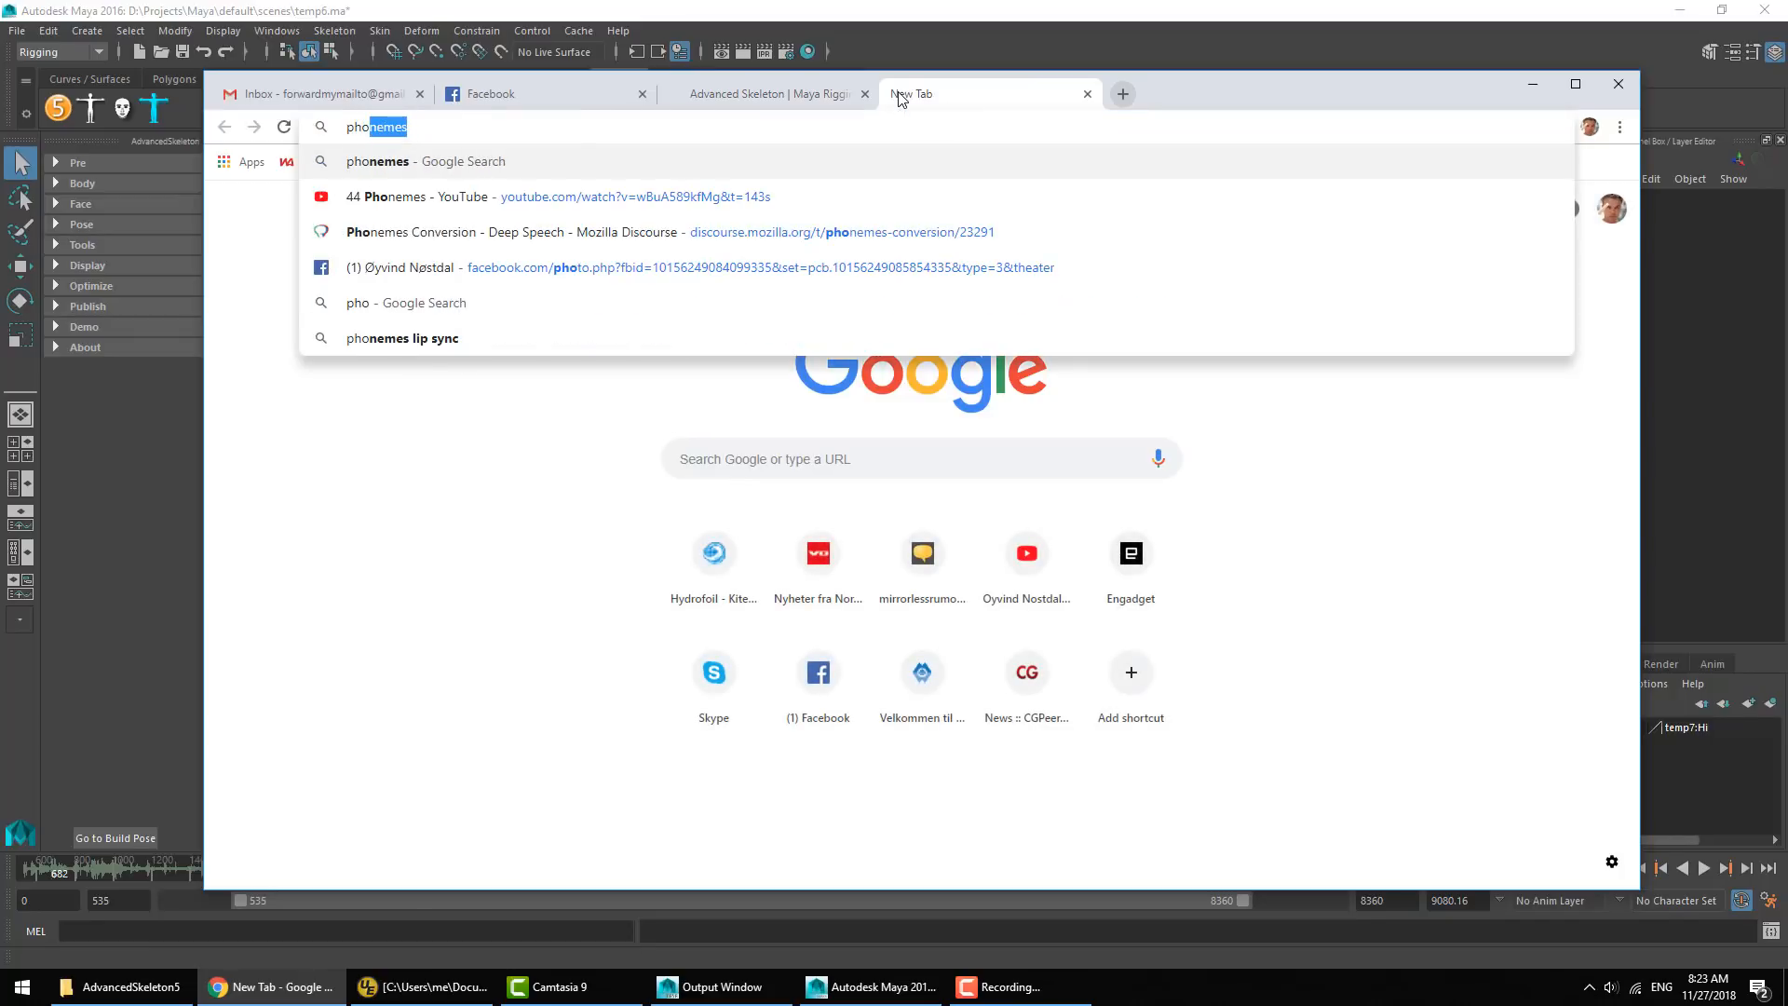
pyautogui.press('Return')
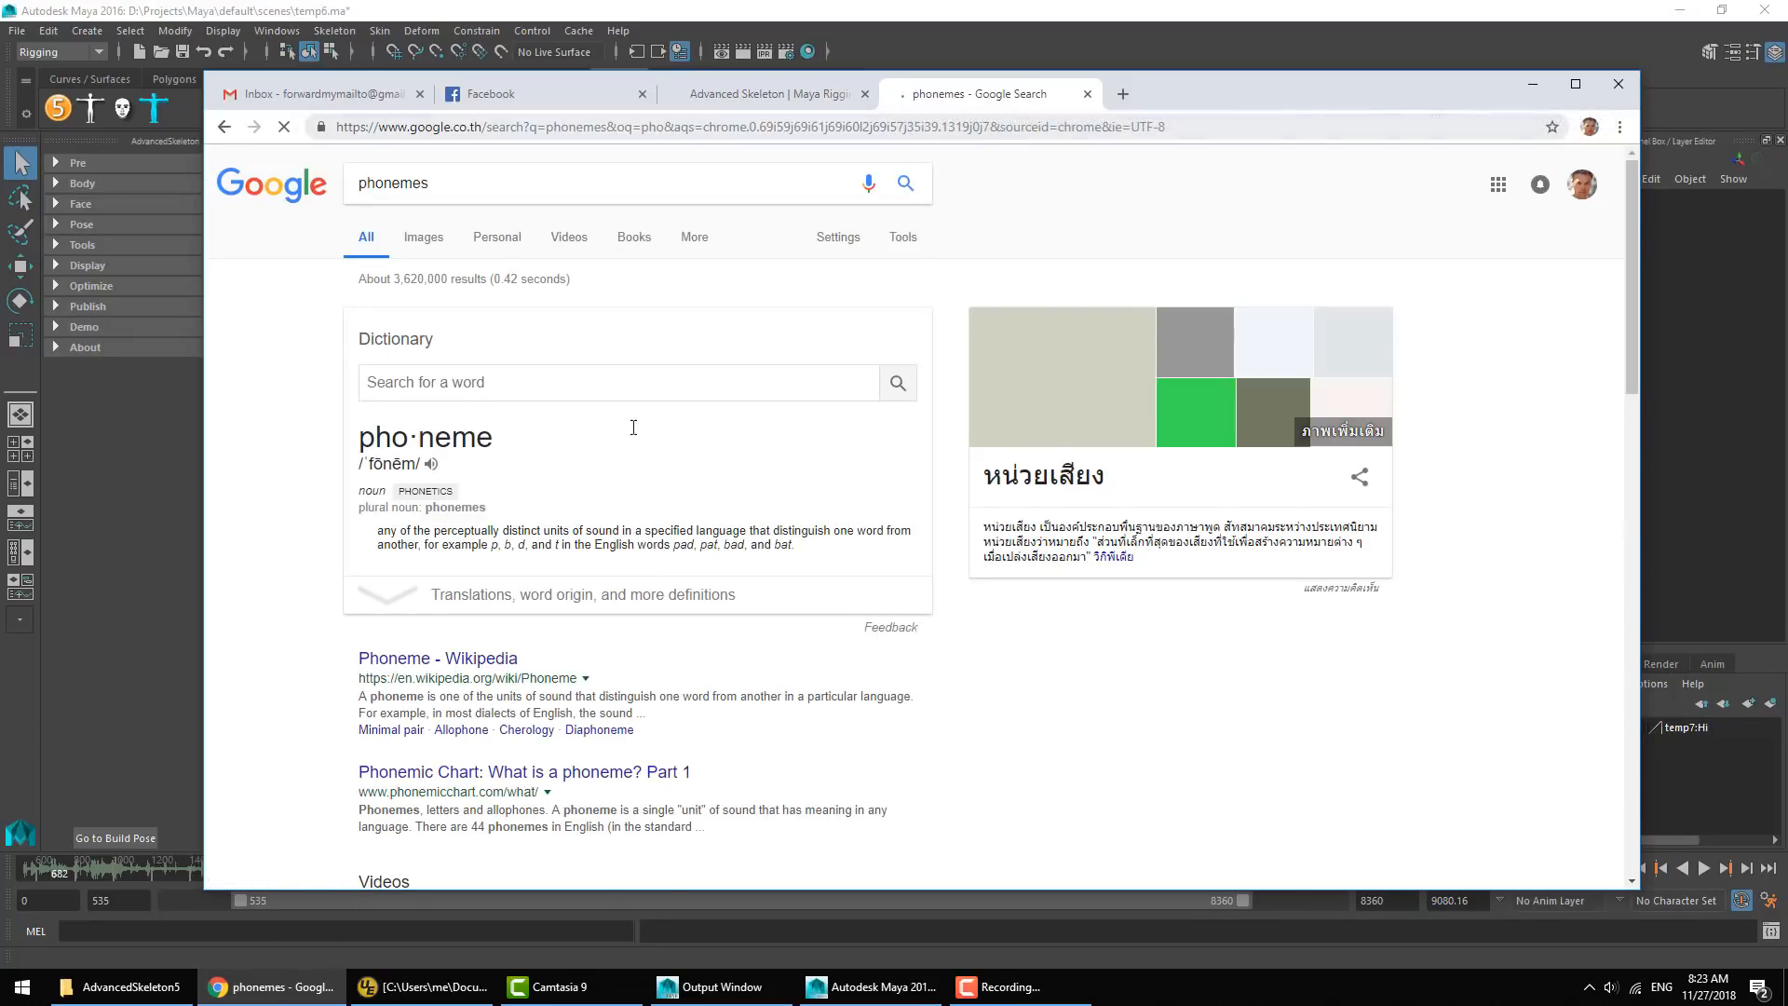
pyautogui.moveTo(502, 530); pyautogui.dragTo(755, 529)
pyautogui.click(750, 531)
pyautogui.click(1532, 84)
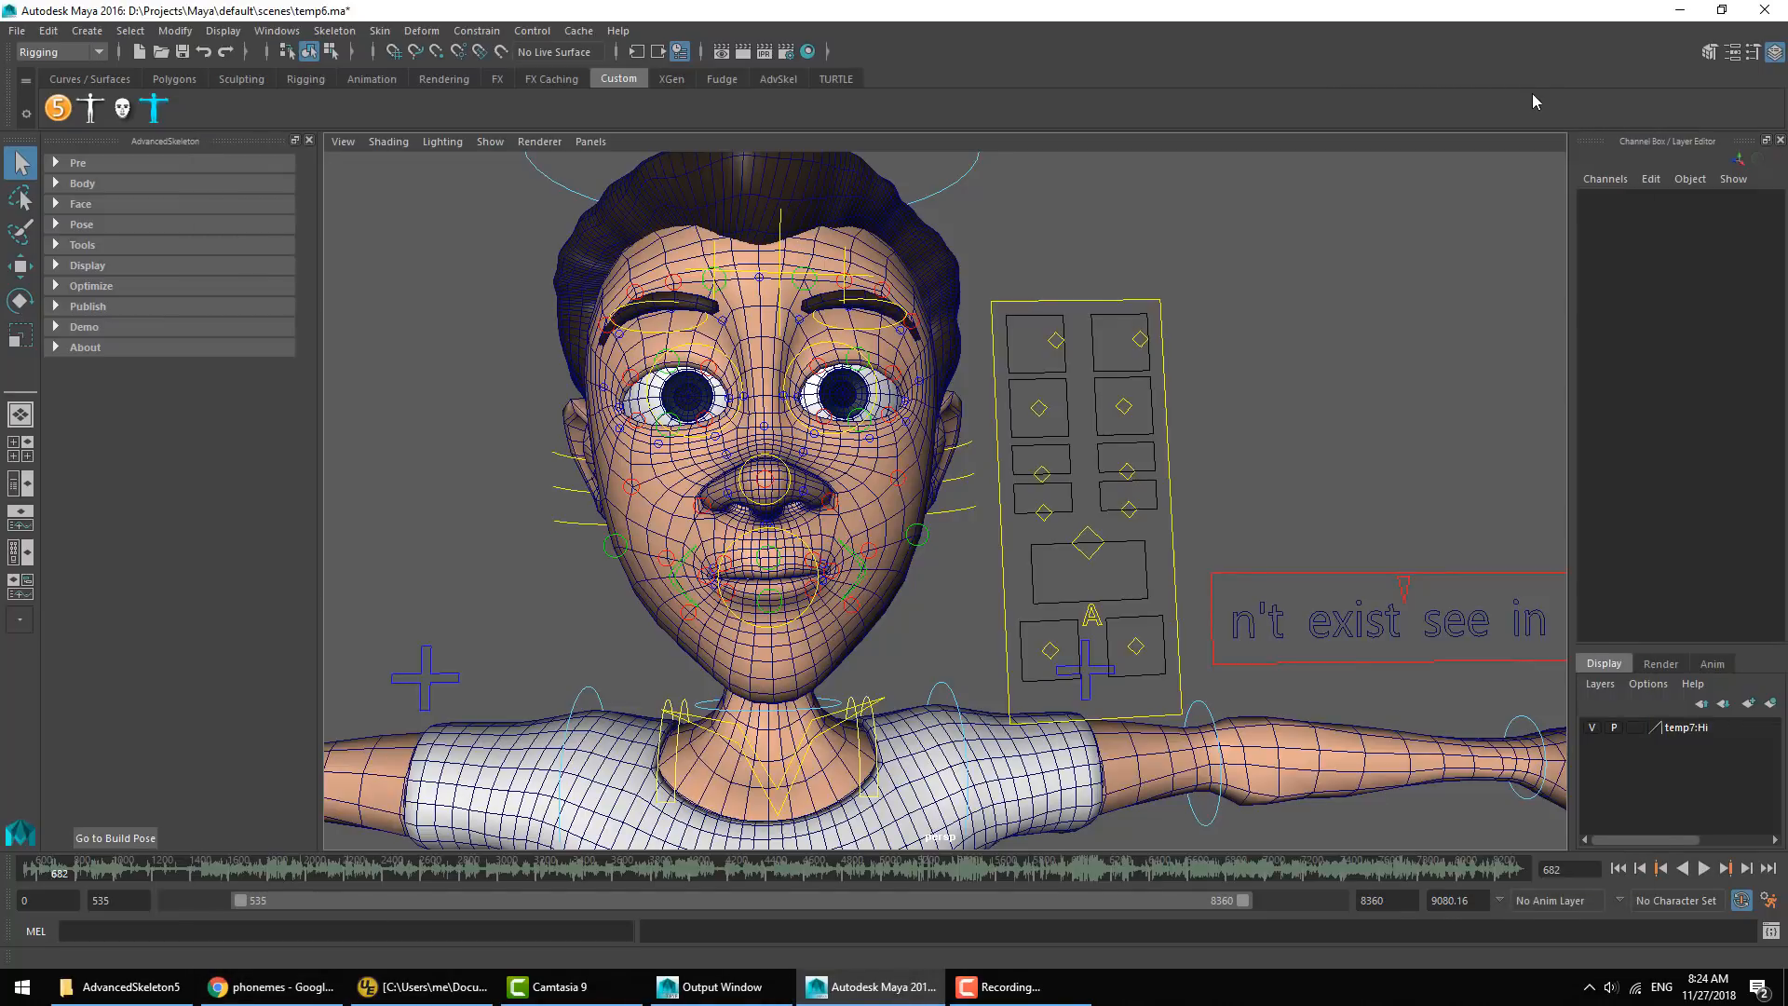
# Select the character's phonemes control, try out the Aaa mouth shape and undo it
pyautogui.click(1099, 622)
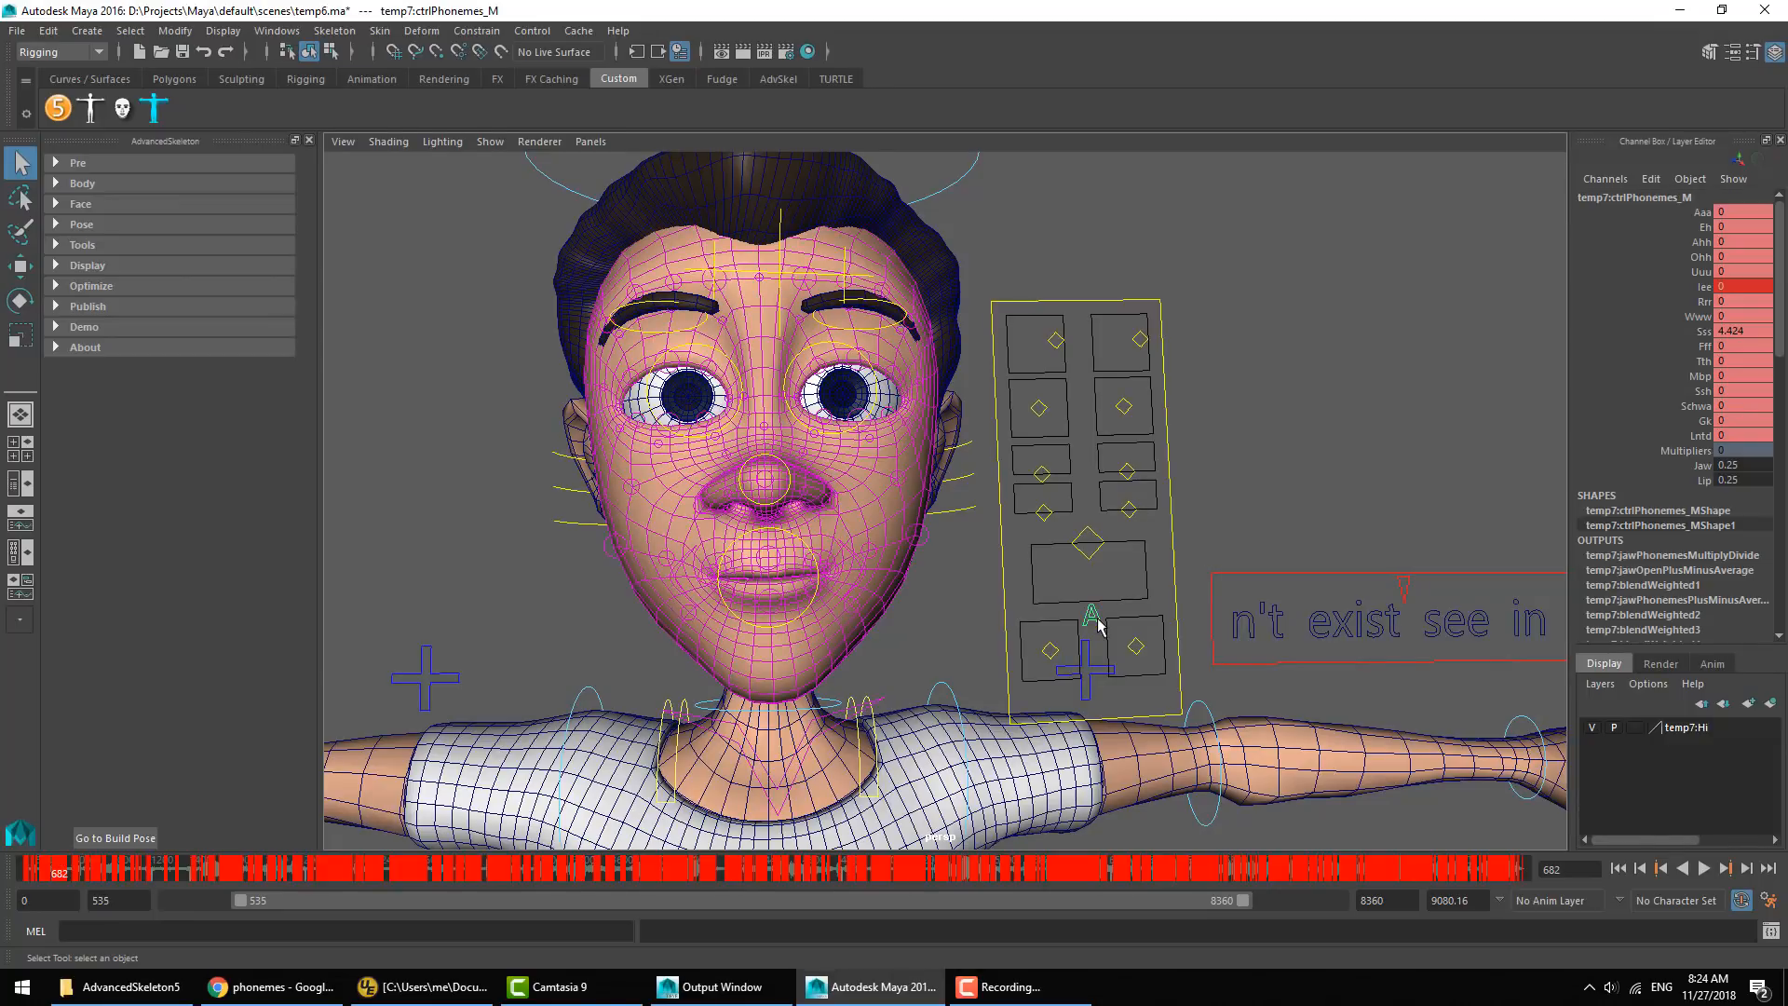
pyautogui.click(1279, 556)
pyautogui.click(1096, 622)
pyautogui.click(1688, 213)
pyautogui.moveTo(1307, 419); pyautogui.dragTo(1430, 421, button='middle')
pyautogui.hotkey('ctrl', 'z')
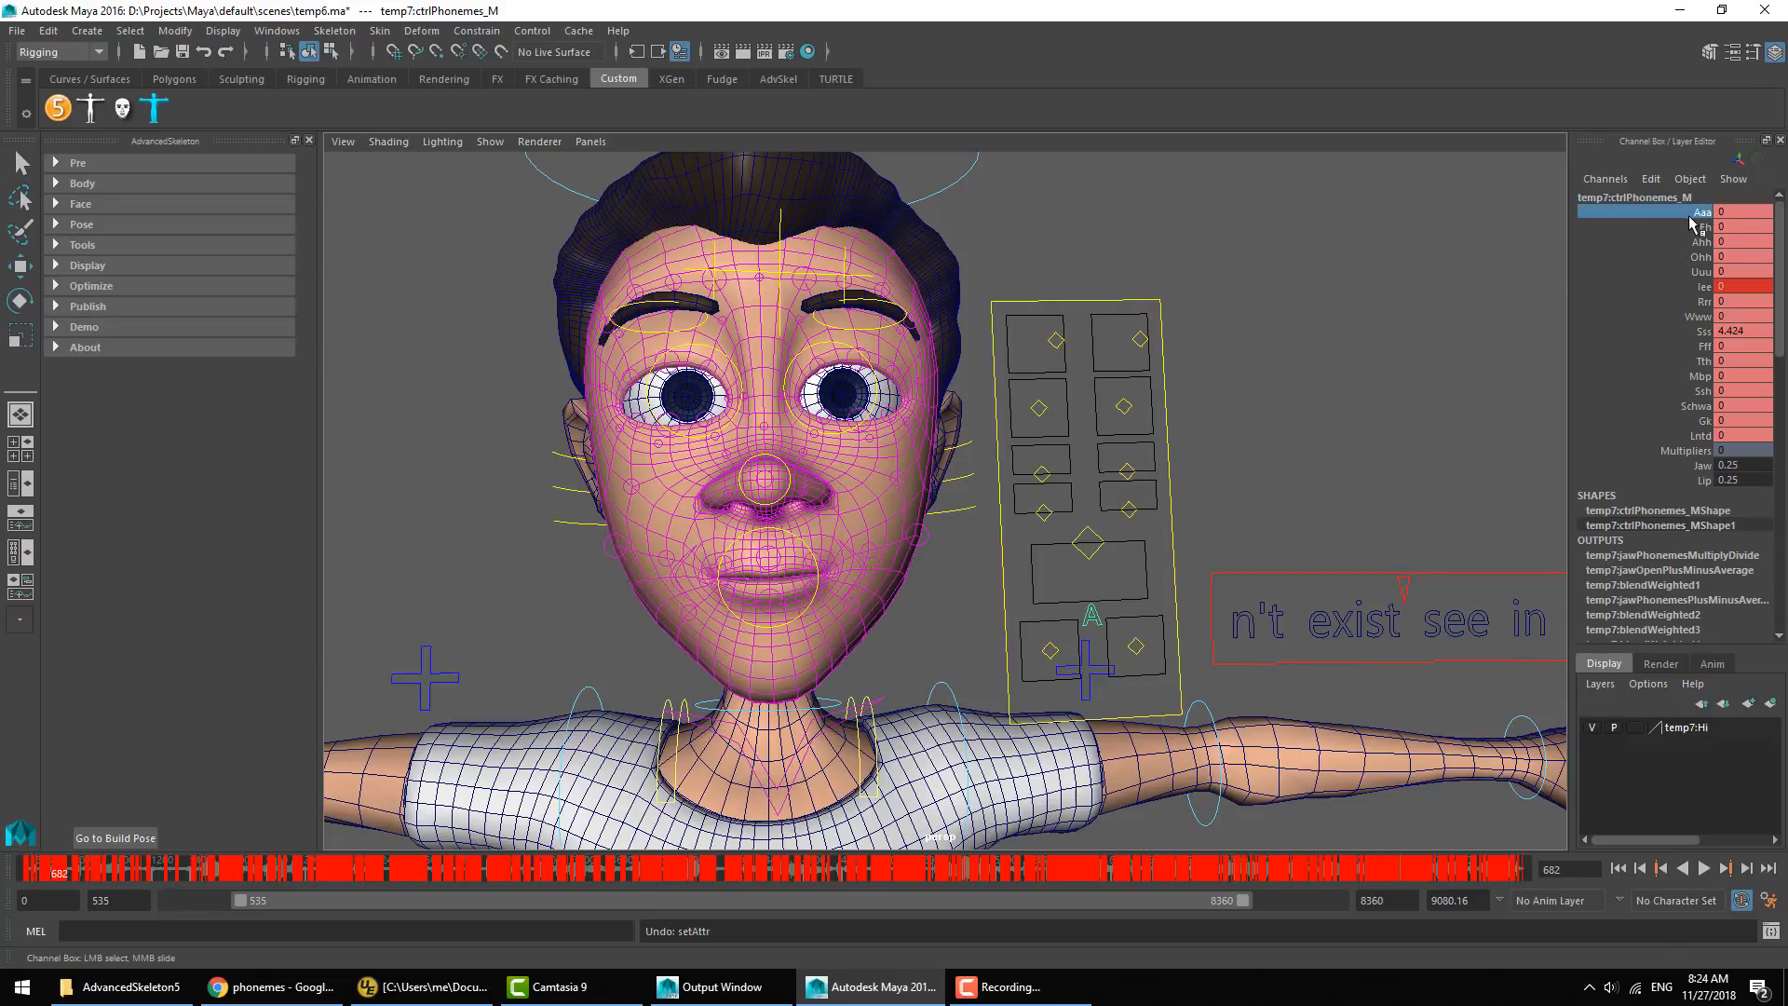
# Try out the Eh, Ahh, Ohh and Uuu mouth shapes on the phonemes control, undoing each one
pyautogui.click(1681, 232)
pyautogui.moveTo(1359, 361); pyautogui.dragTo(1551, 307, button='middle')
pyautogui.hotkey('ctrl', 'z')
pyautogui.click(1690, 242)
pyautogui.hotkey('ctrl', 'z')
pyautogui.click(1690, 257)
pyautogui.hotkey('ctrl', 'z')
pyautogui.click(1700, 271)
pyautogui.moveTo(1365, 428); pyautogui.dragTo(1518, 411, button='middle')
pyautogui.hotkey('ctrl', 'z')
# Try out the Rrr, Www and Schwa mouth shapes on the phonemes control, undoing the changes
pyautogui.click(1703, 301)
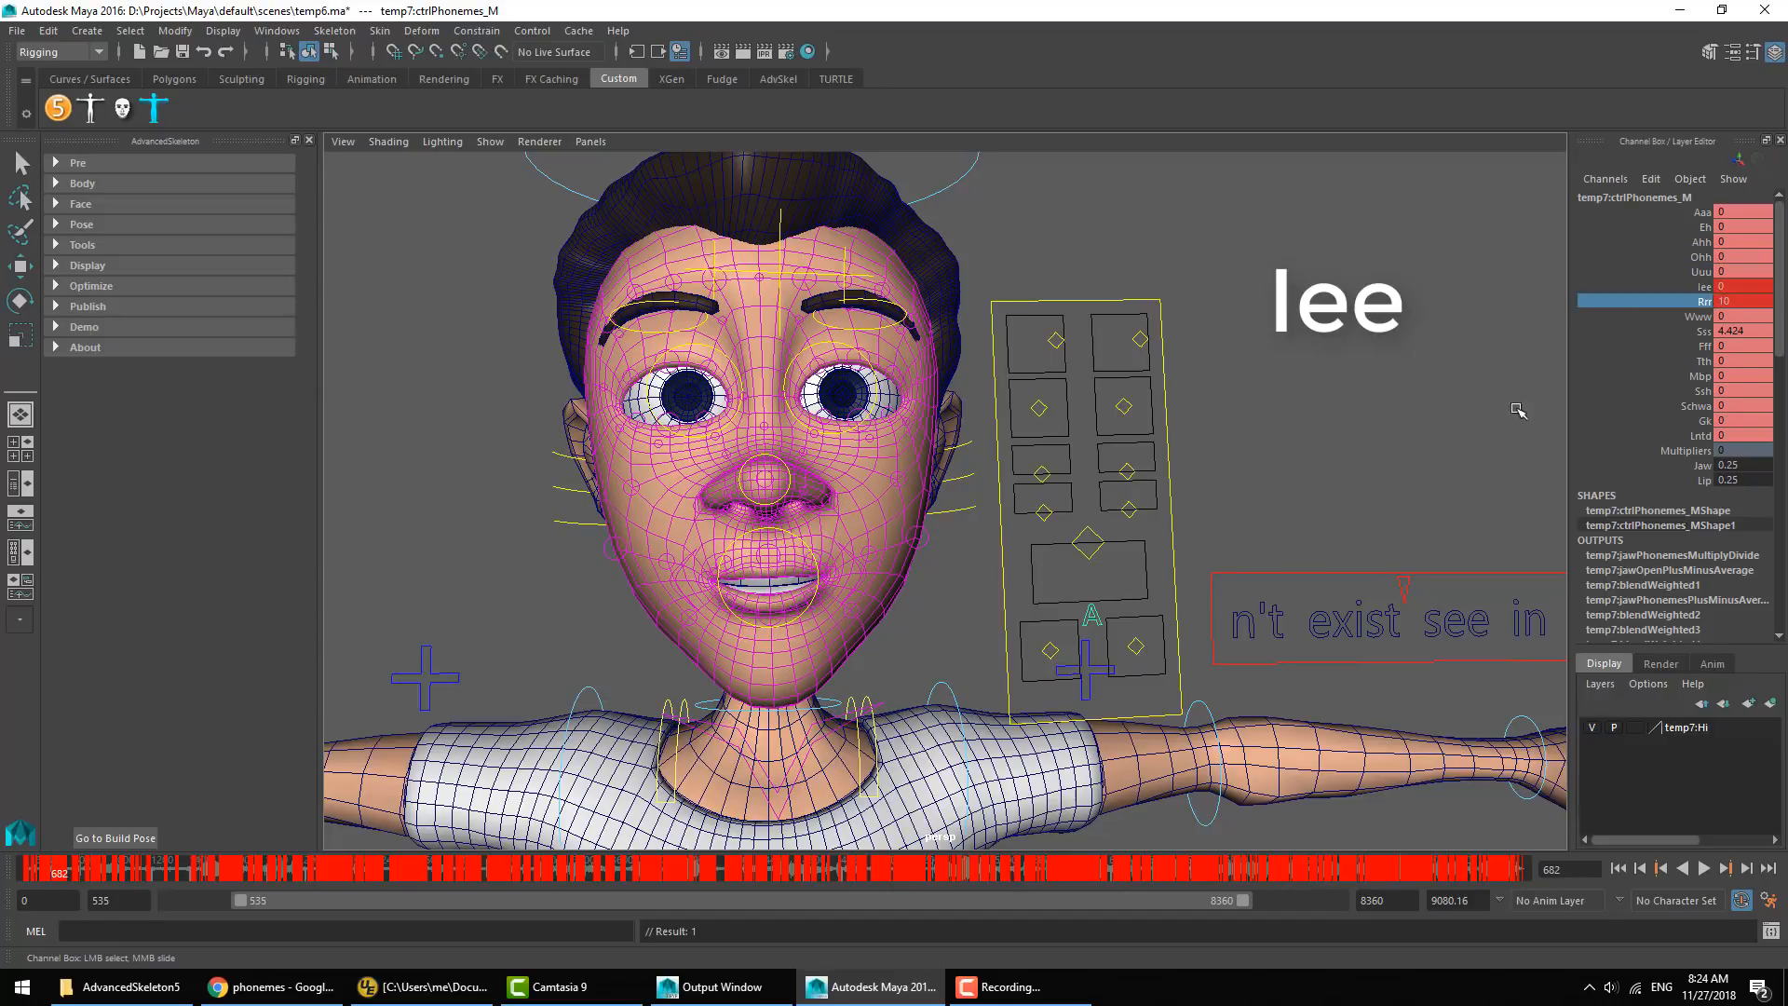
pyautogui.hotkey('ctrl', 'z')
pyautogui.click(1696, 315)
pyautogui.moveTo(1201, 400); pyautogui.dragTo(1254, 399, button='middle')
pyautogui.hotkey('ctrl', 'z')
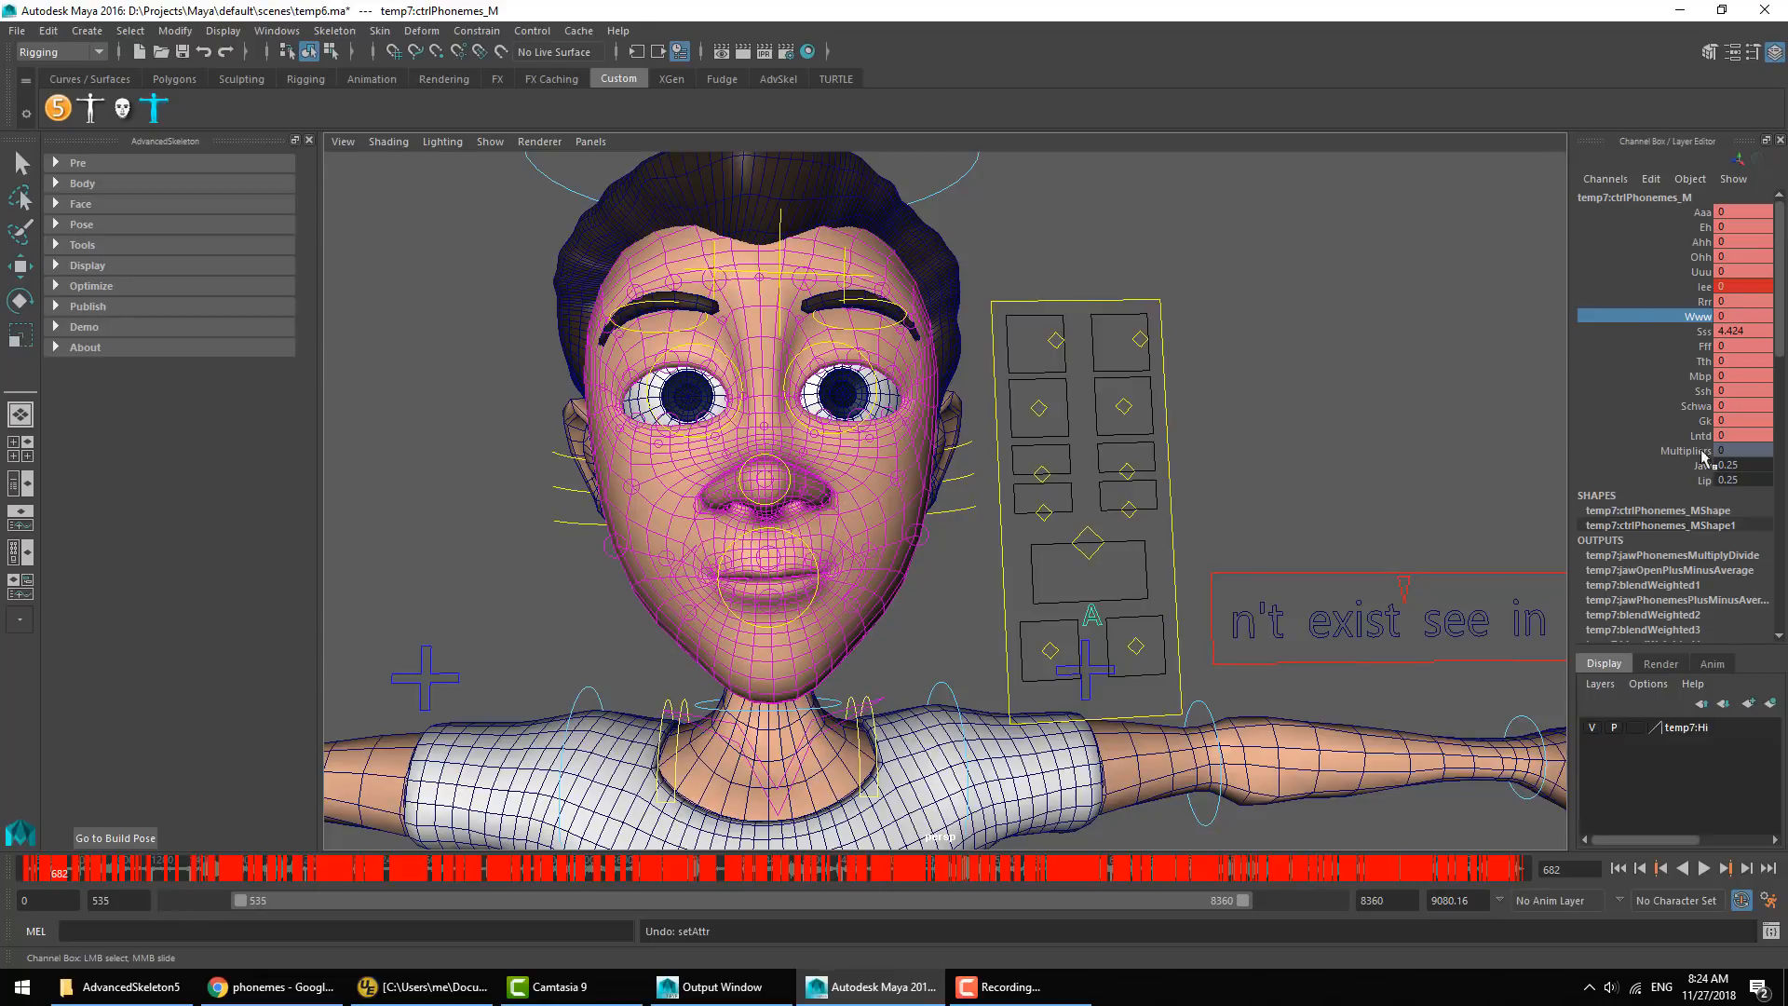
pyautogui.click(1700, 406)
pyautogui.moveTo(1152, 524); pyautogui.dragTo(1201, 523, button='middle')
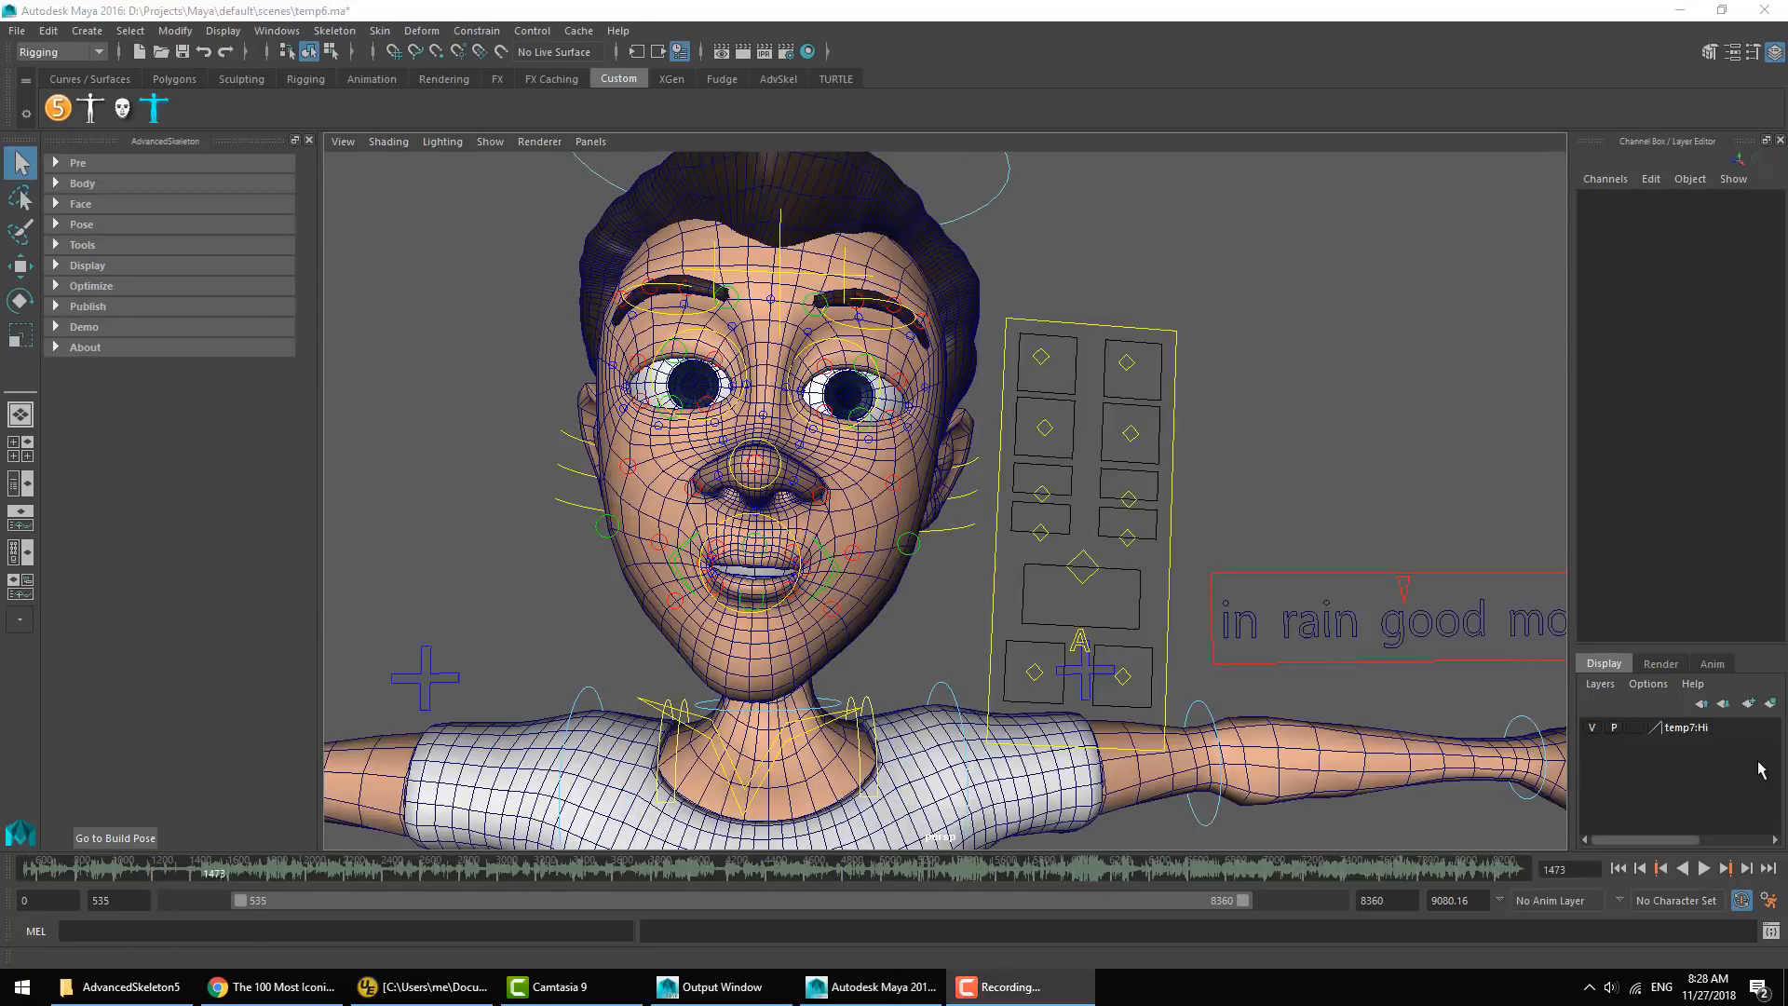
# Open the biped picker, place it beside the character's head, and launch its Auto LipSync tool
pyautogui.click(91, 110)
pyautogui.moveTo(203, 398); pyautogui.dragTo(443, 518)
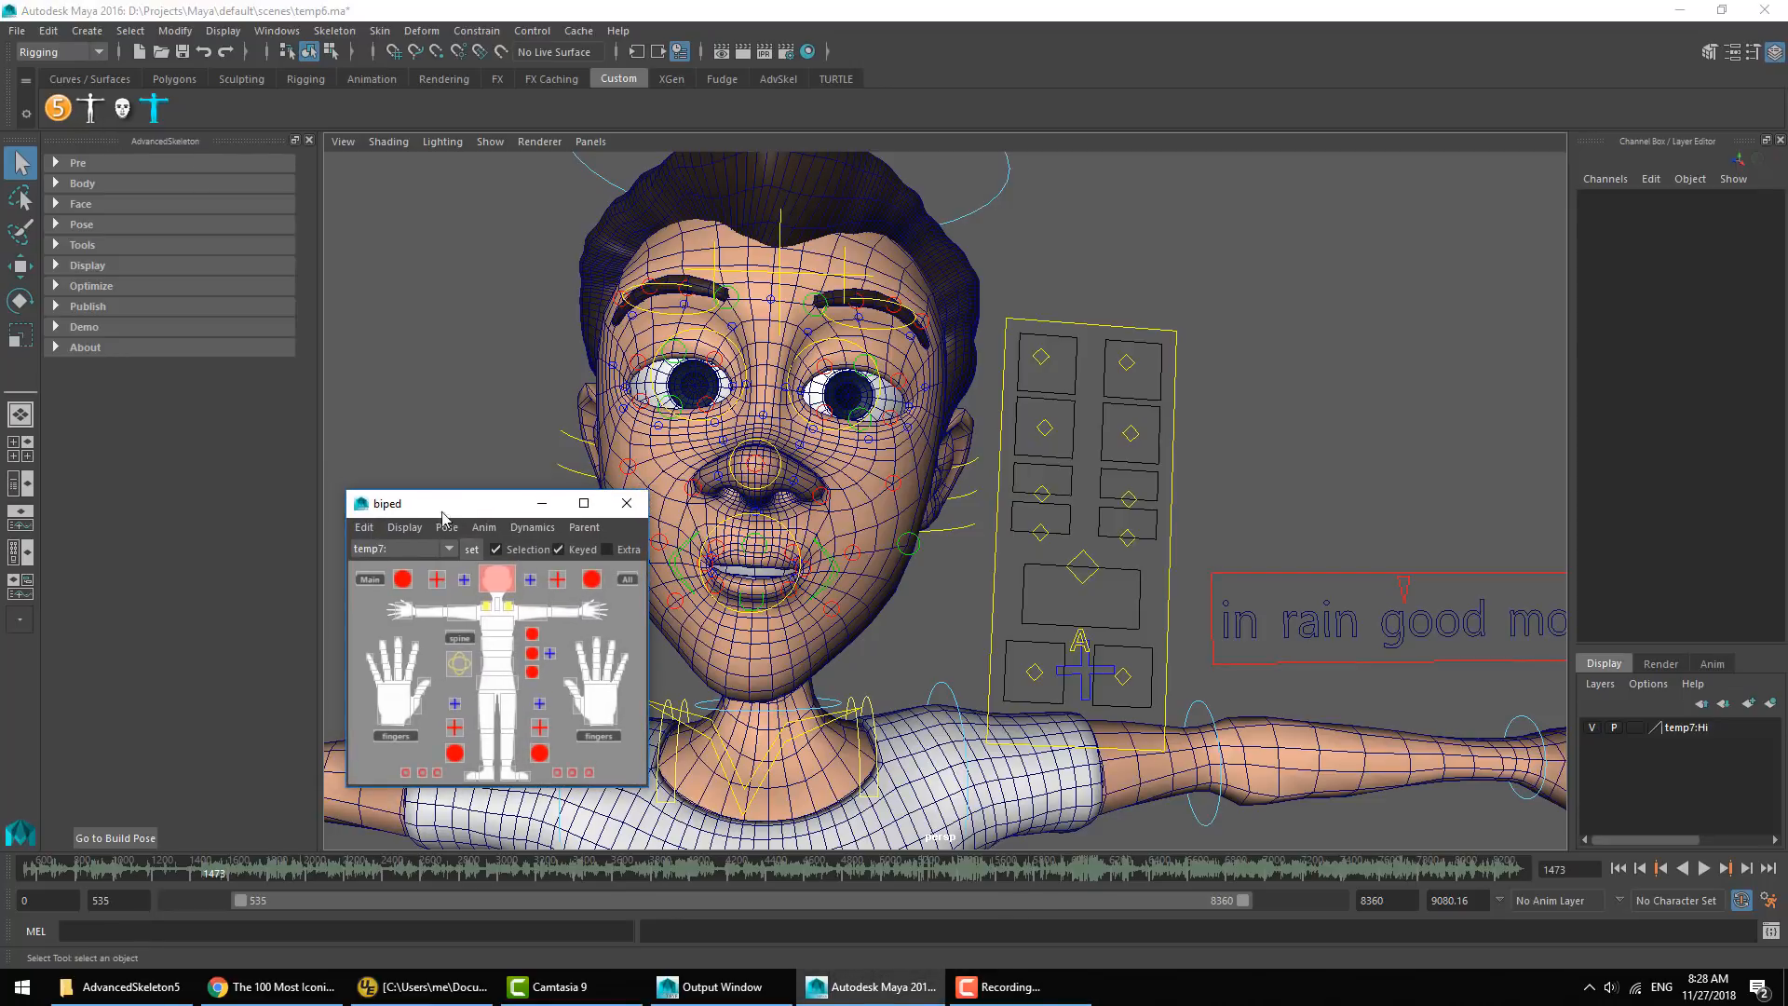
pyautogui.click(447, 528)
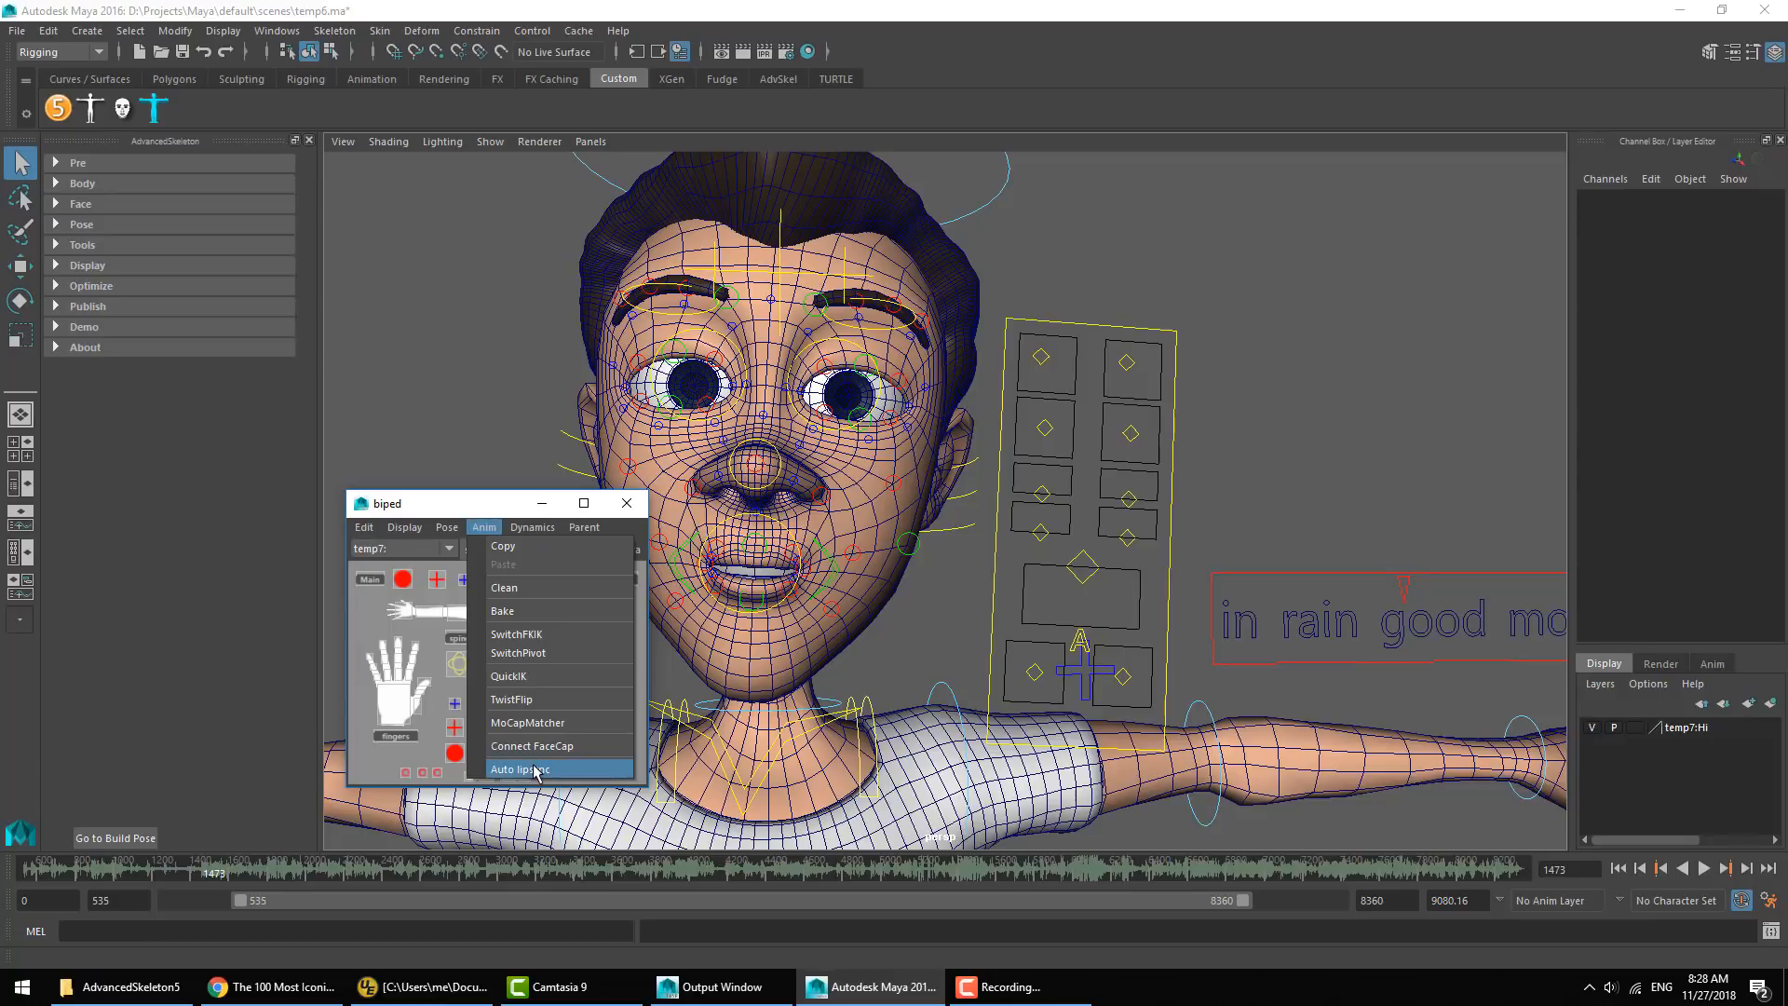
pyautogui.click(522, 769)
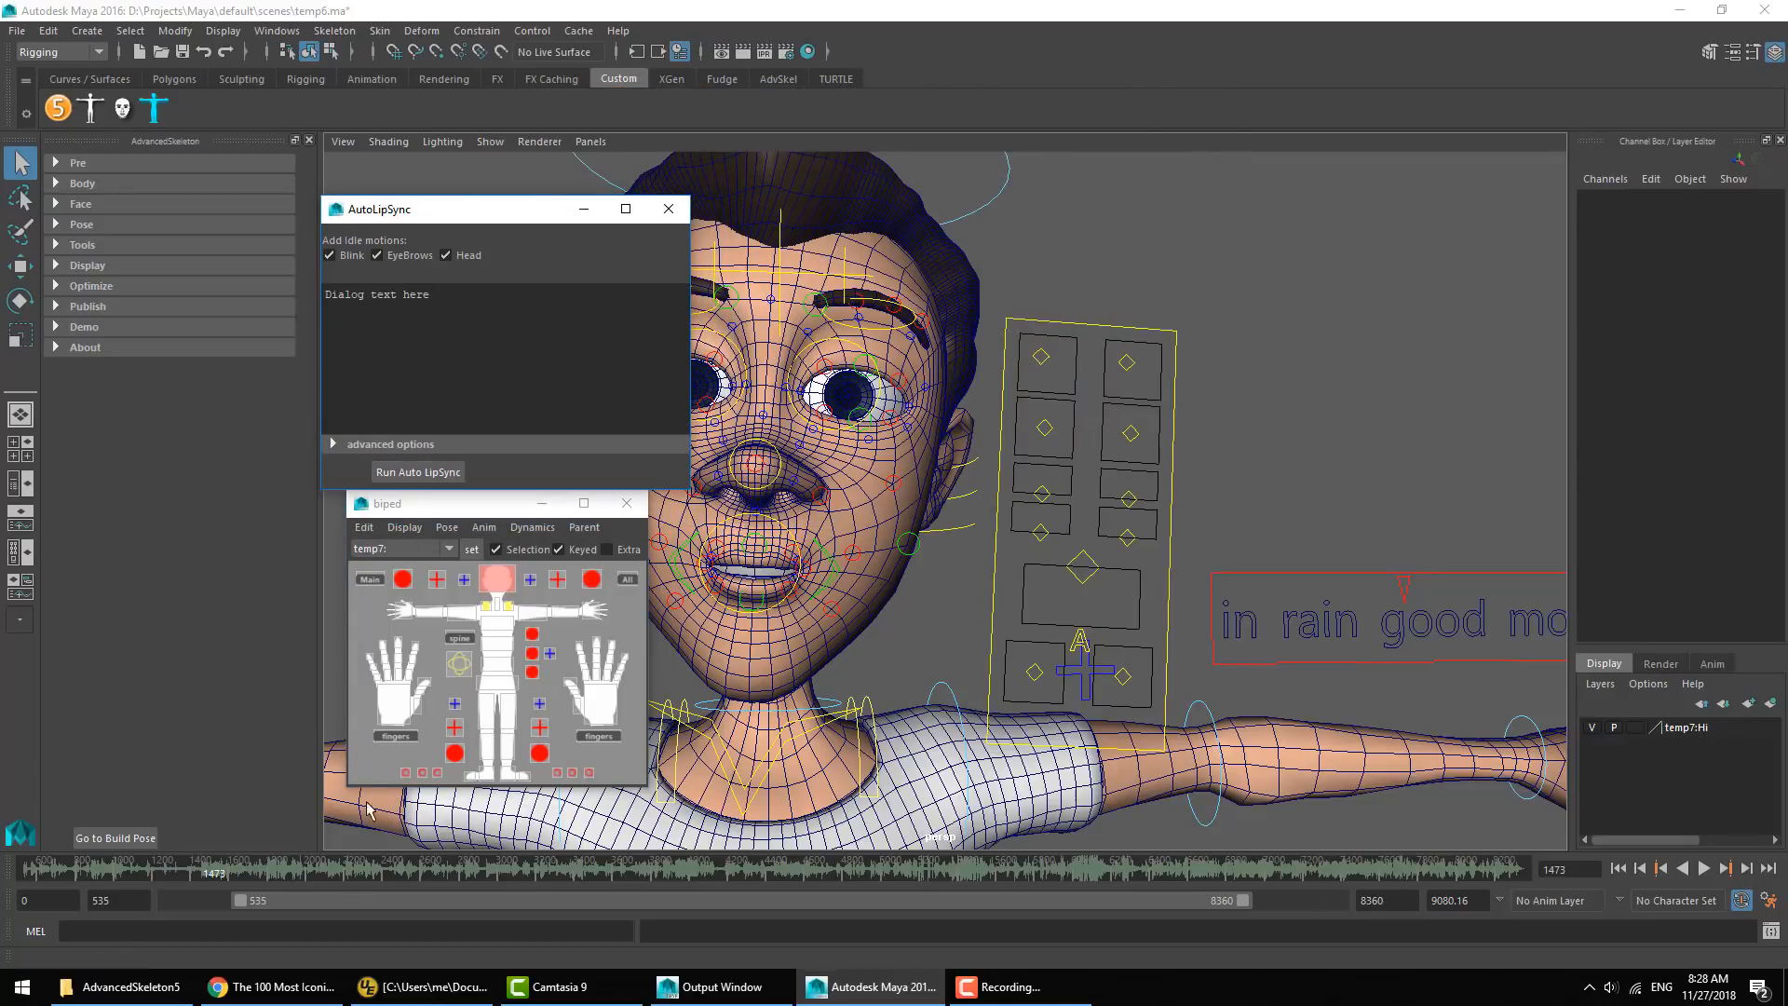
# Switch to Chrome to view the iconic movie lines video and the Montreal Forced Aligner introduction page
pyautogui.moveTo(326, 985)
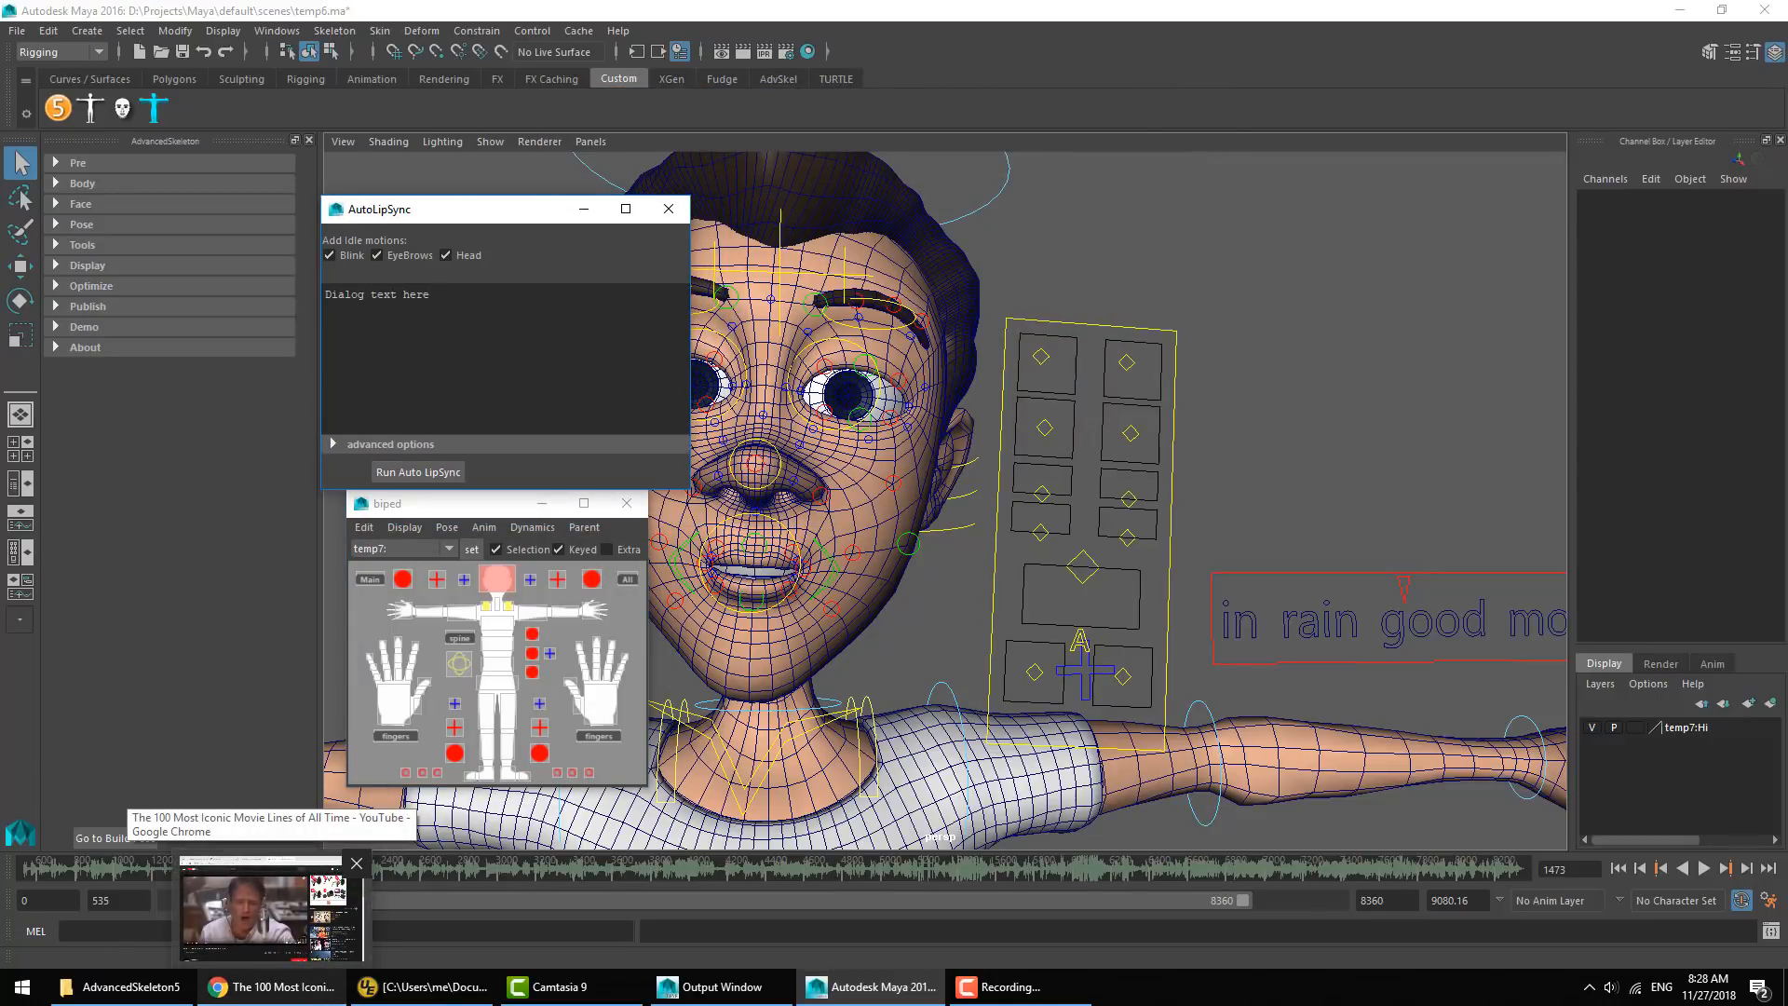
pyautogui.click(313, 995)
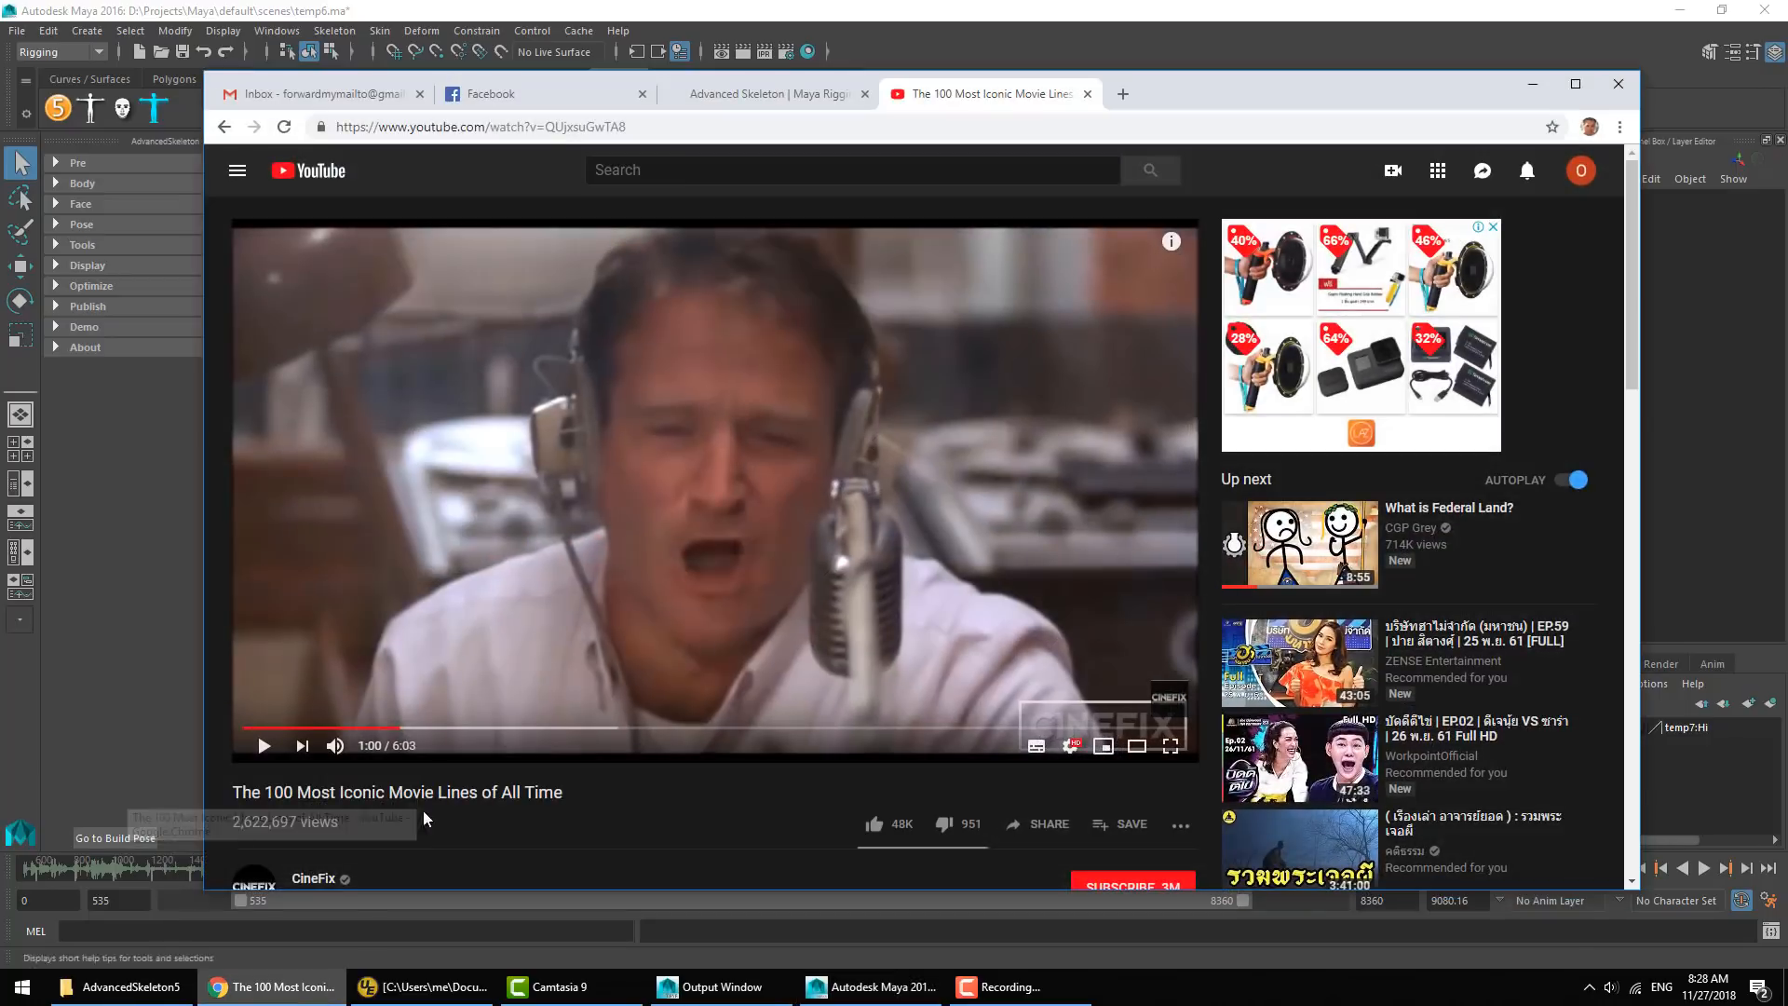
pyautogui.click(1201, 94)
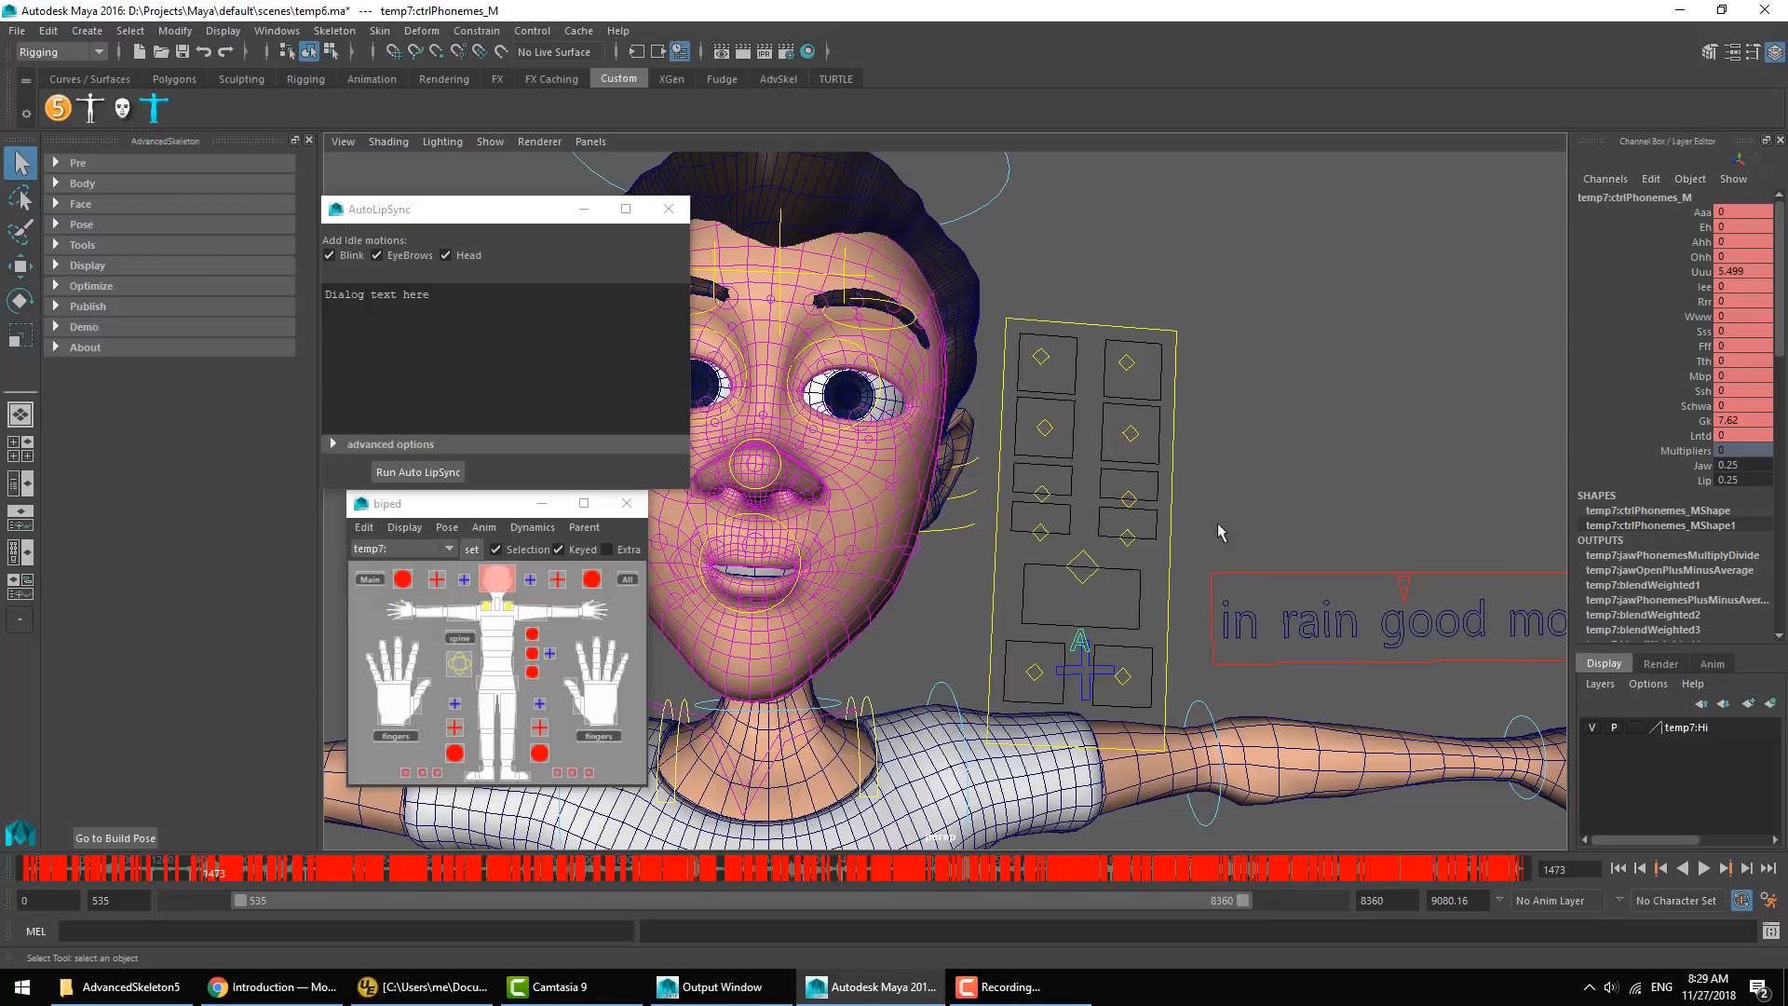
pyautogui.click(1220, 531)
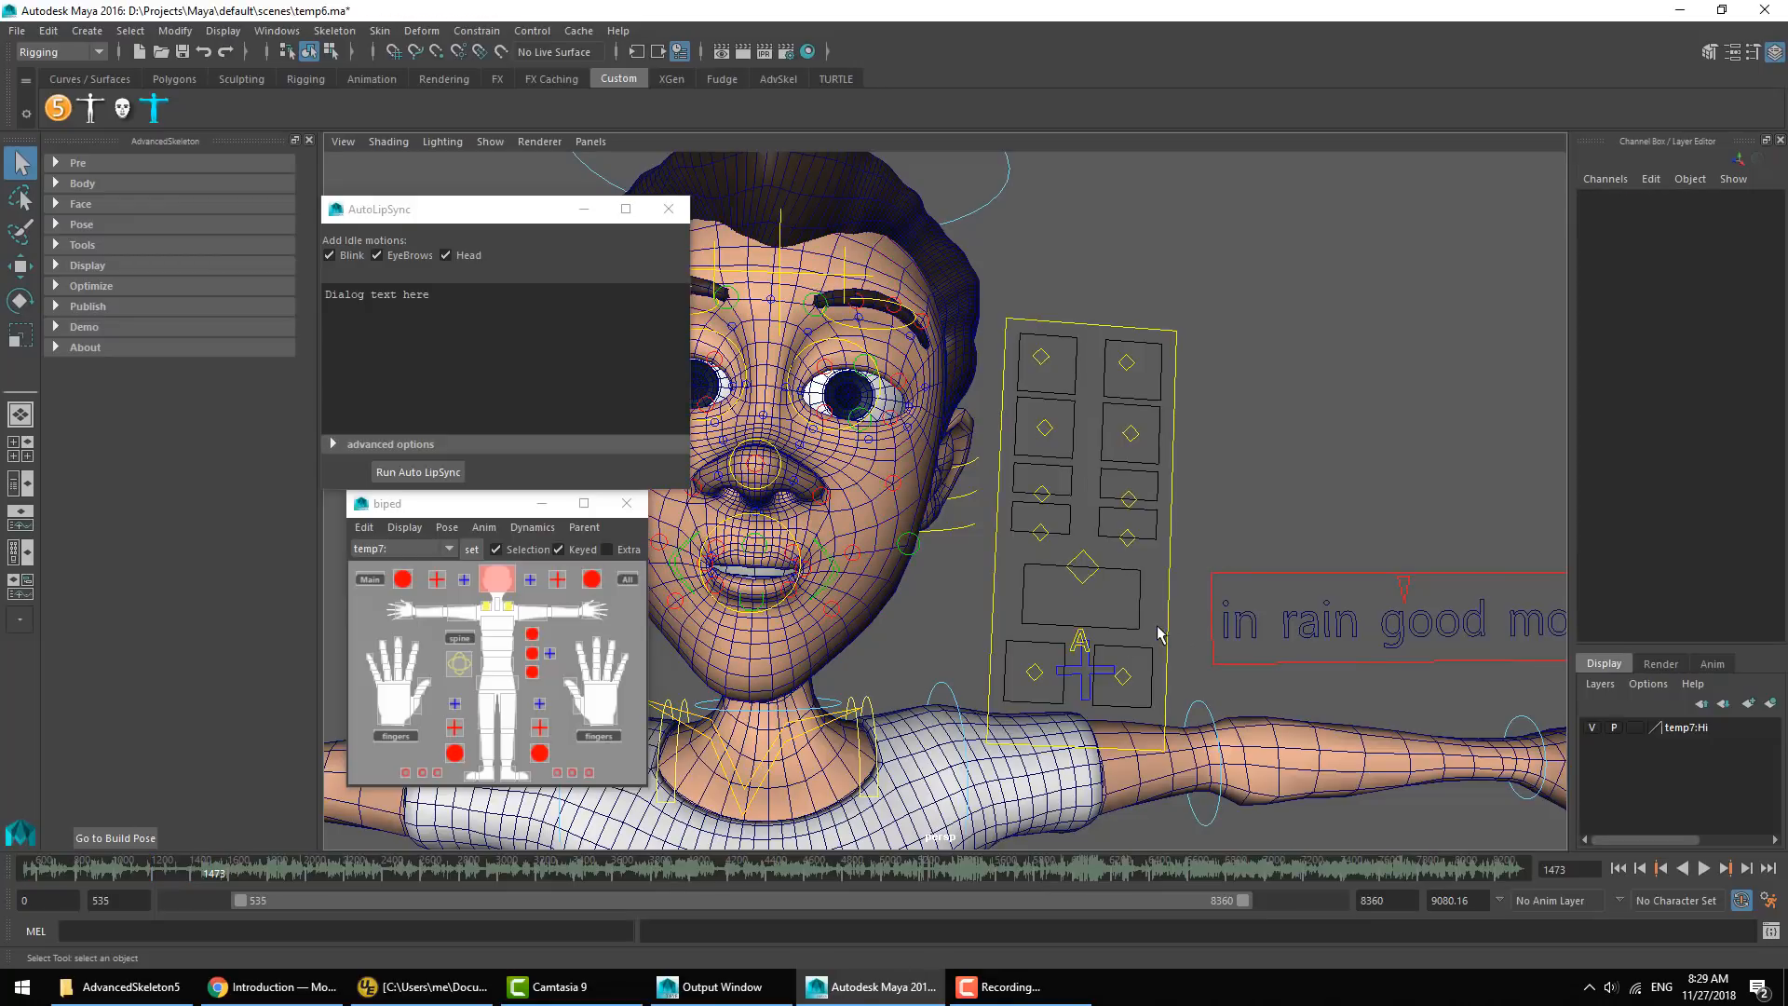
pyautogui.click(1081, 641)
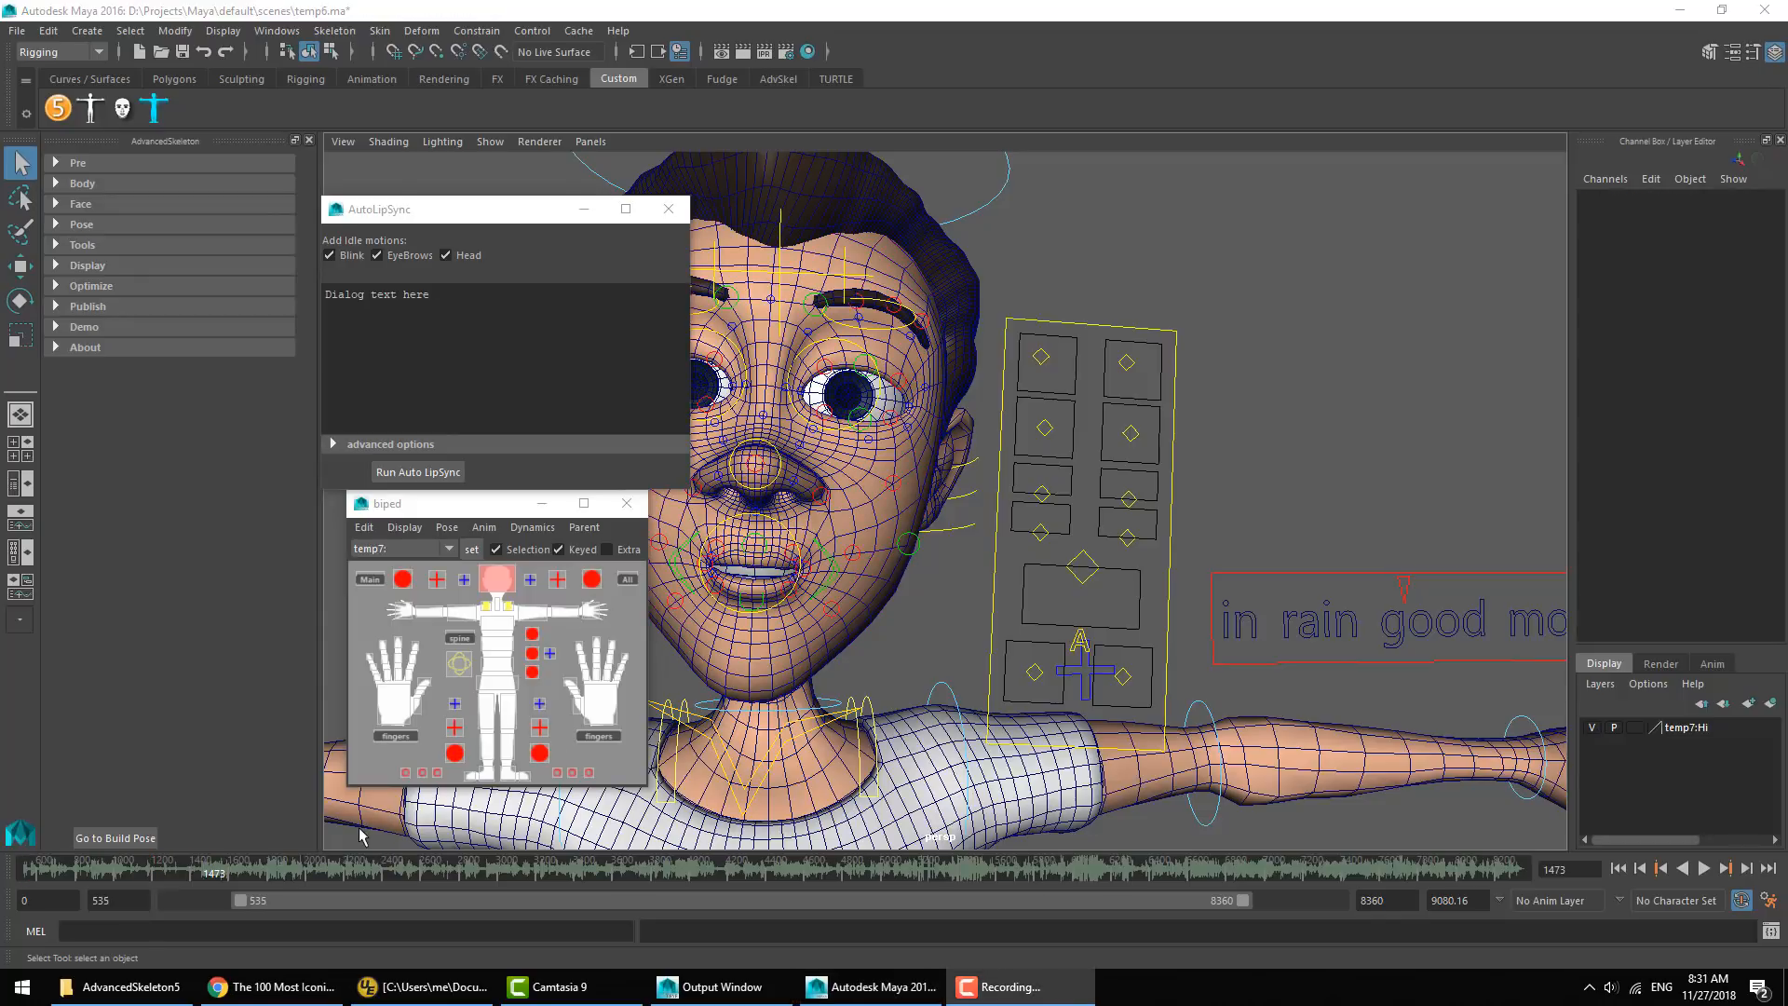
# Switch to Chrome, highlight the title of The 100 Most Iconic Movie Lines of All Time video, and return to Maya
pyautogui.click(267, 995)
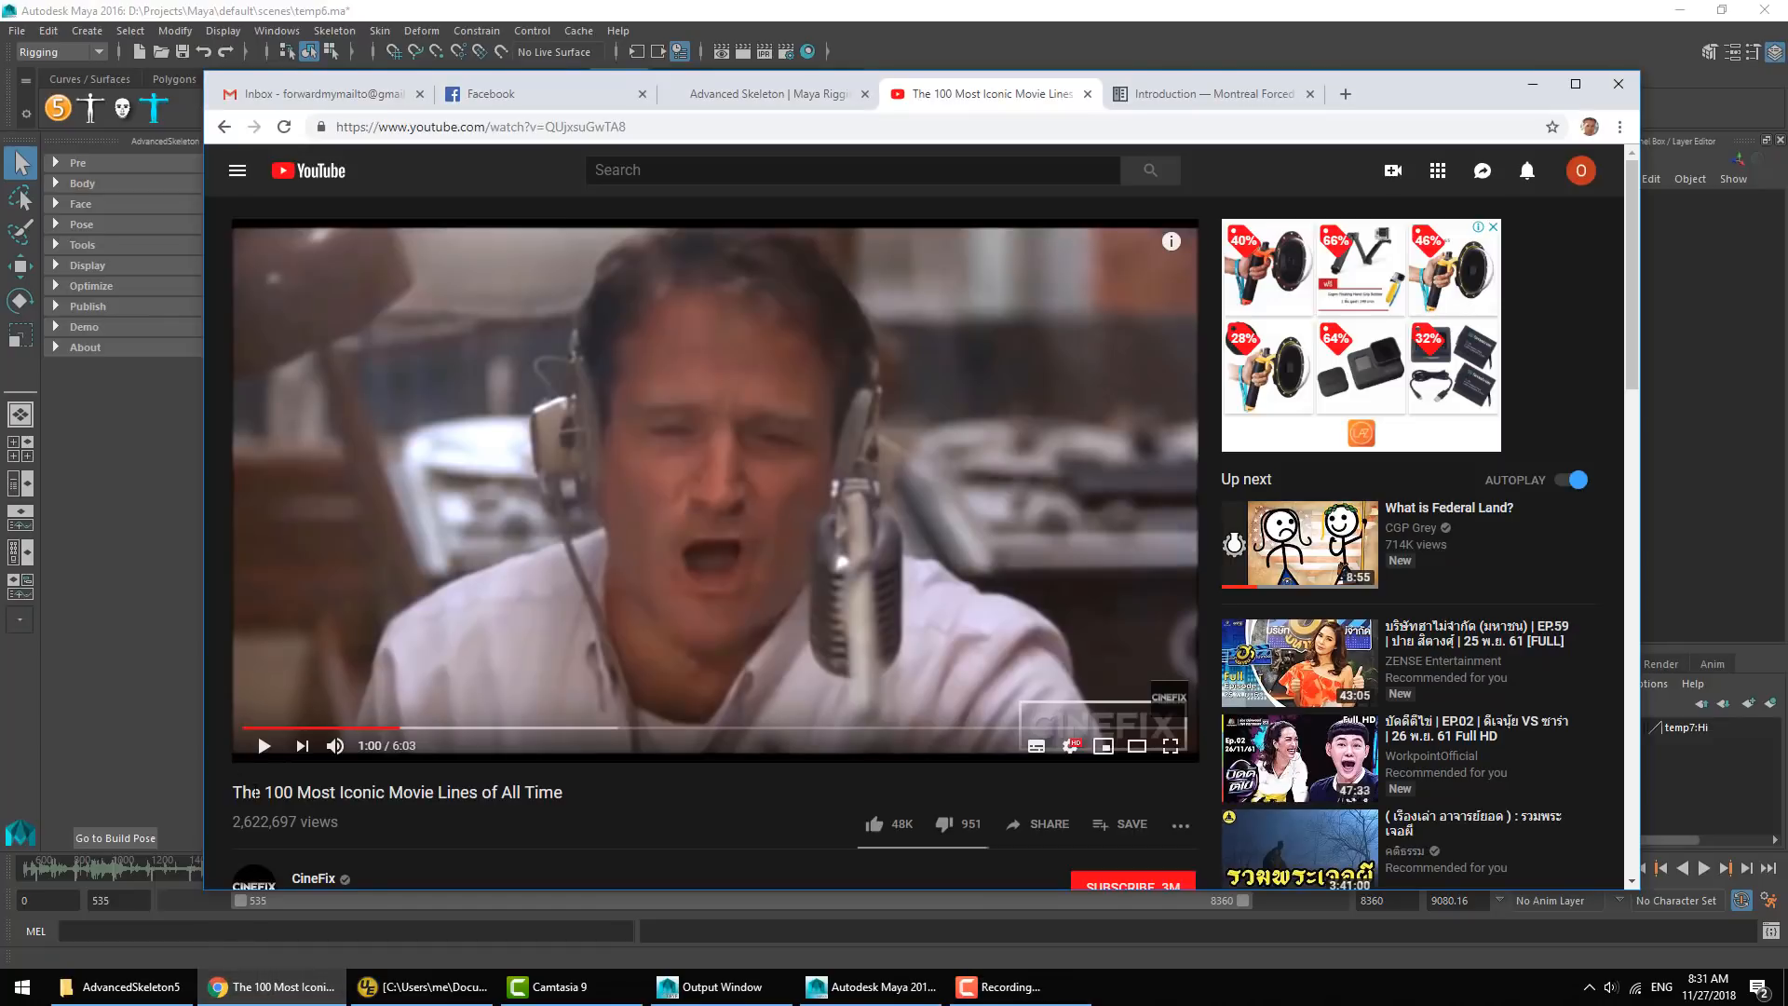
pyautogui.moveTo(300, 797); pyautogui.dragTo(541, 798)
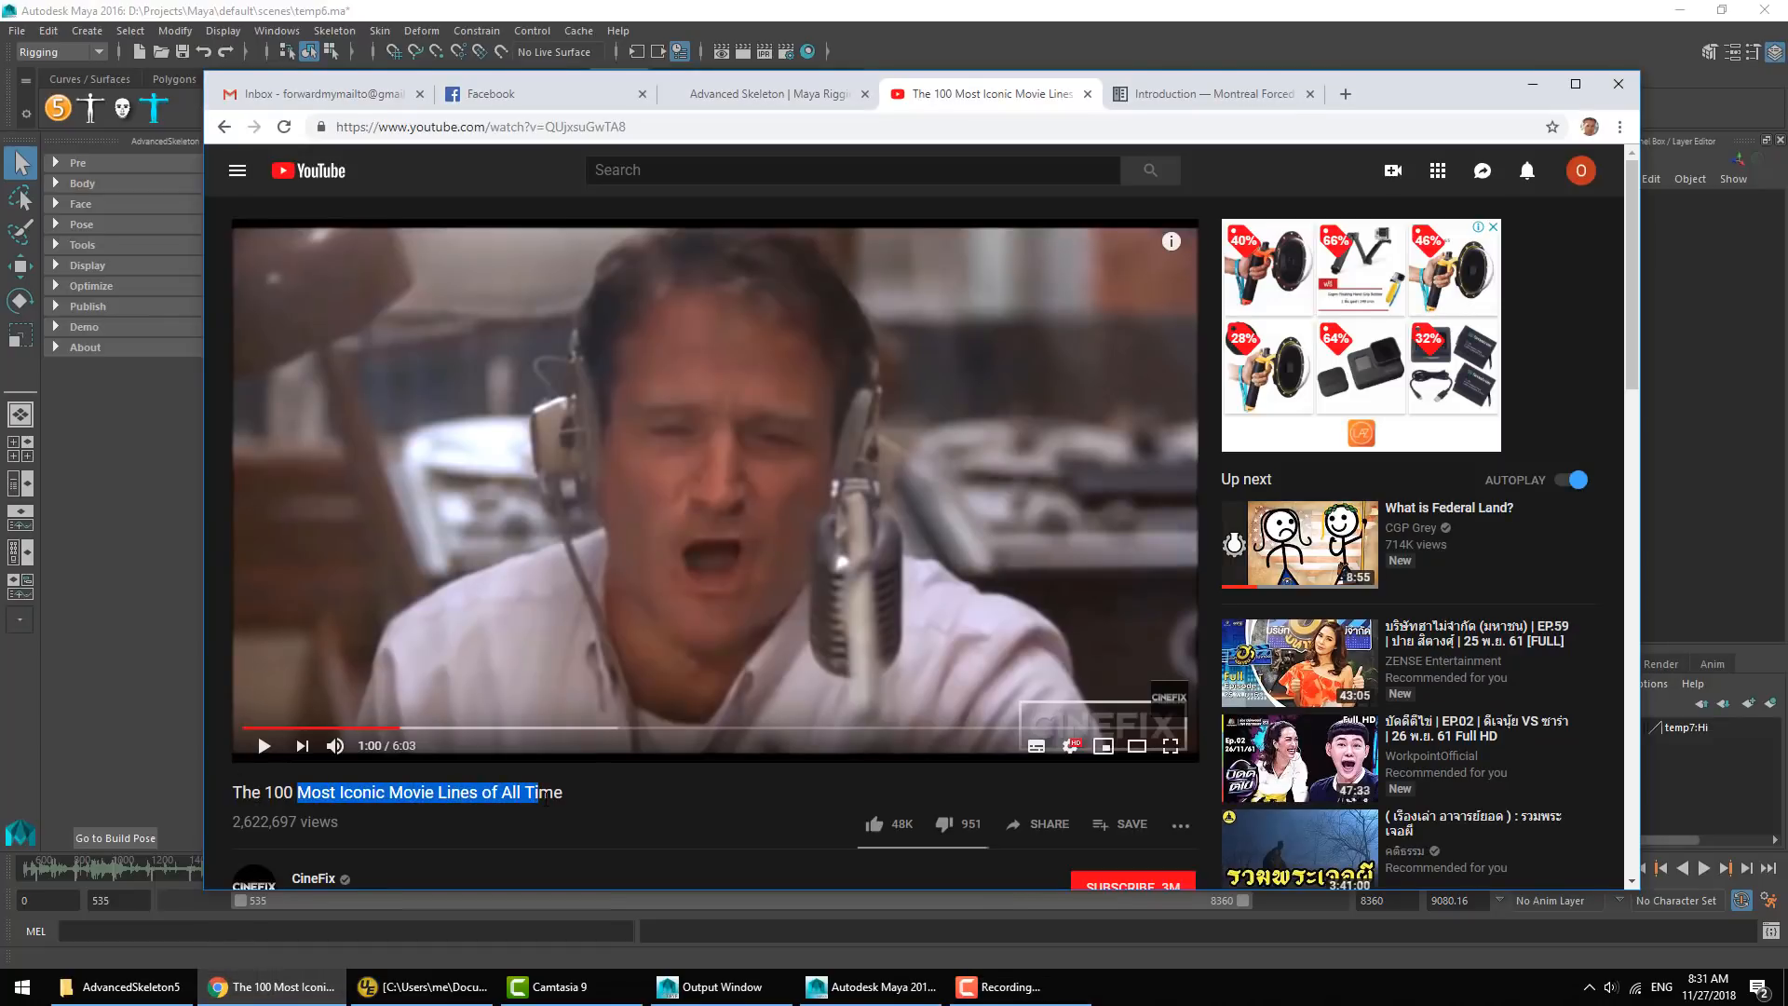
pyautogui.click(1544, 82)
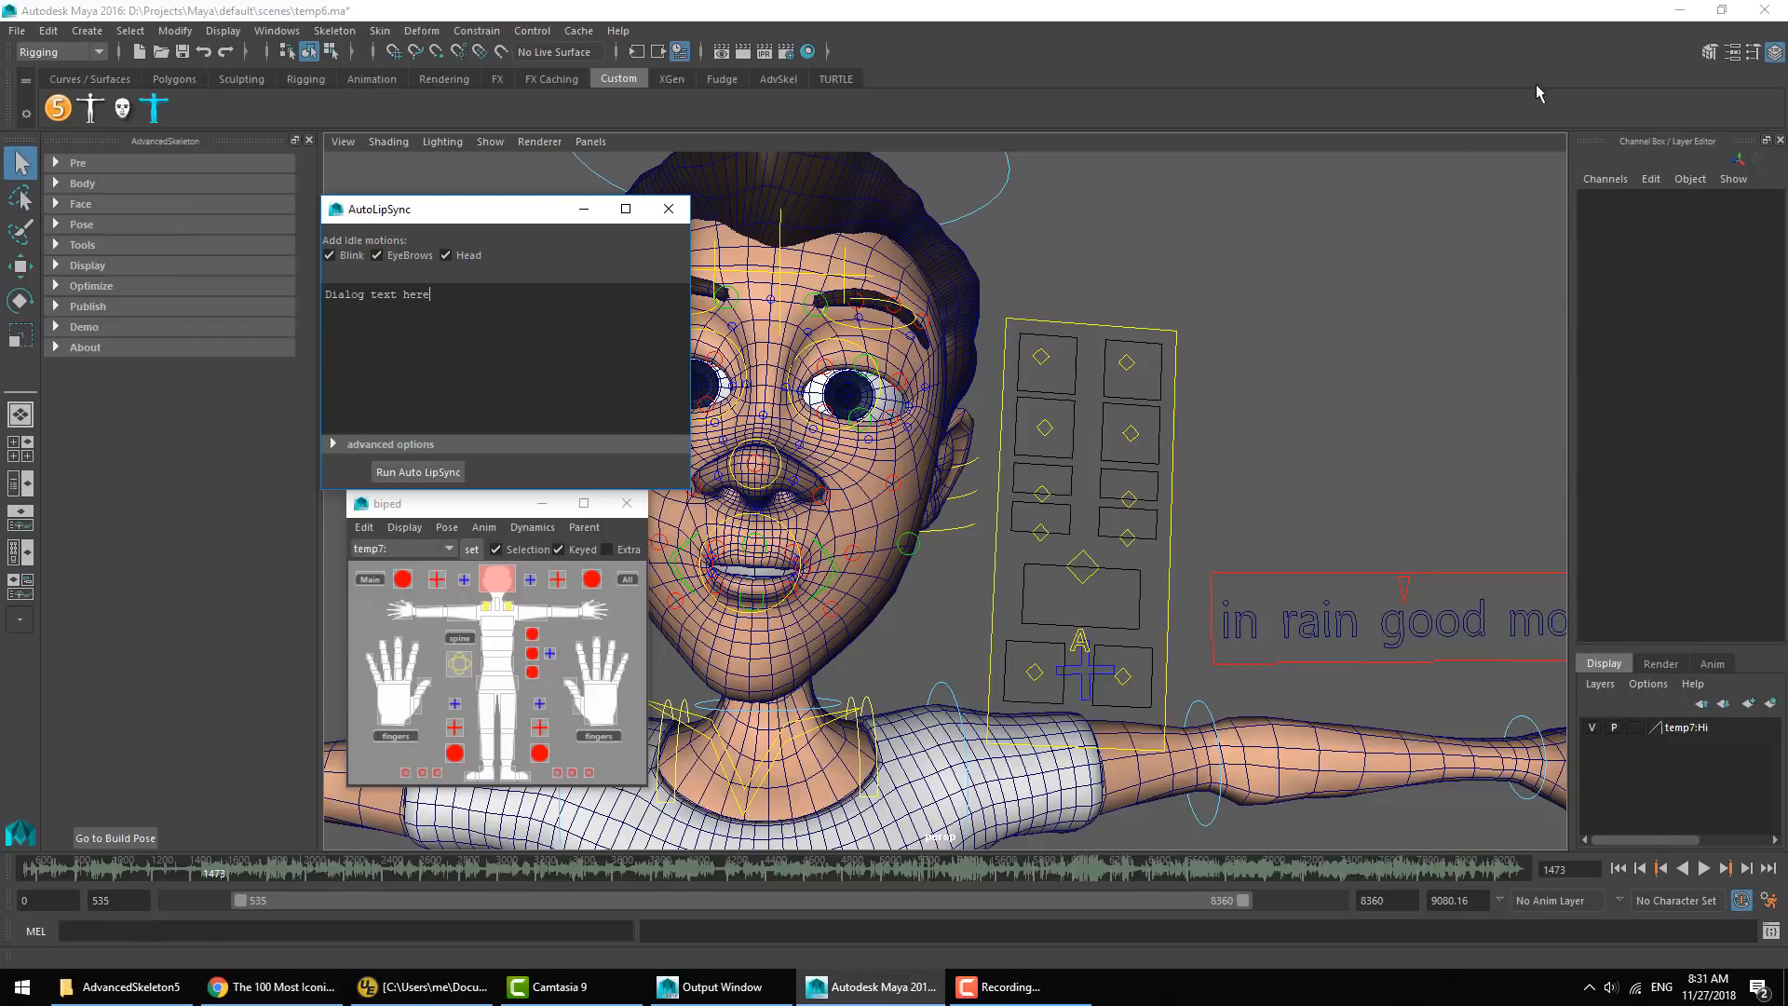
# Replace the current lip-sync scene with a new empty scene
pyautogui.click(18, 31)
pyautogui.click(56, 63)
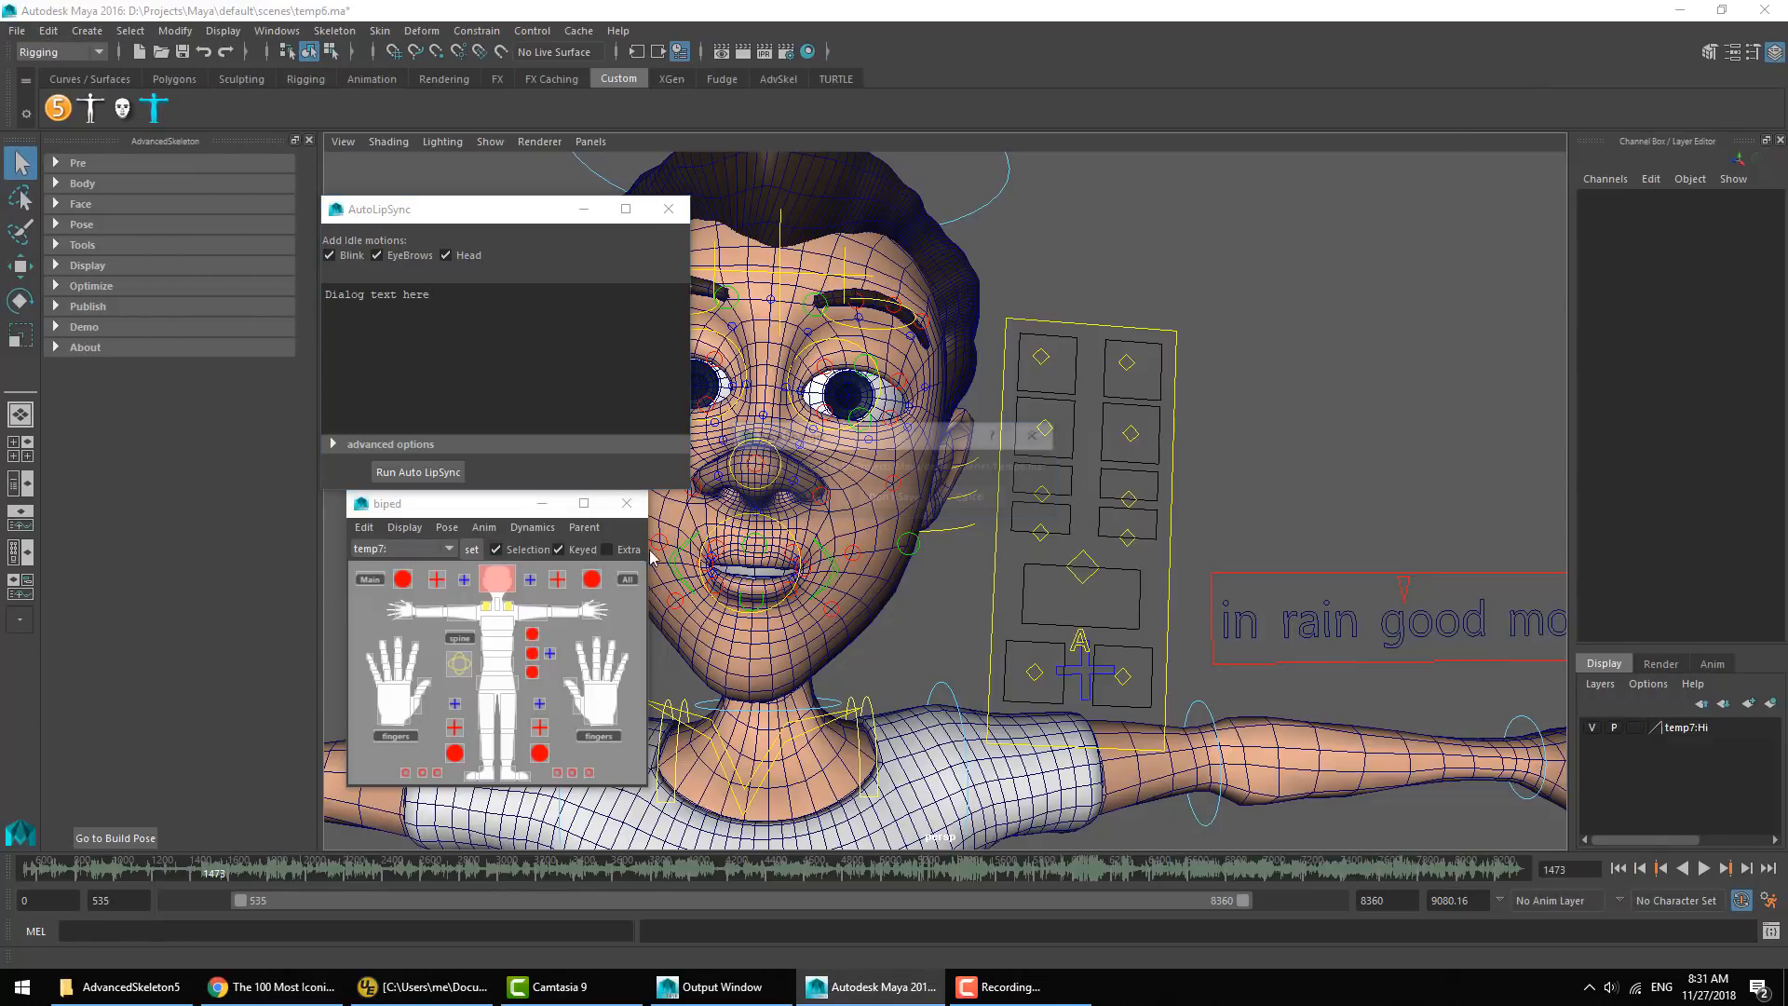
pyautogui.click(896, 498)
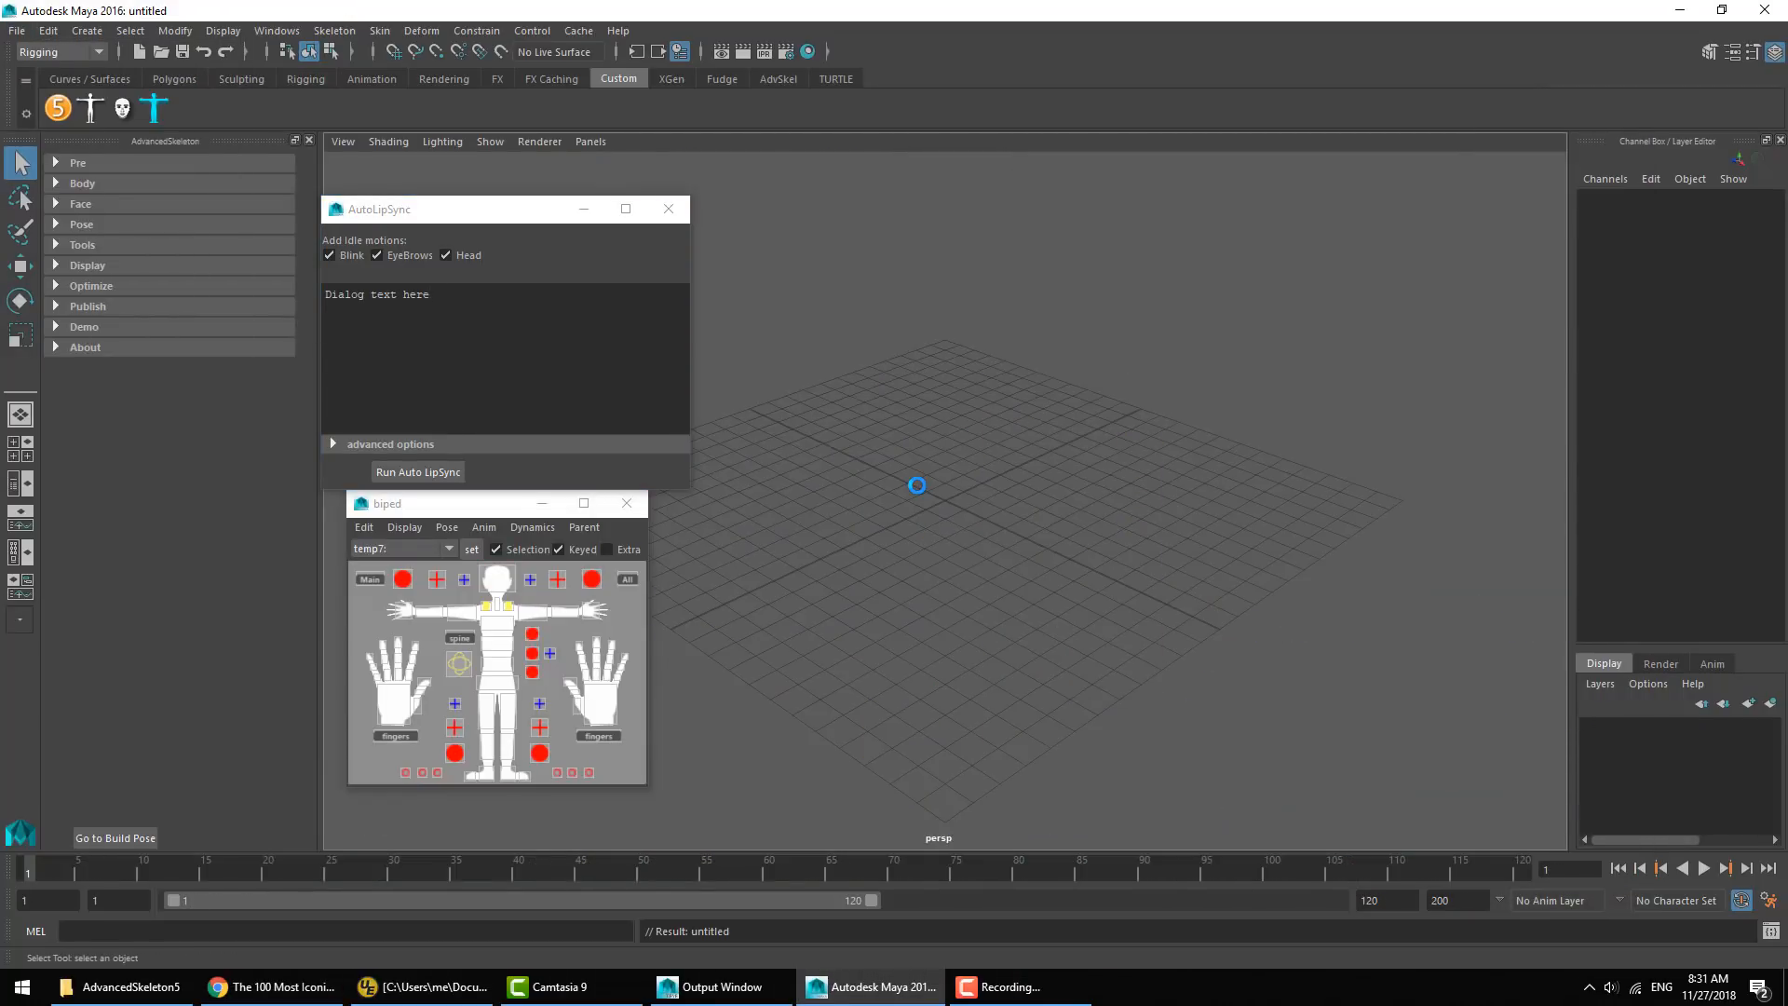
# Load The 100 Most Iconic Movie Lines of All Time.wav from the myVoiceTest folder onto the timeline, with the range ending at 1000, and scrub through it
pyautogui.hotkey('alt', 'Tab')
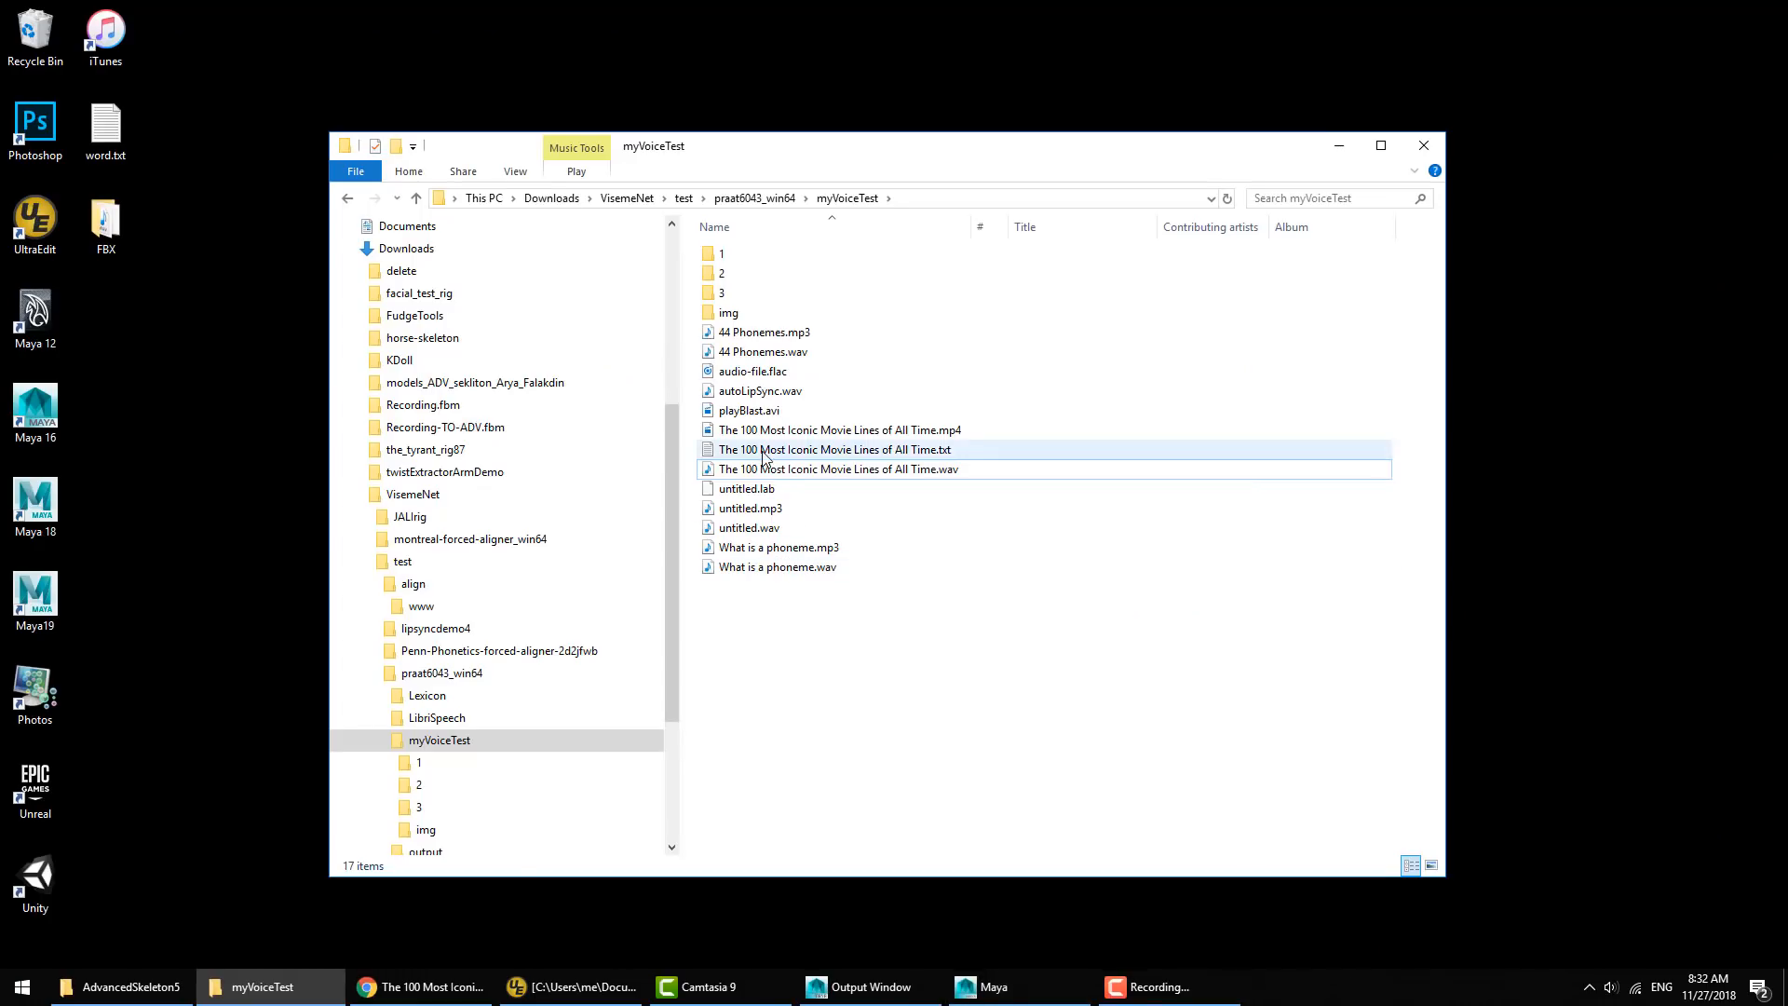
pyautogui.click(773, 470)
pyautogui.moveTo(773, 470); pyautogui.dragTo(701, 306)
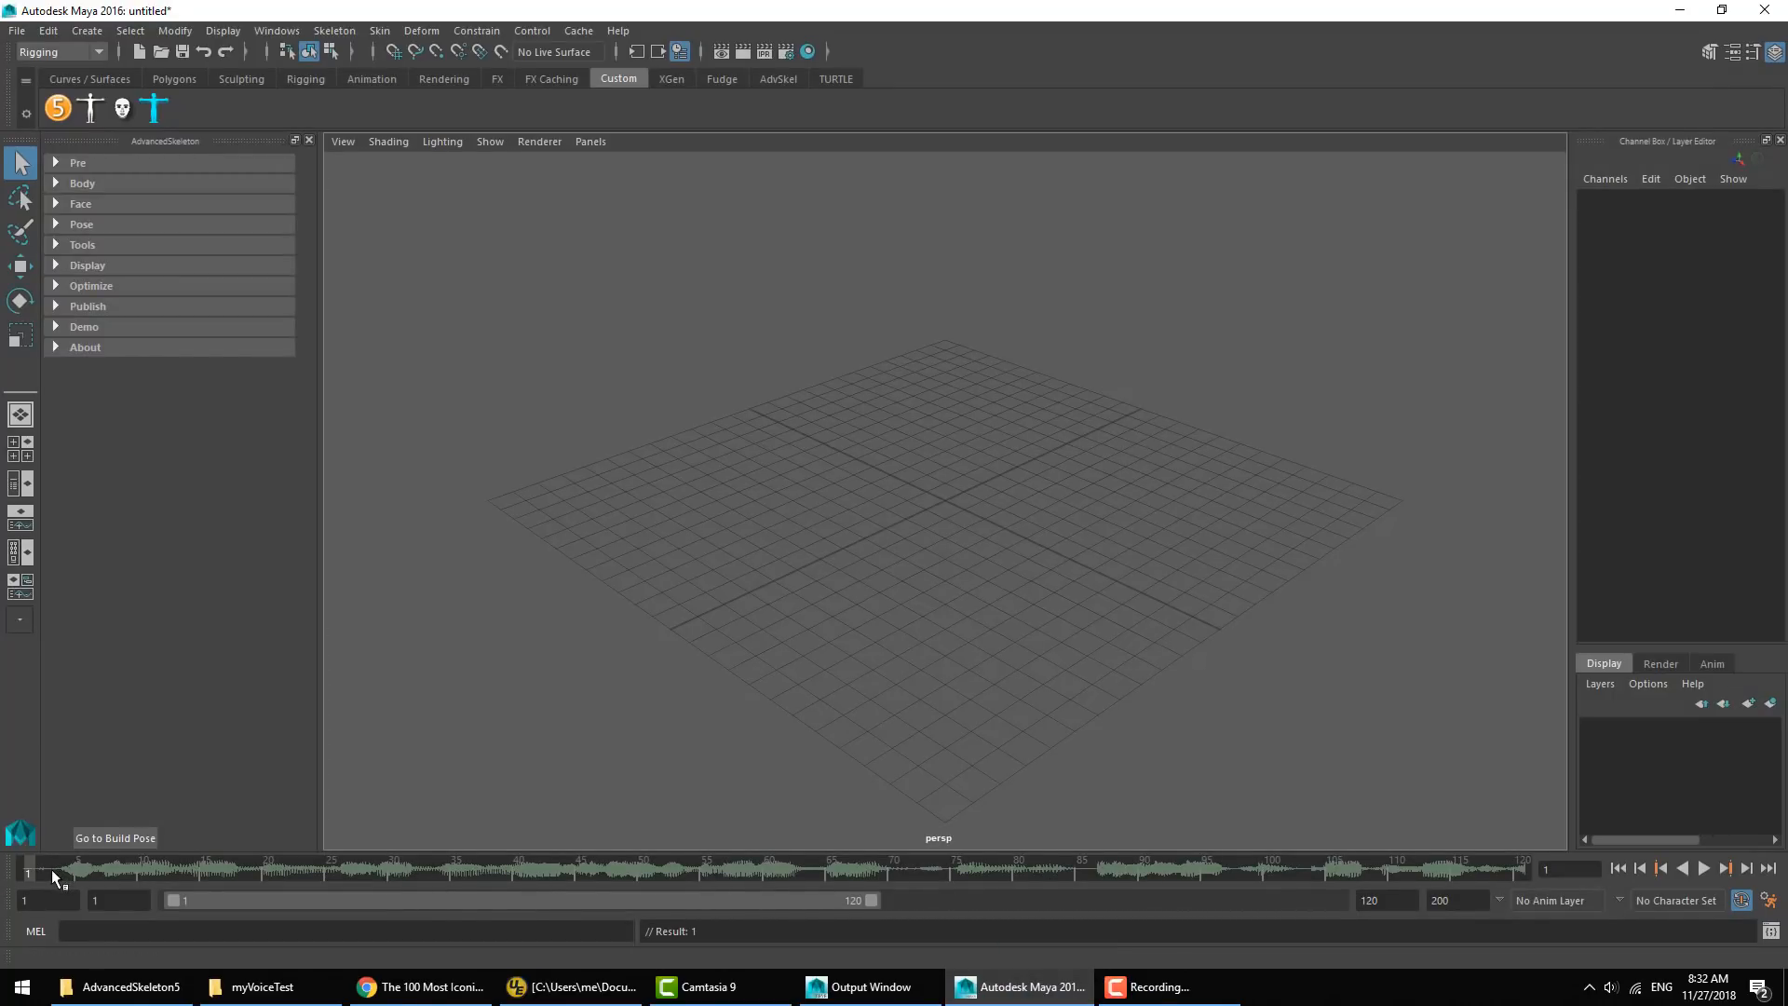
pyautogui.moveTo(52, 869)
pyautogui.mouseDown()
pyautogui.moveTo(762, 877)
pyautogui.moveTo(734, 874)
pyautogui.mouseUp()
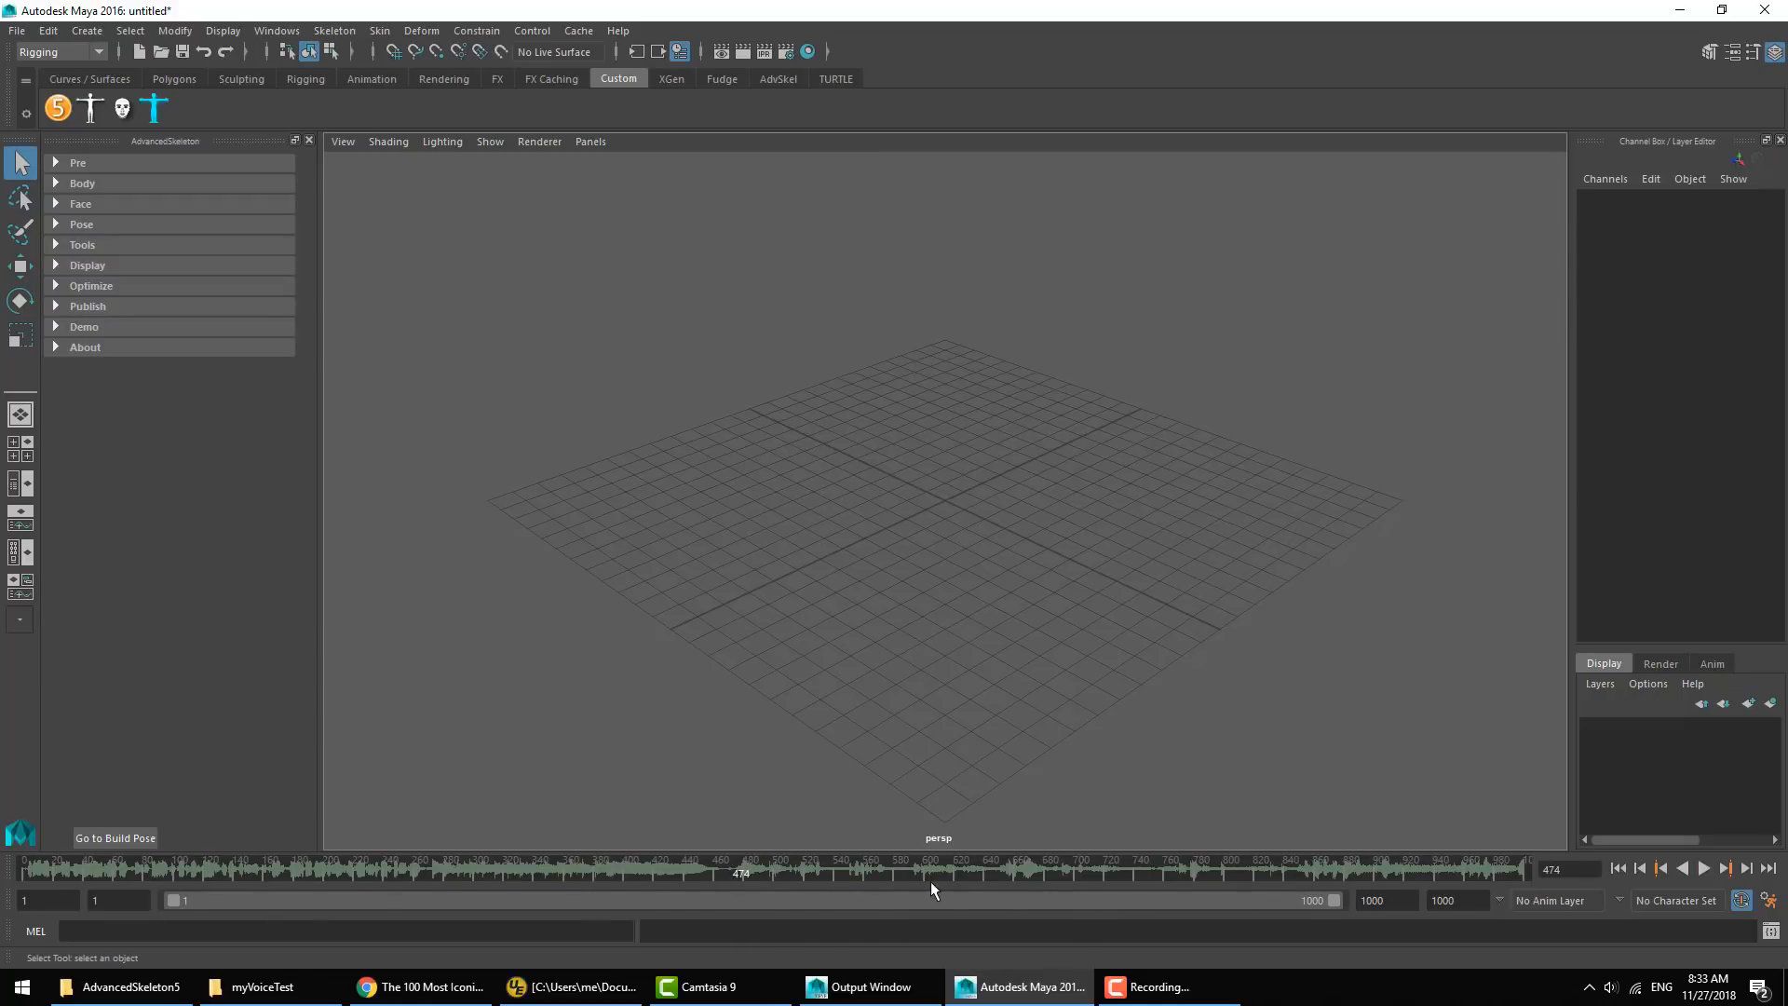
# Reference the tuna character rig file into the scene
pyautogui.click(18, 31)
pyautogui.click(81, 370)
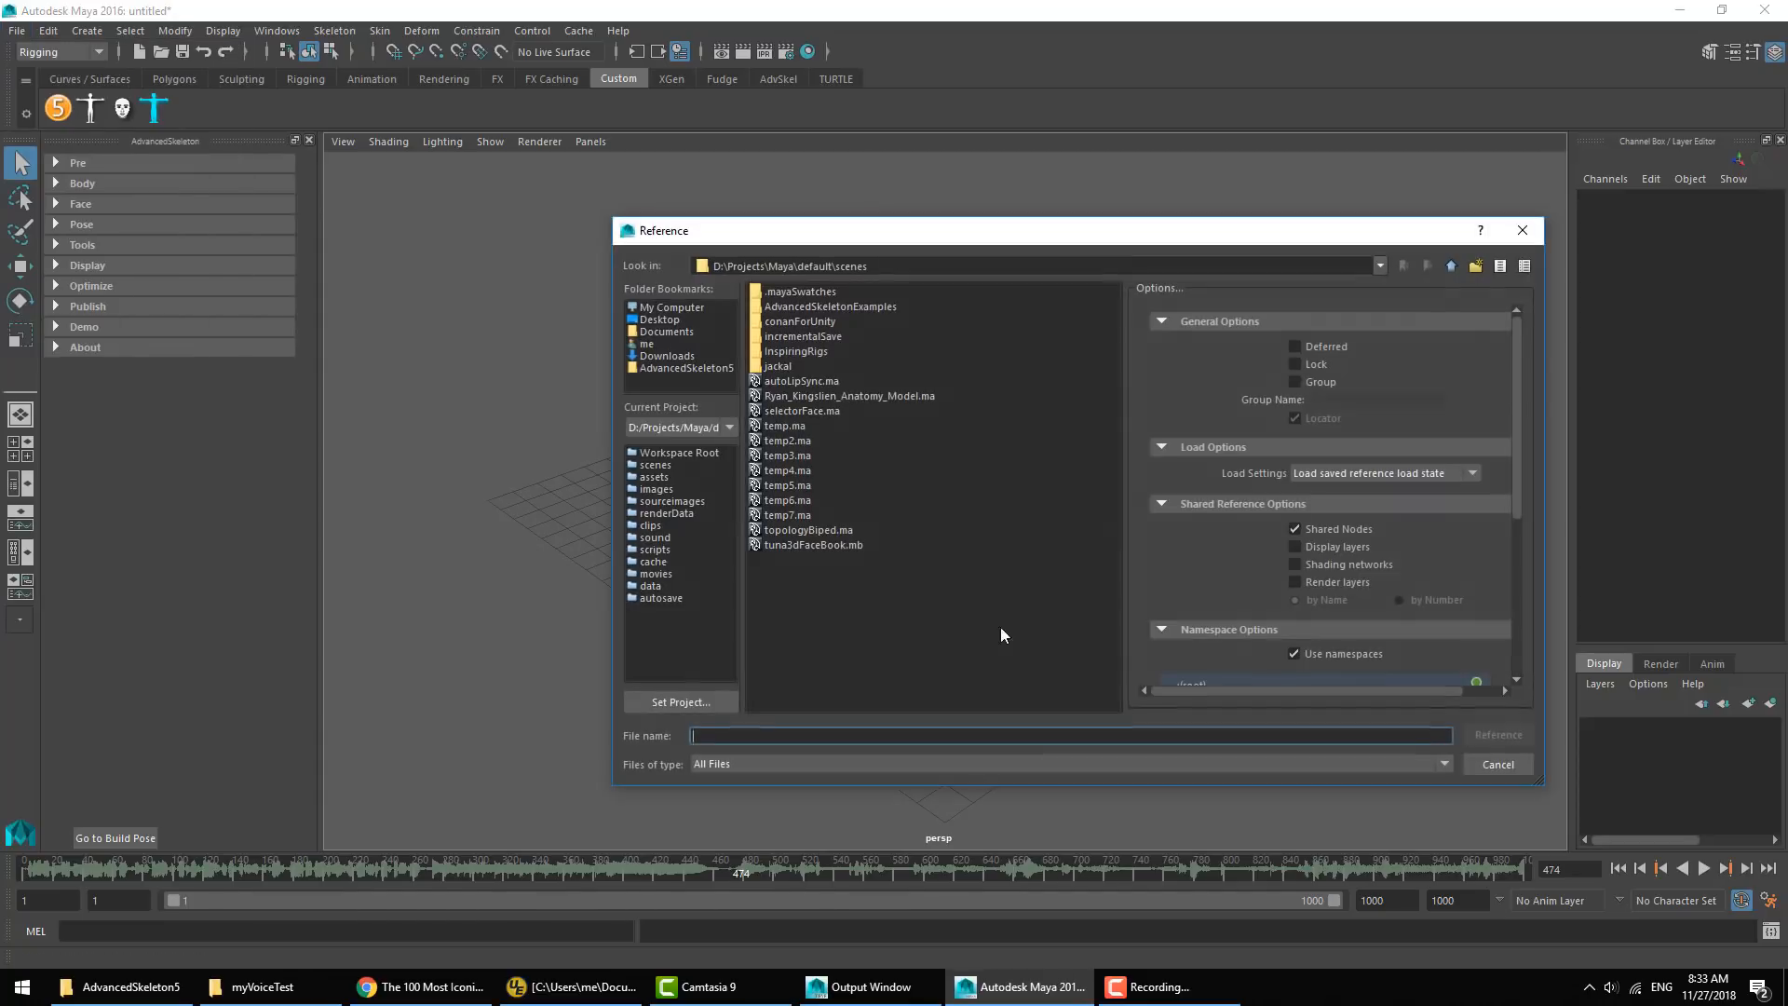
pyautogui.doubleClick(778, 426)
pyautogui.doubleClick(778, 299)
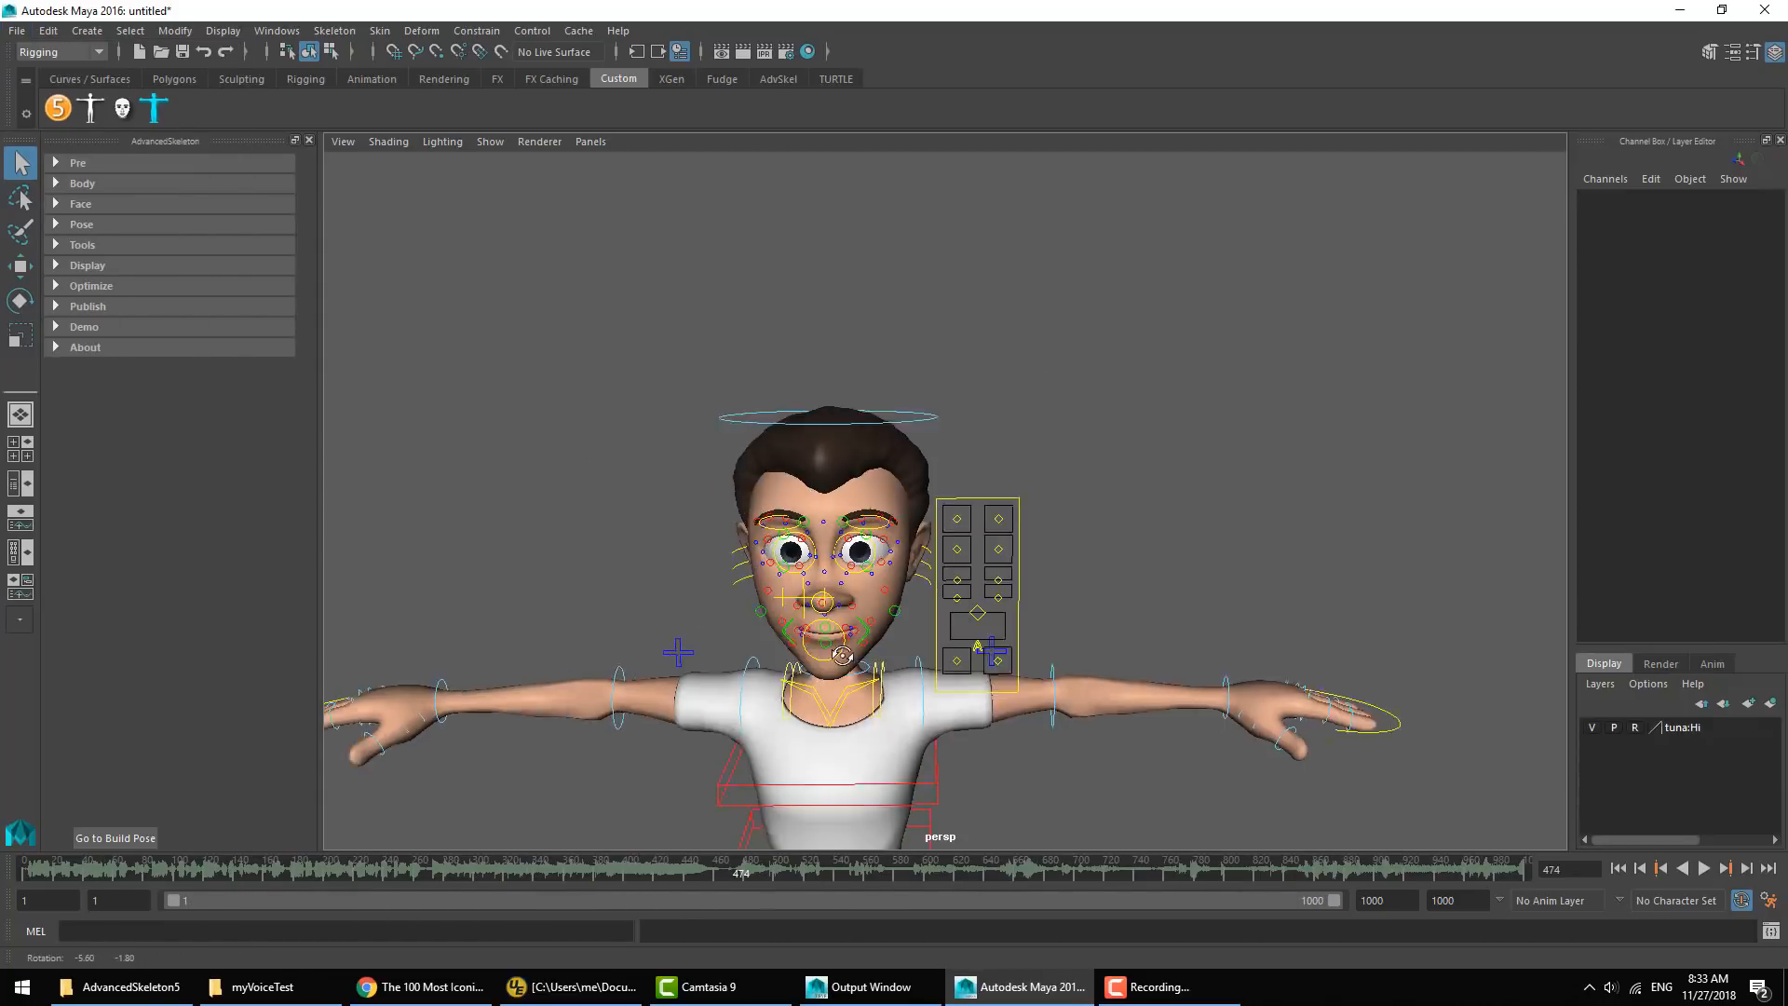
# Select the tuna rig's phonemes control, try out the Aaa mouth shape and undo it
pyautogui.scroll(3, 935, 538)
pyautogui.keyDown('alt'); pyautogui.moveTo(921, 545); pyautogui.dragTo(940, 523); pyautogui.keyUp('alt')
pyautogui.click(964, 500)
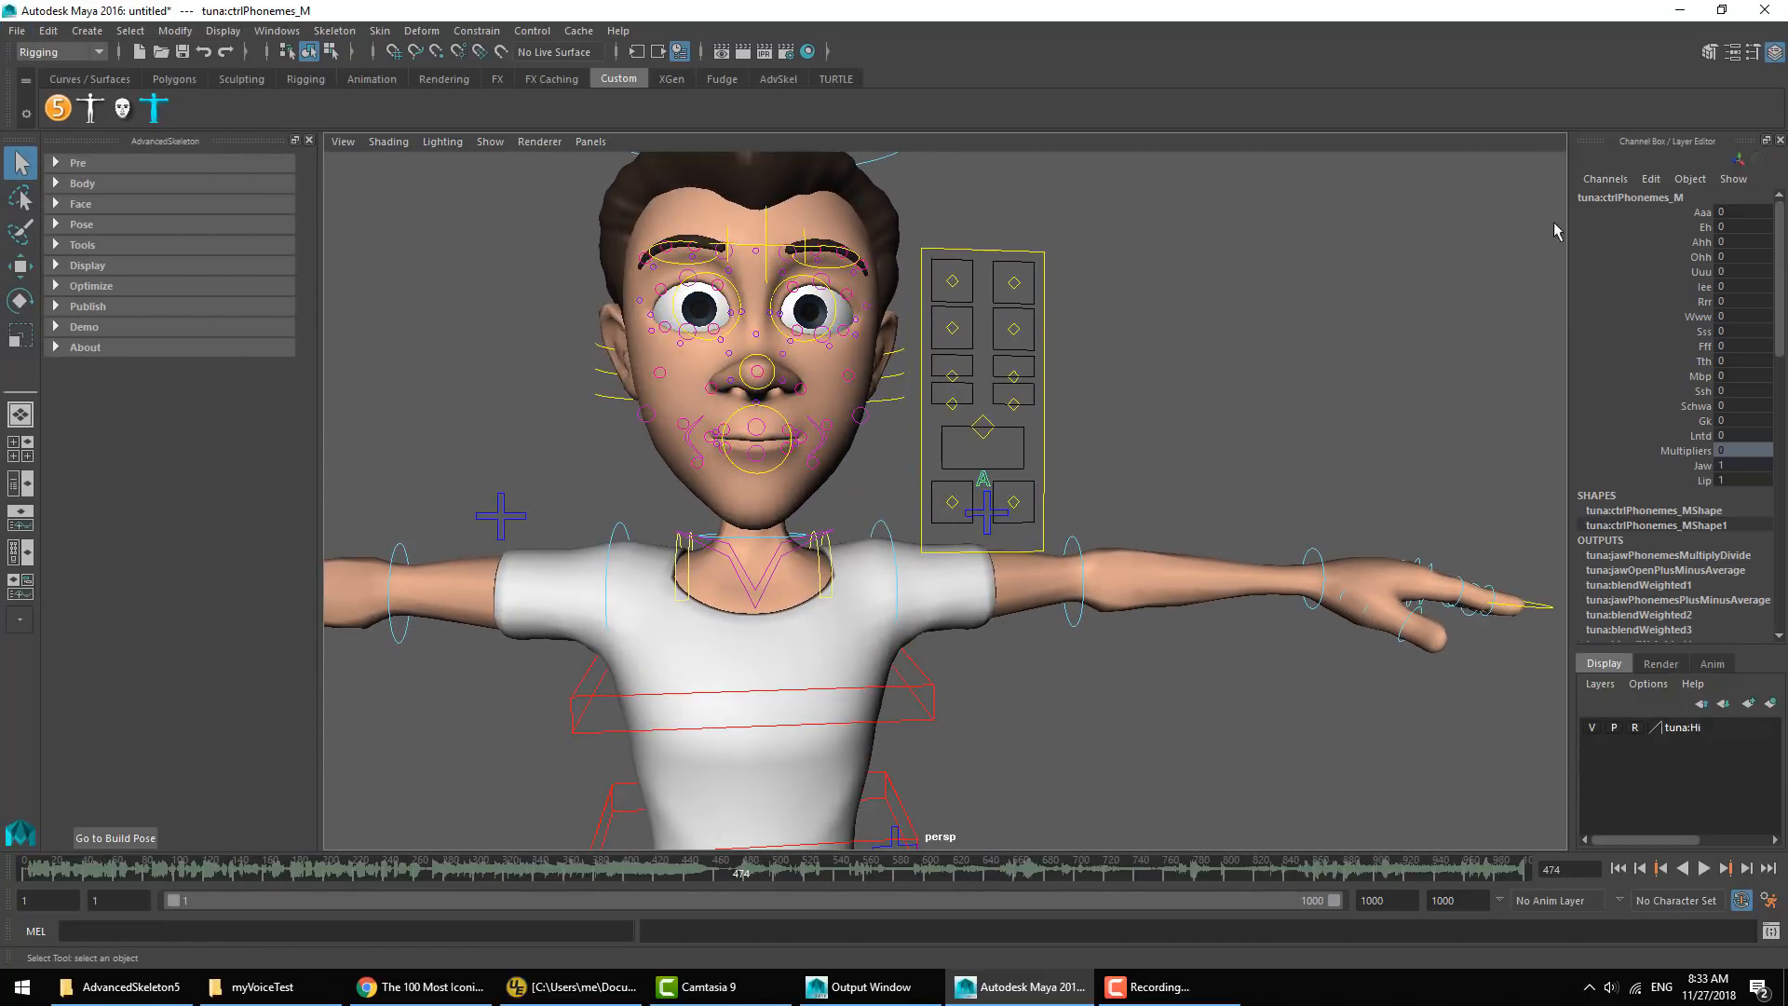
pyautogui.click(1715, 212)
pyautogui.click(1691, 213)
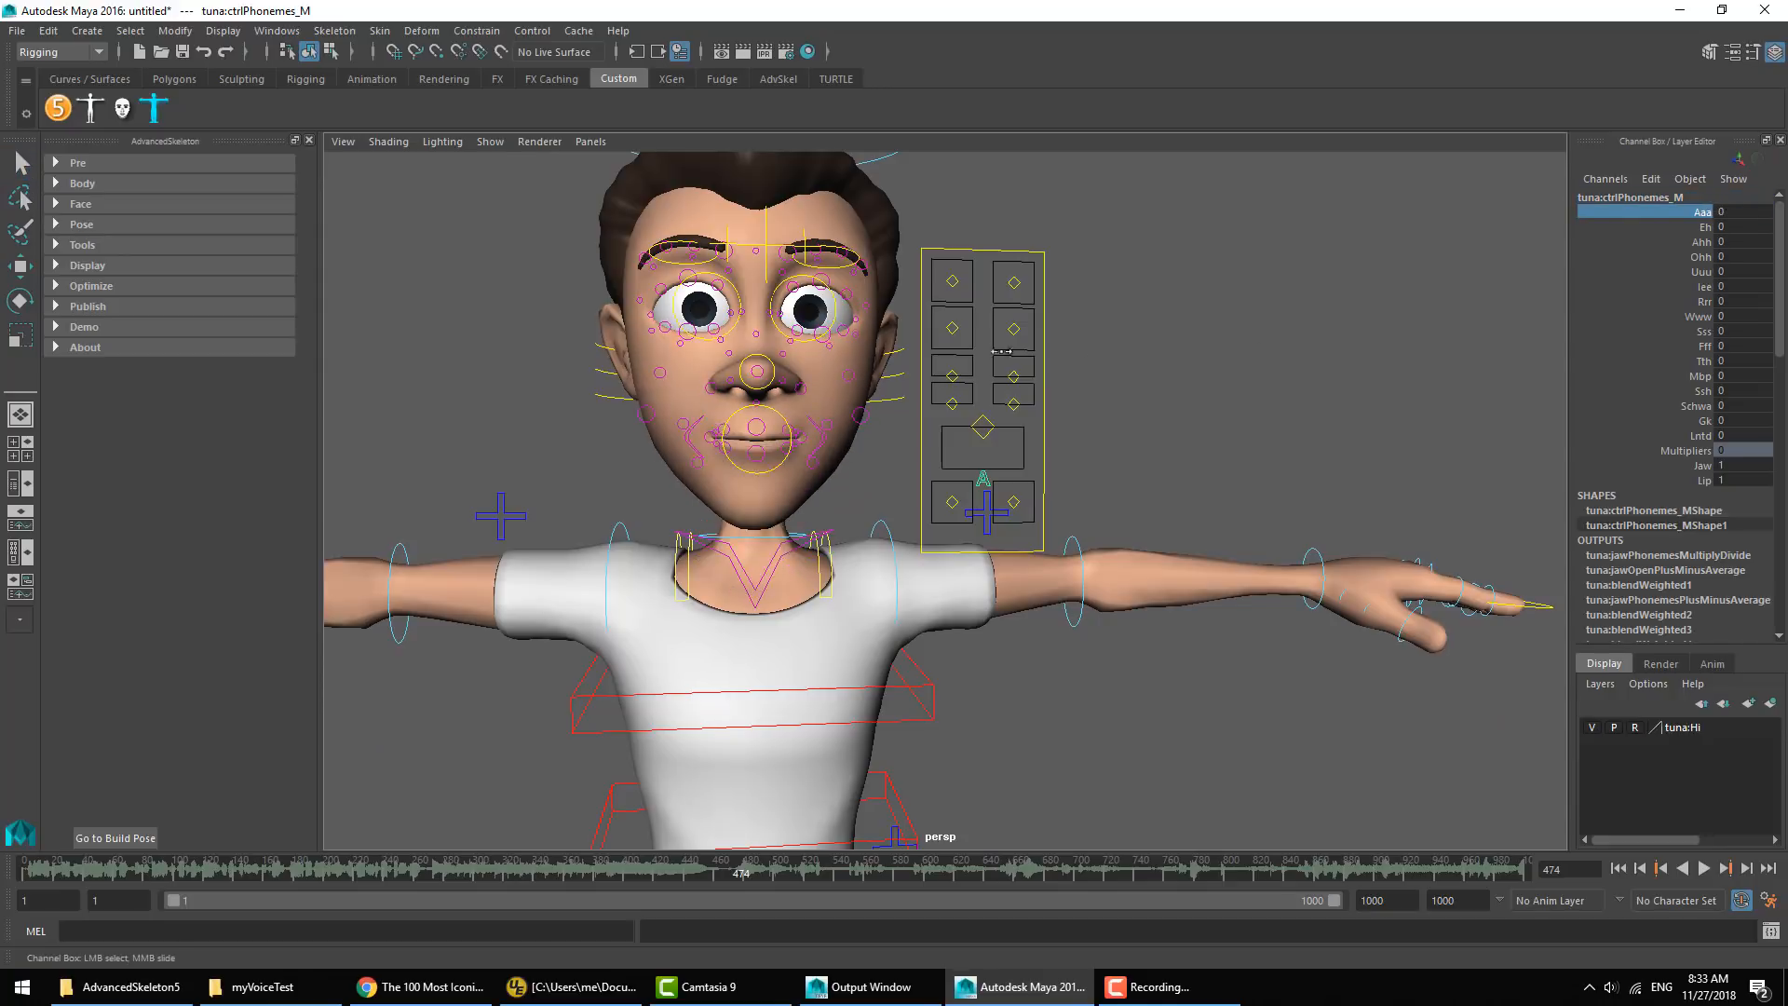
pyautogui.moveTo(1001, 351); pyautogui.dragTo(1071, 352, button='middle')
pyautogui.hotkey('ctrl', 'z')
# Scrub the audio timeline to frame 689, view the character's head and shoulders, and deselect the phonemes control
pyautogui.moveTo(734, 881); pyautogui.dragTo(1054, 870)
pyautogui.keyDown('alt'); pyautogui.moveTo(959, 426); pyautogui.dragTo(951, 551, button='middle'); pyautogui.keyUp('alt')
pyautogui.keyDown('alt'); pyautogui.moveTo(952, 551); pyautogui.dragTo(920, 593); pyautogui.keyUp('alt')
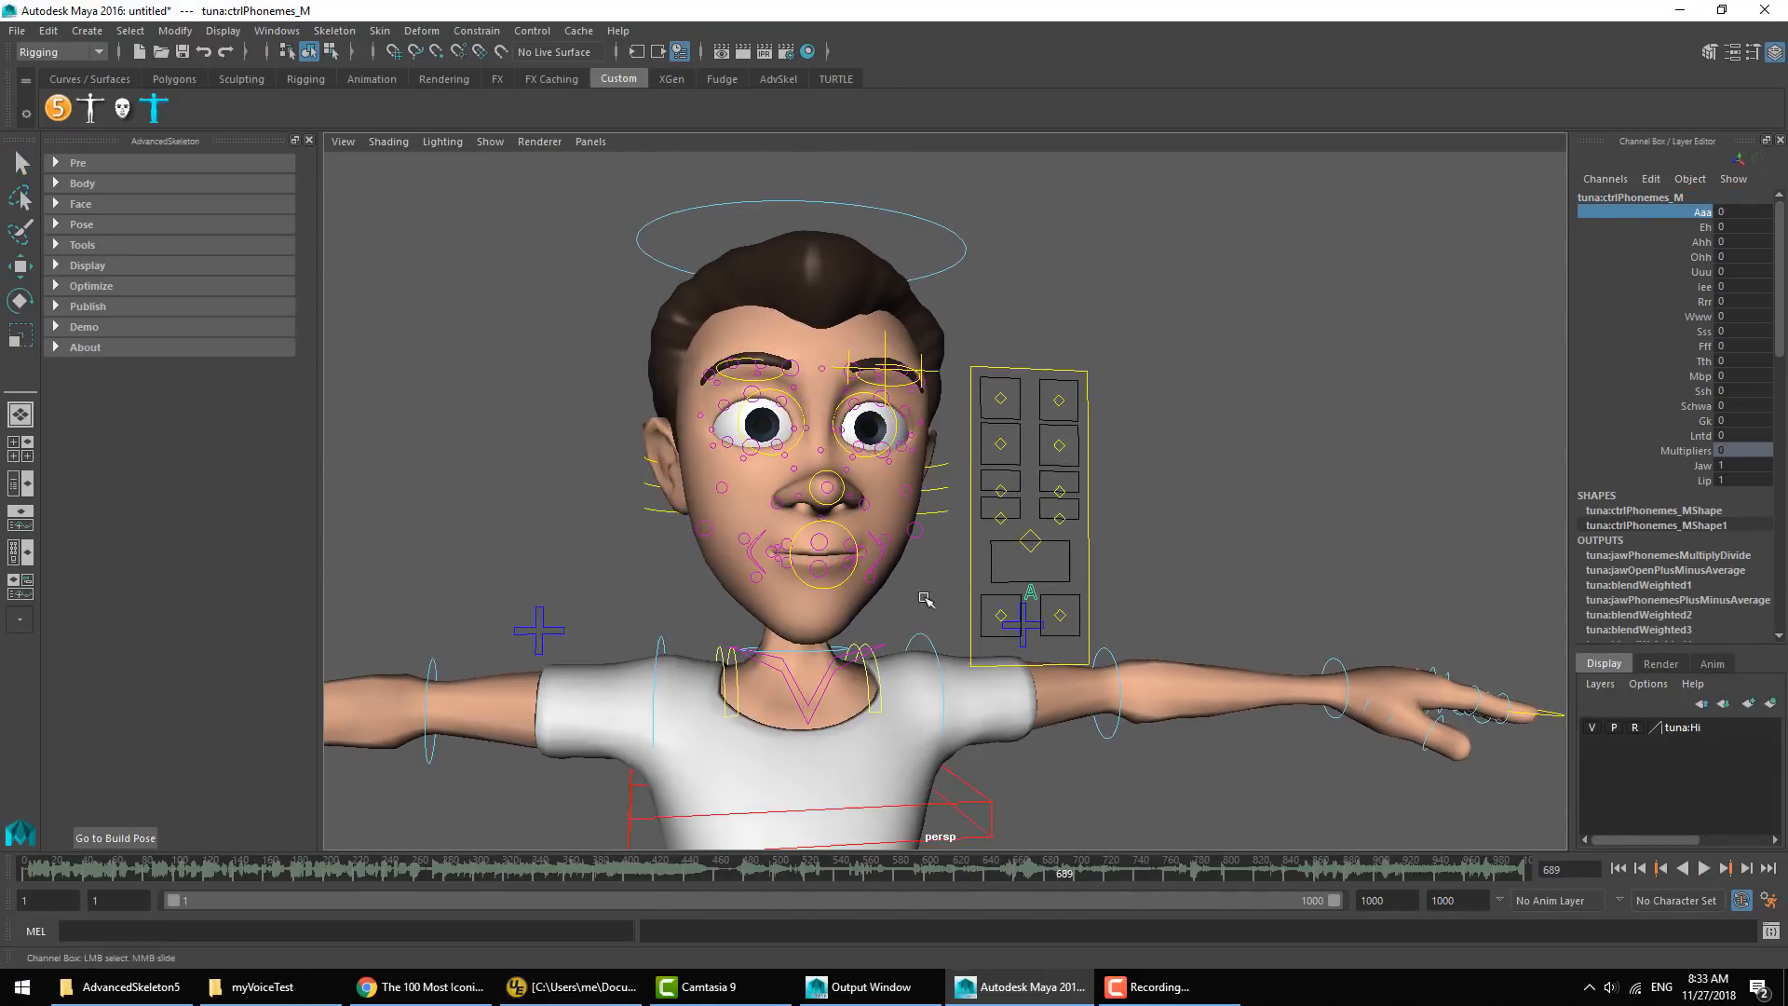
pyautogui.keyDown('alt'); pyautogui.moveTo(920, 594); pyautogui.dragTo(846, 653, button='middle'); pyautogui.keyUp('alt')
pyautogui.click(1125, 361)
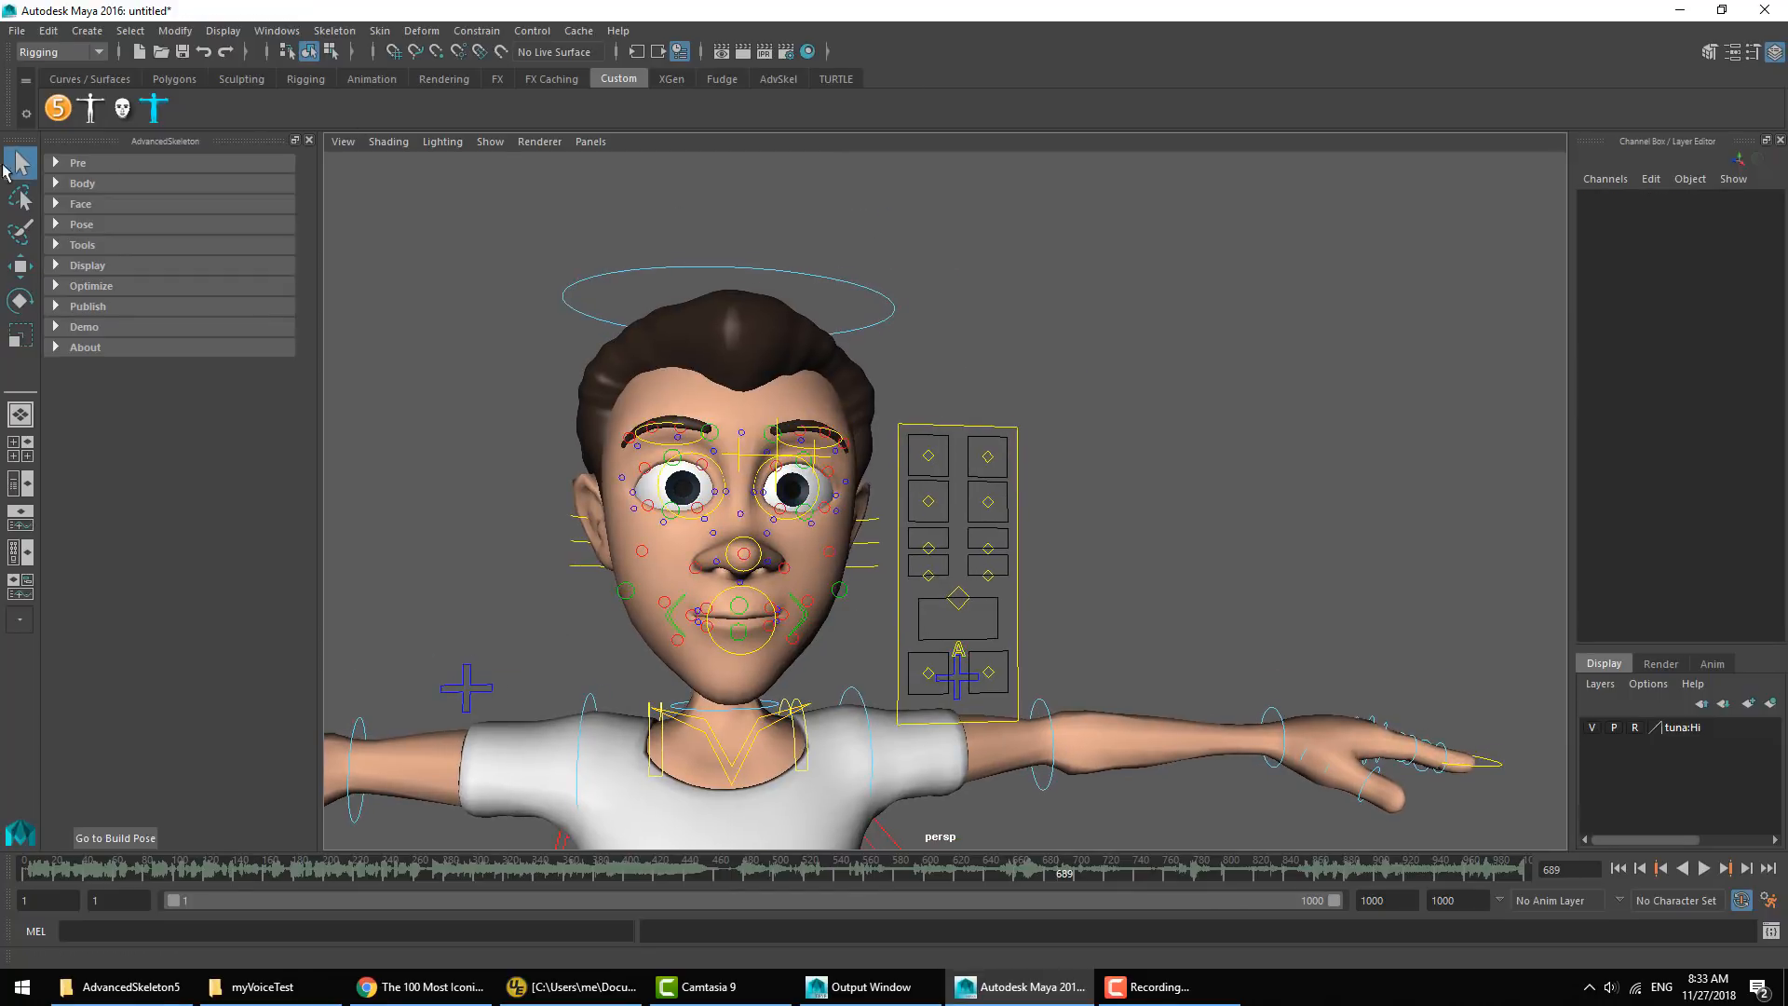
# Open the biped picker for the tuna rig, close the face picker, and open the Auto lipsync tool
pyautogui.click(94, 110)
pyautogui.click(154, 108)
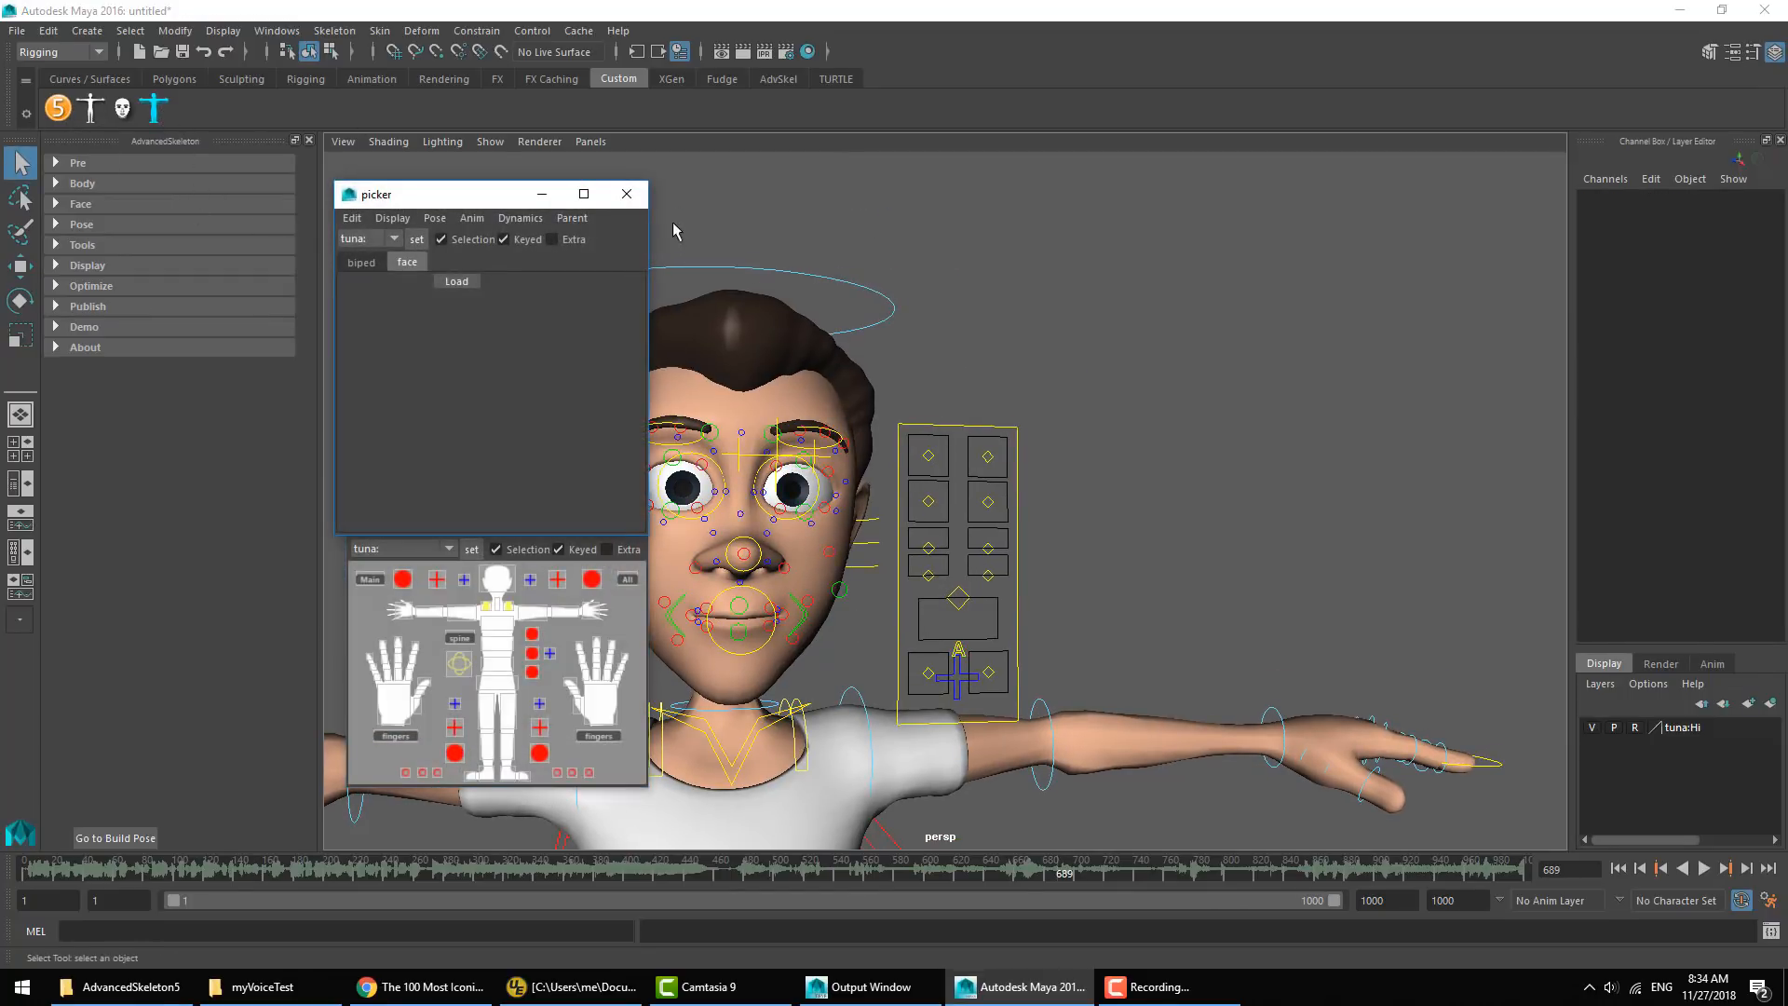
pyautogui.click(633, 195)
pyautogui.click(472, 529)
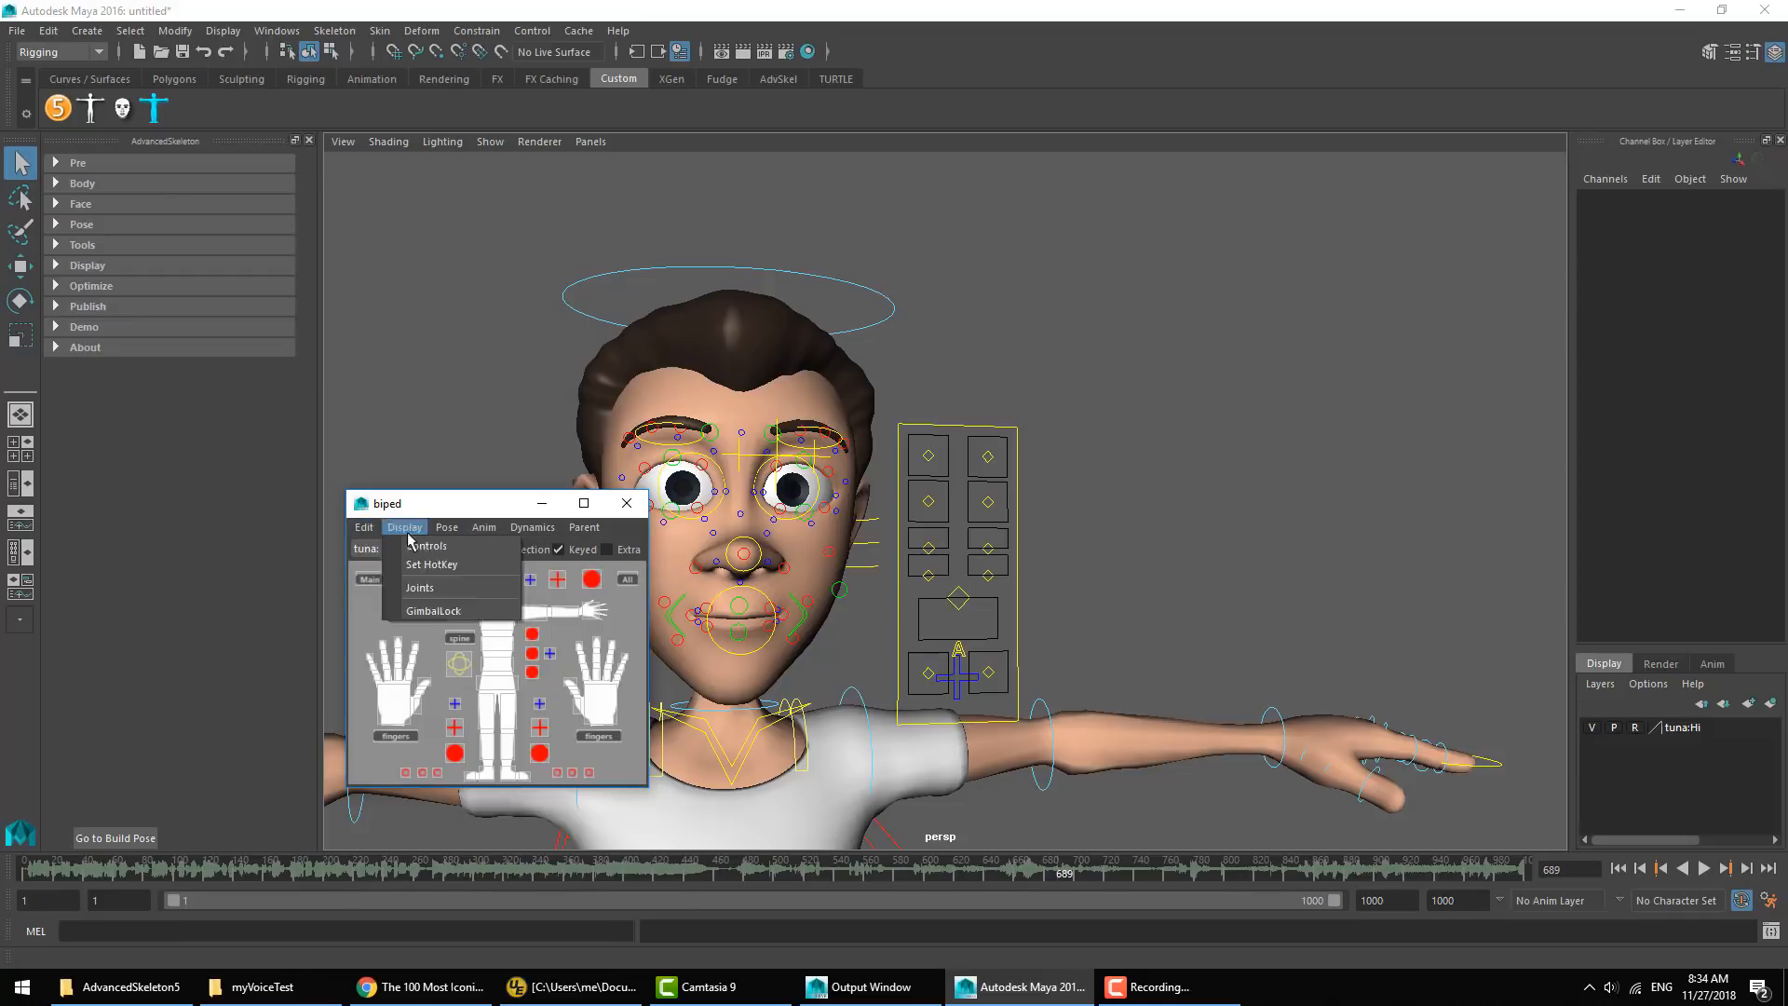
pyautogui.moveTo(478, 531)
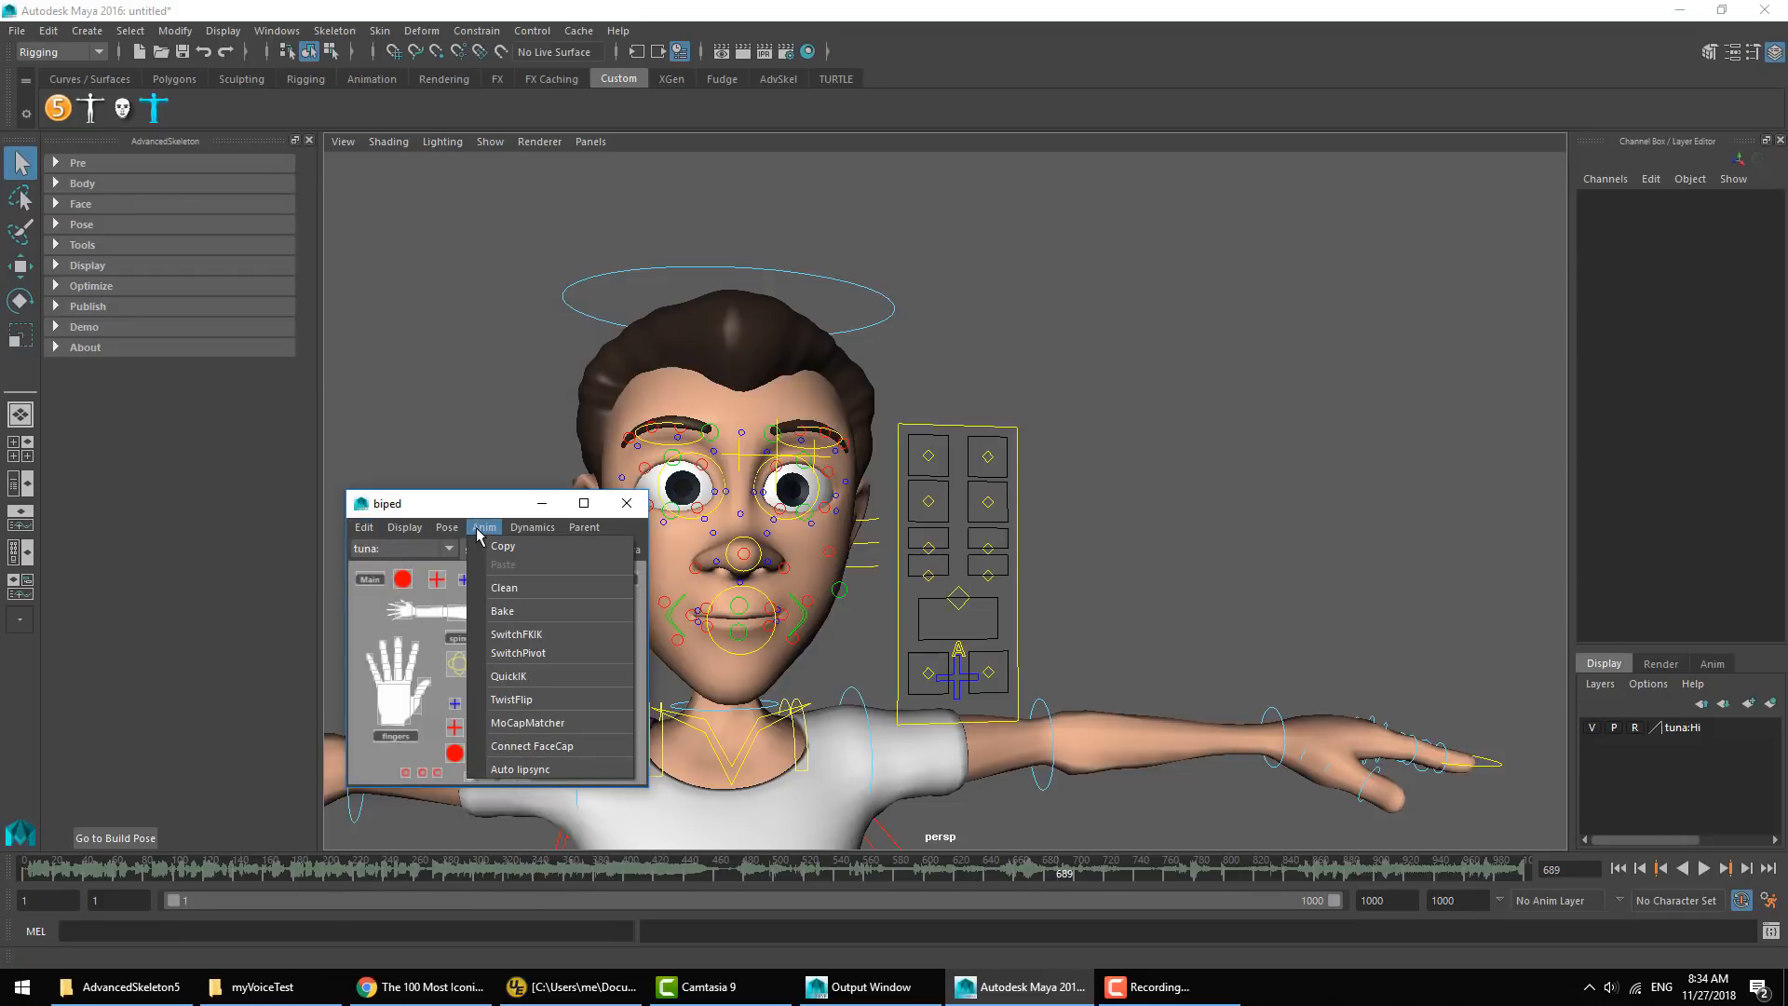
pyautogui.click(519, 770)
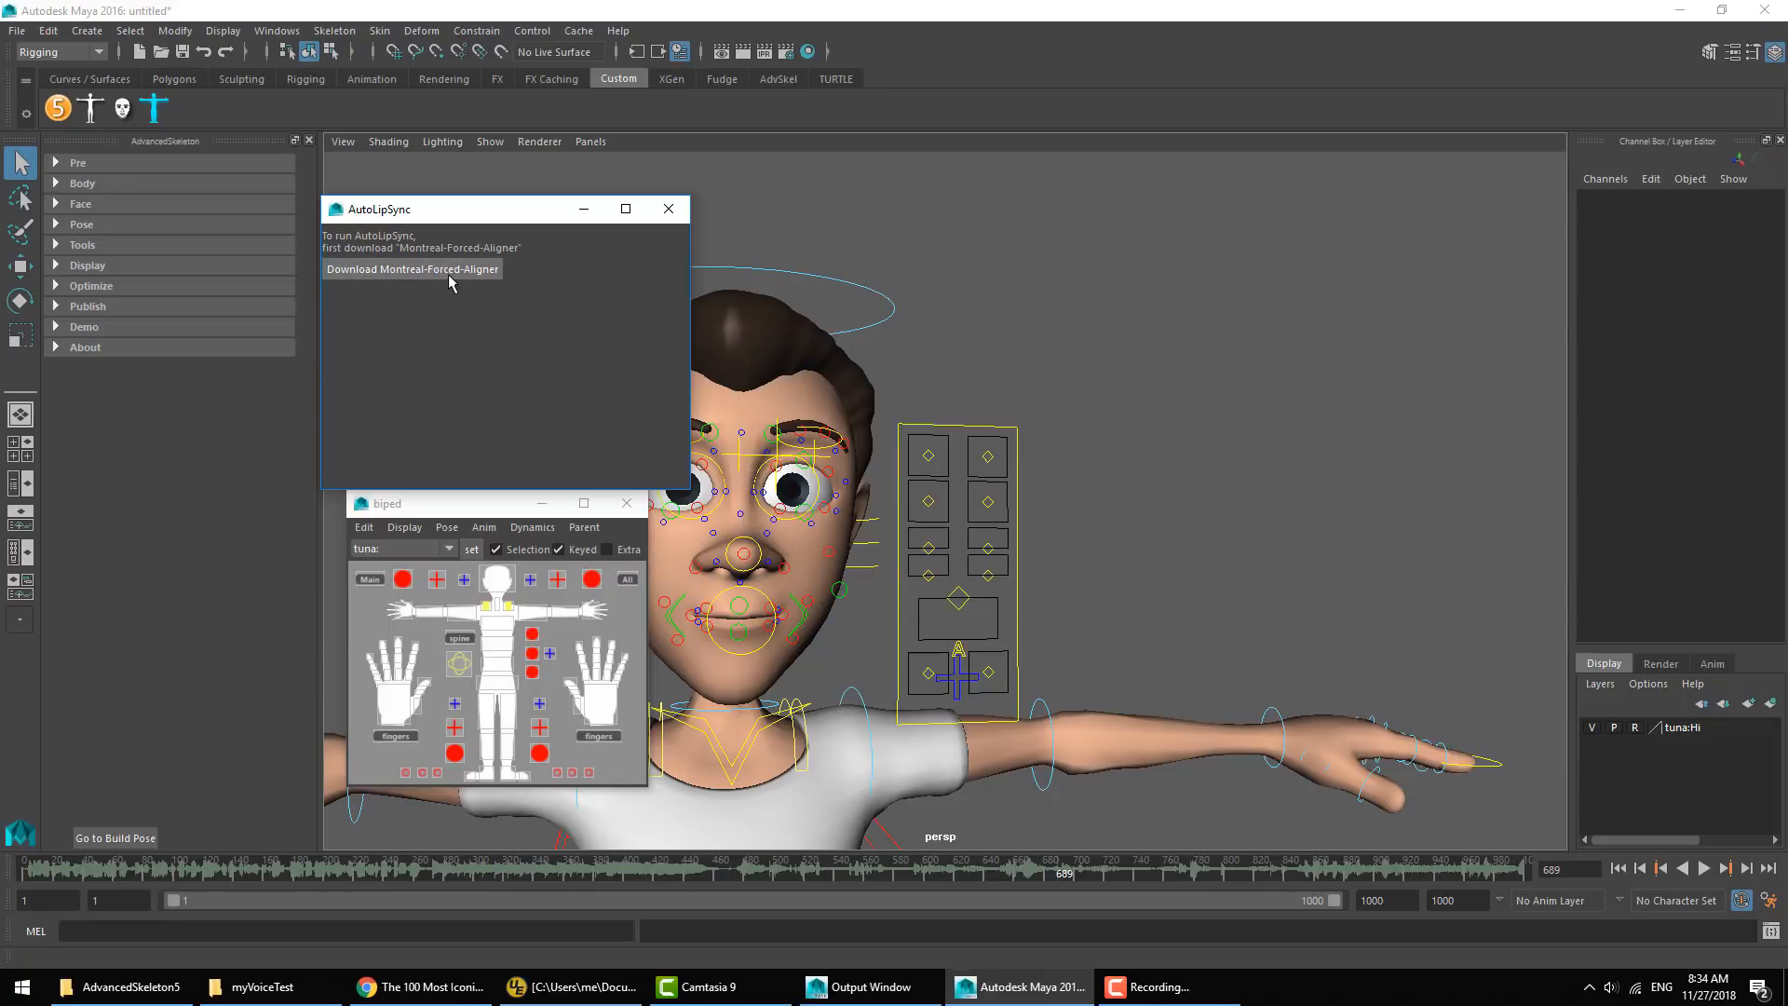
# Download the Montreal-Forced-Aligner required by AutoLipSync and close the Script Editor
pyautogui.click(398, 272)
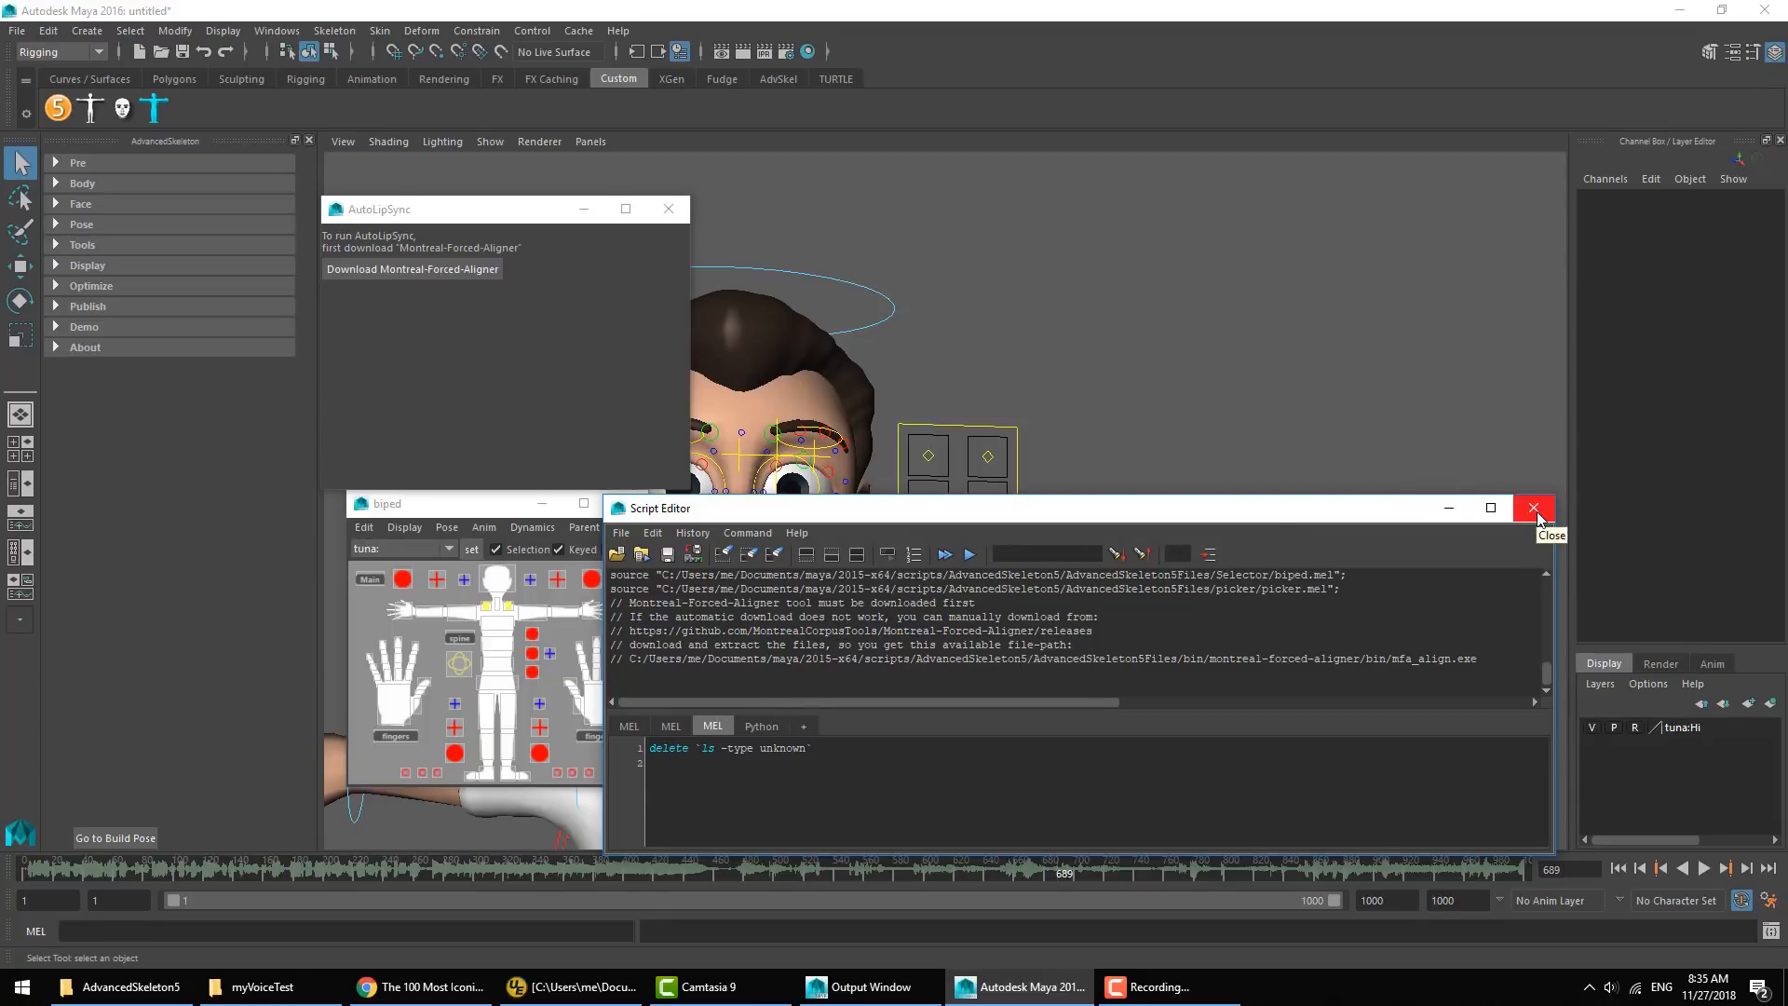
pyautogui.click(1534, 508)
pyautogui.click(395, 269)
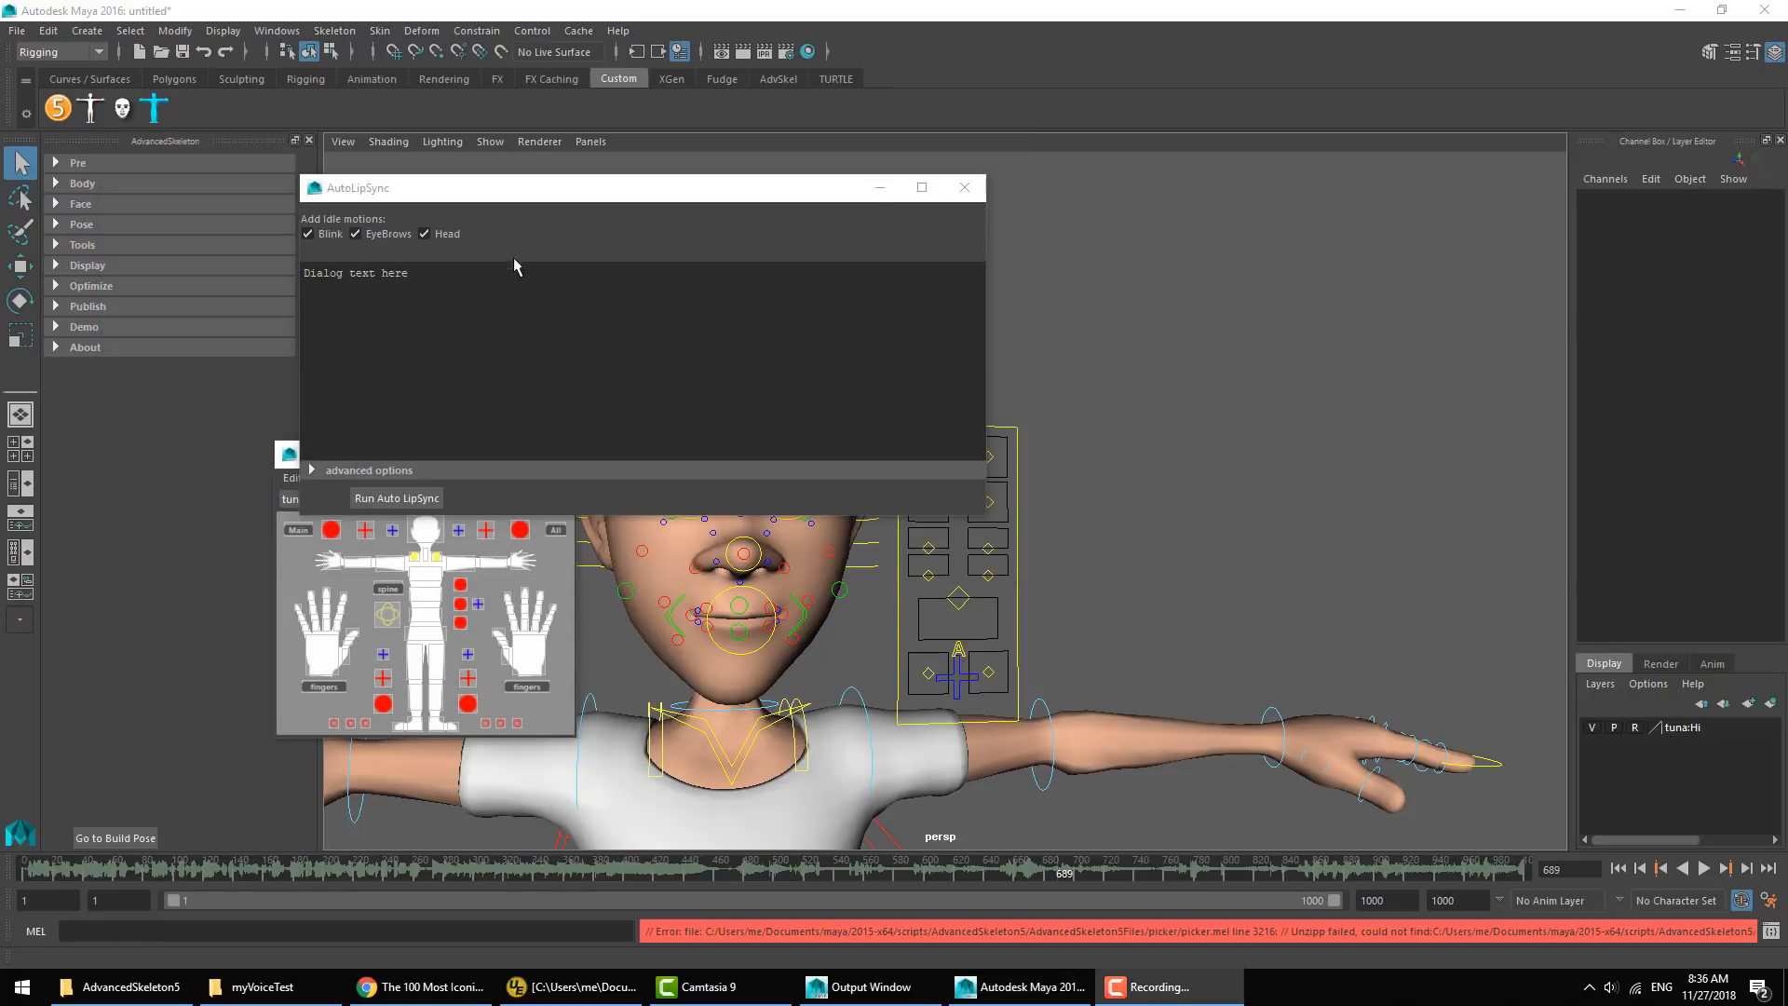
# Play the audio from frame 470 and replace the placeholder dialog text in AutoLipSync with "The greatest trick"
pyautogui.click(517, 270)
pyautogui.moveTo(981, 518); pyautogui.dragTo(934, 466)
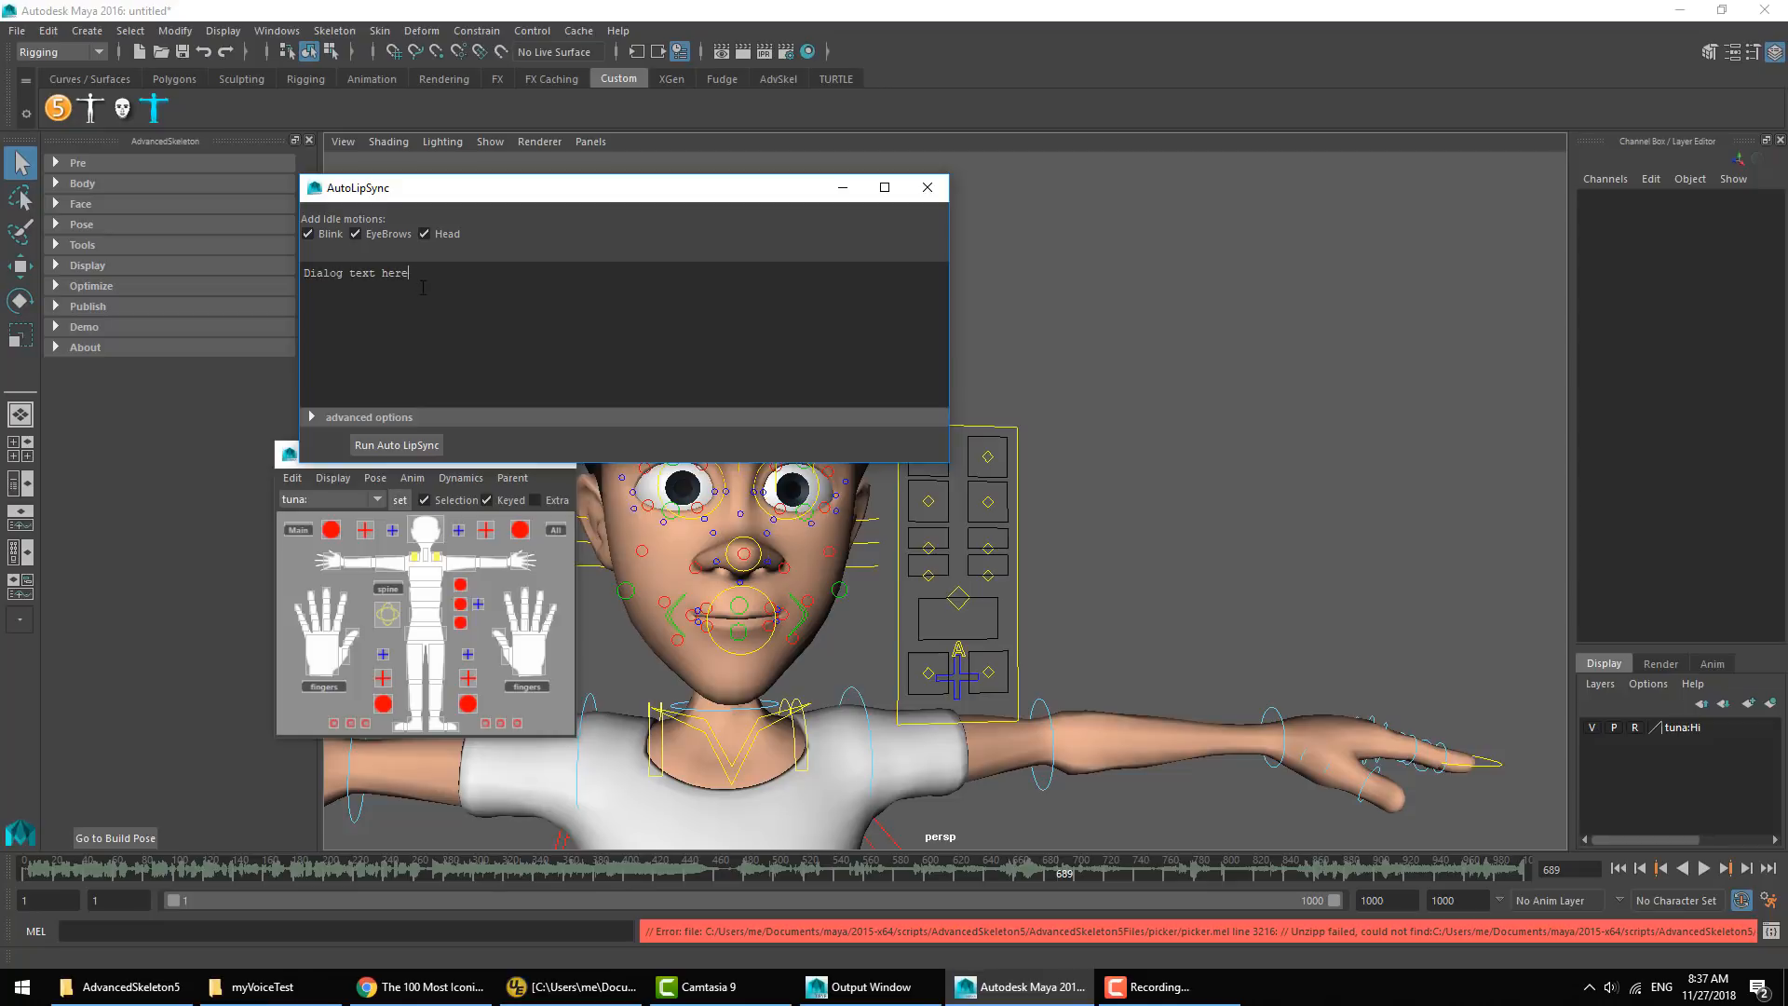
pyautogui.moveTo(423, 288); pyautogui.dragTo(299, 272)
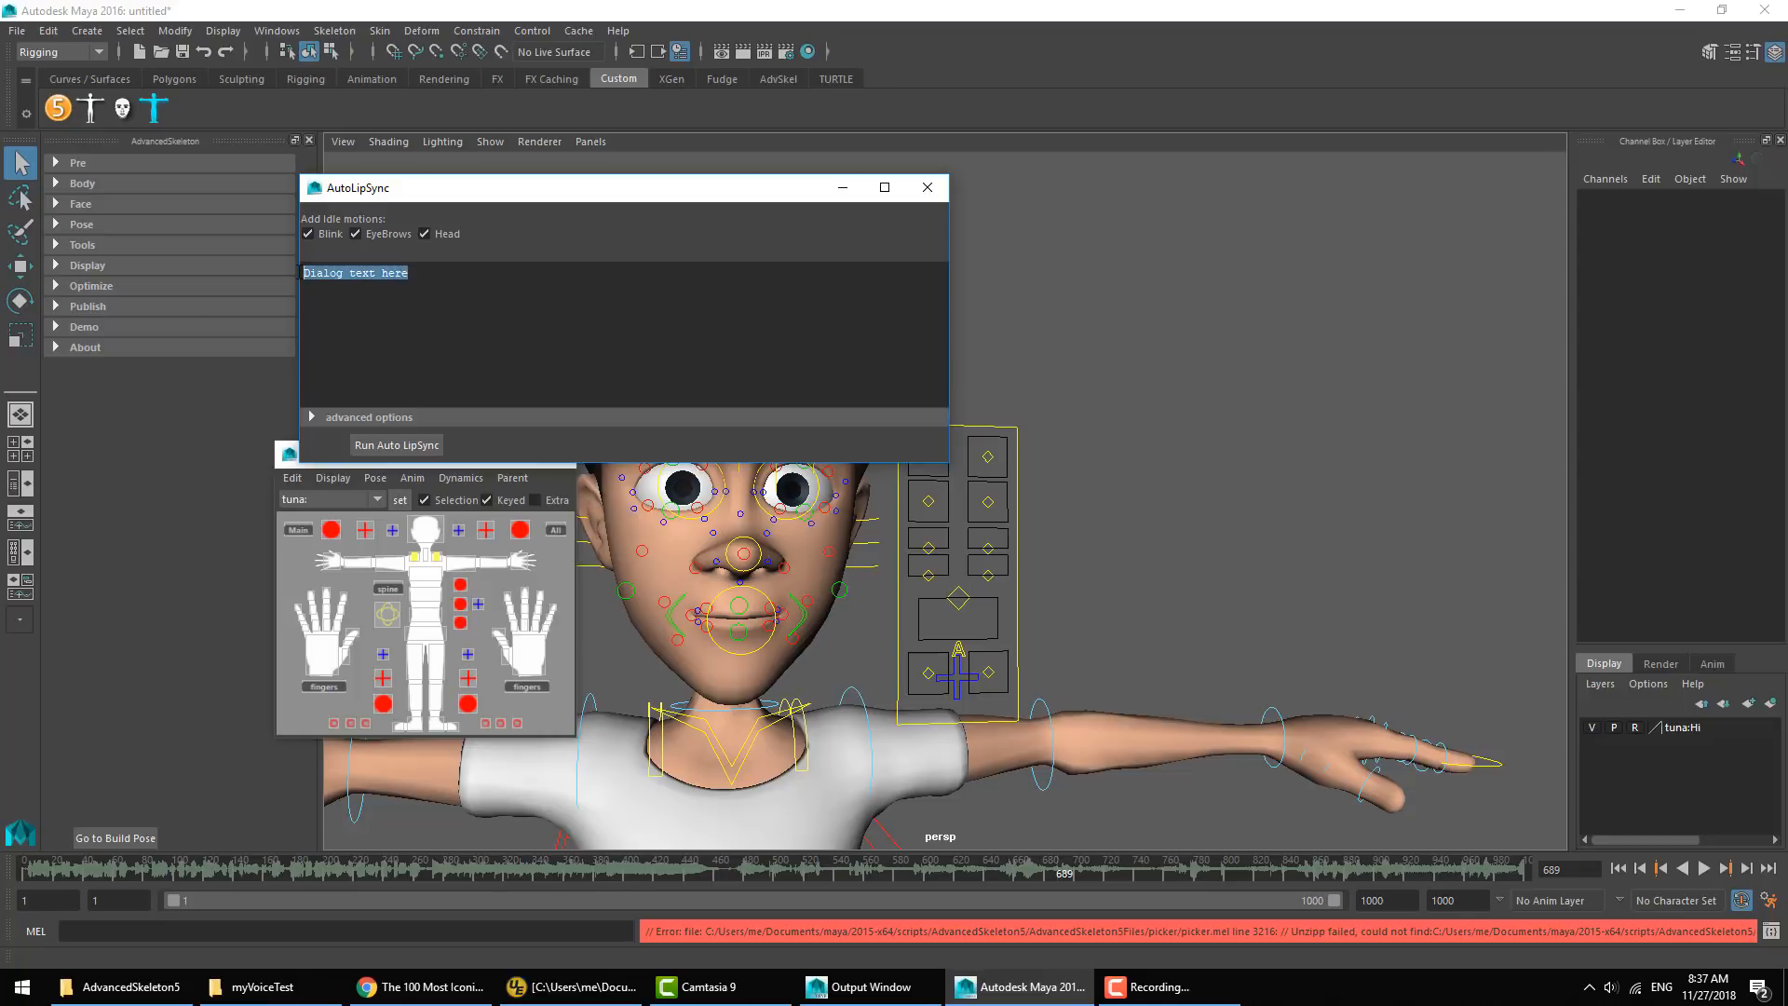
pyautogui.click(452, 319)
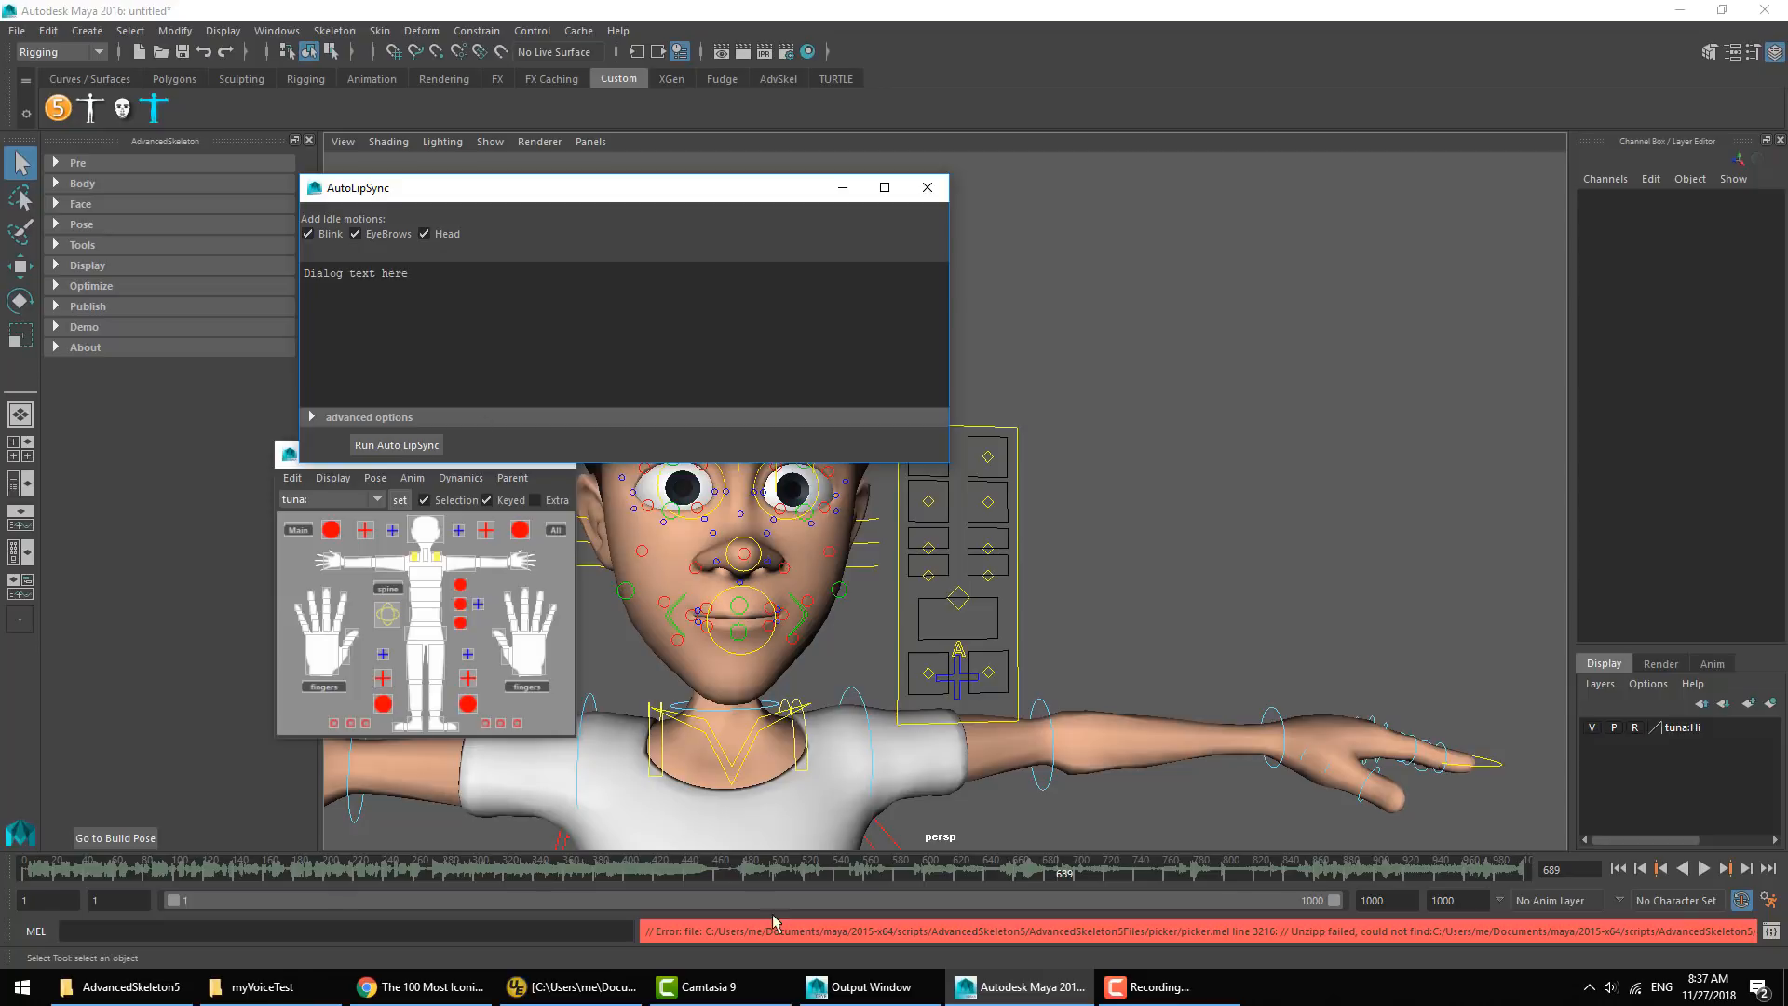
pyautogui.click(731, 879)
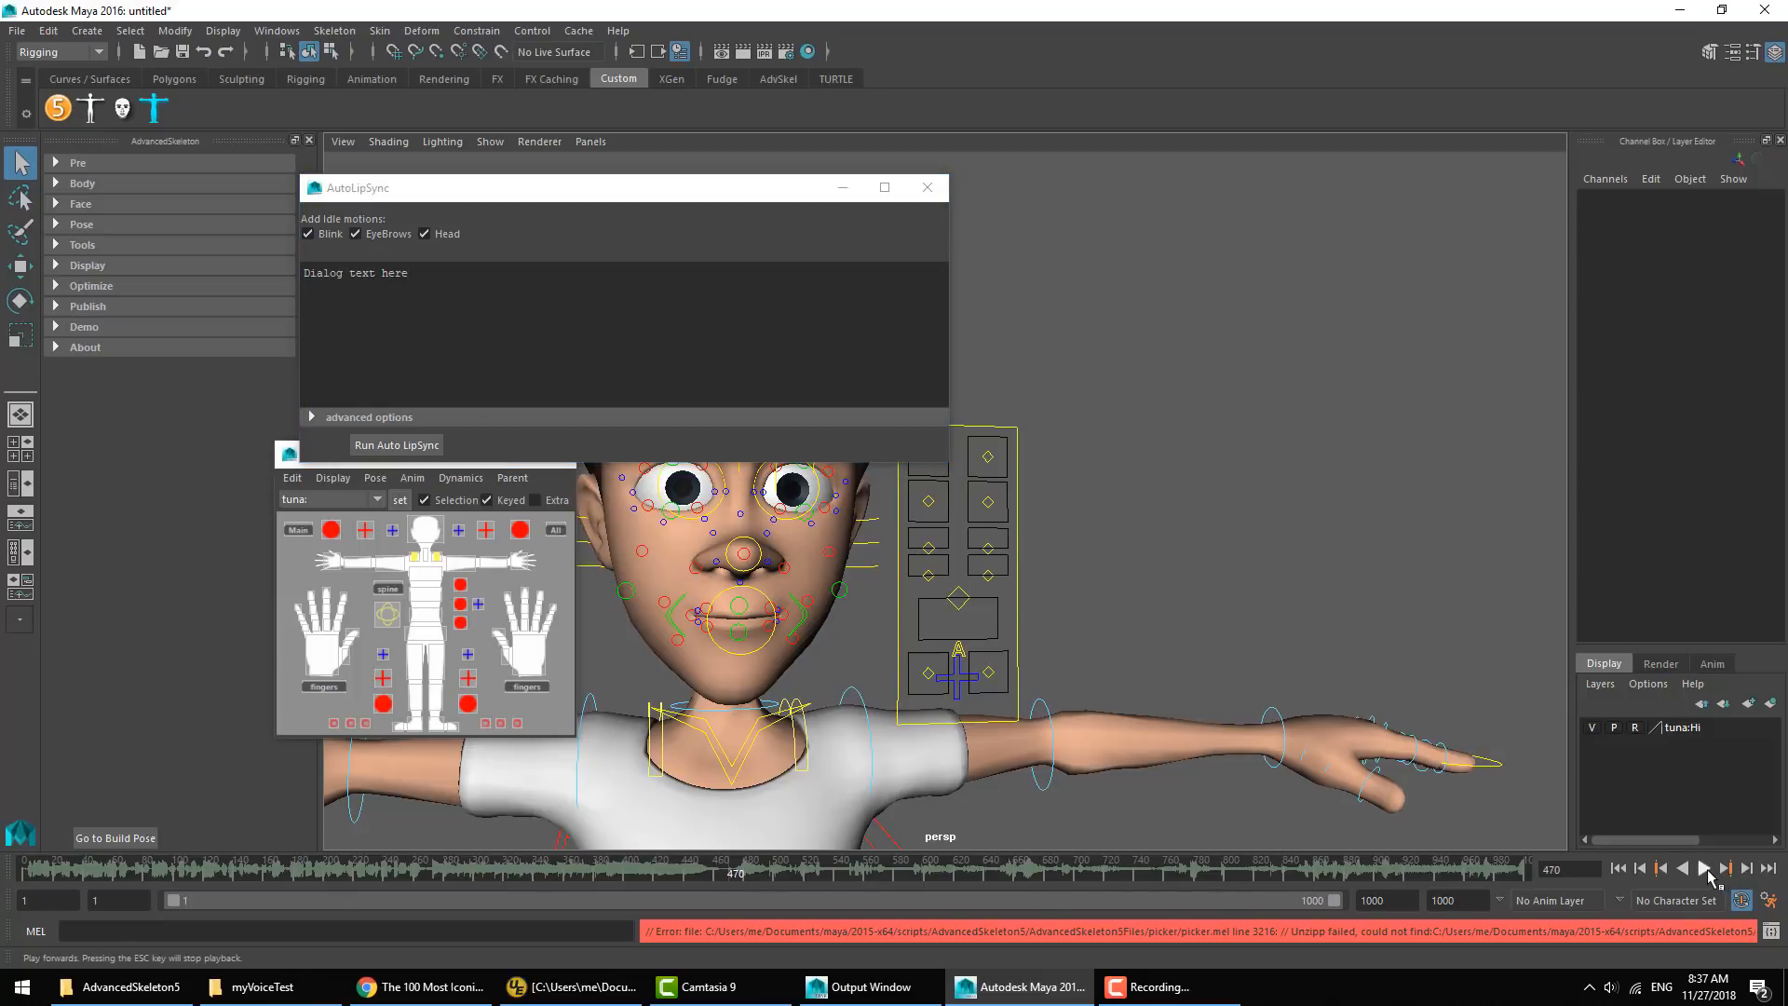
pyautogui.click(1704, 868)
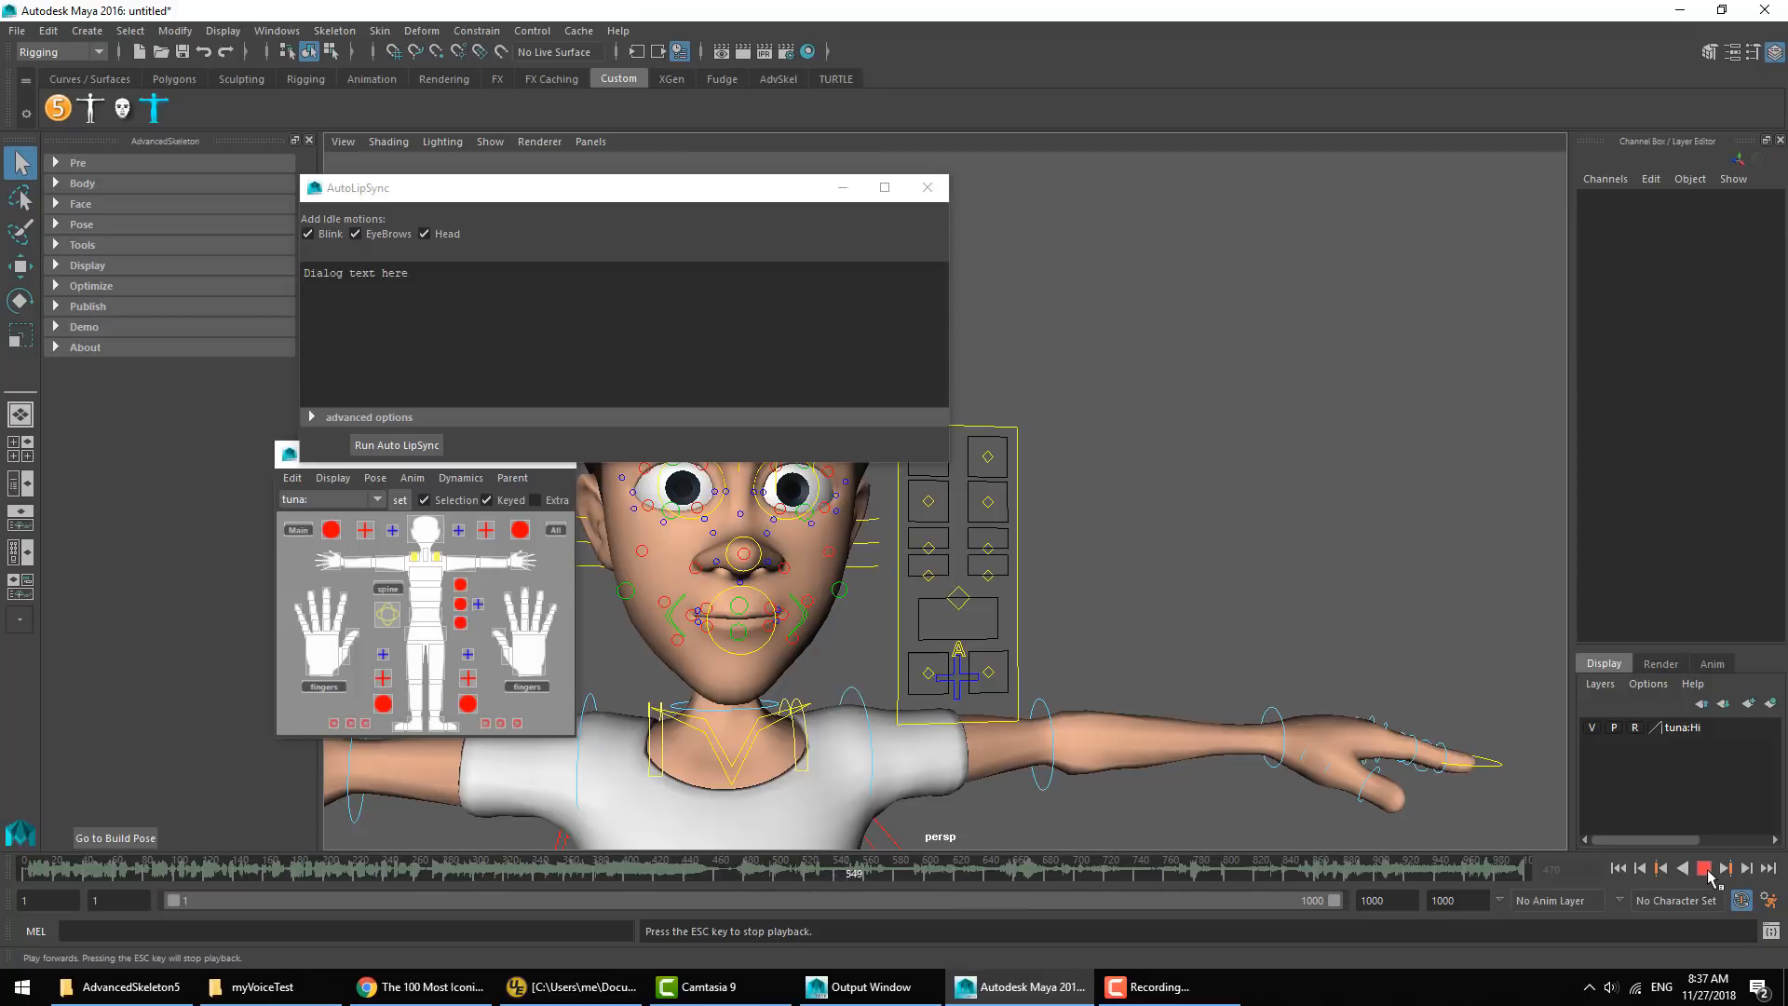
pyautogui.click(1704, 868)
pyautogui.click(569, 333)
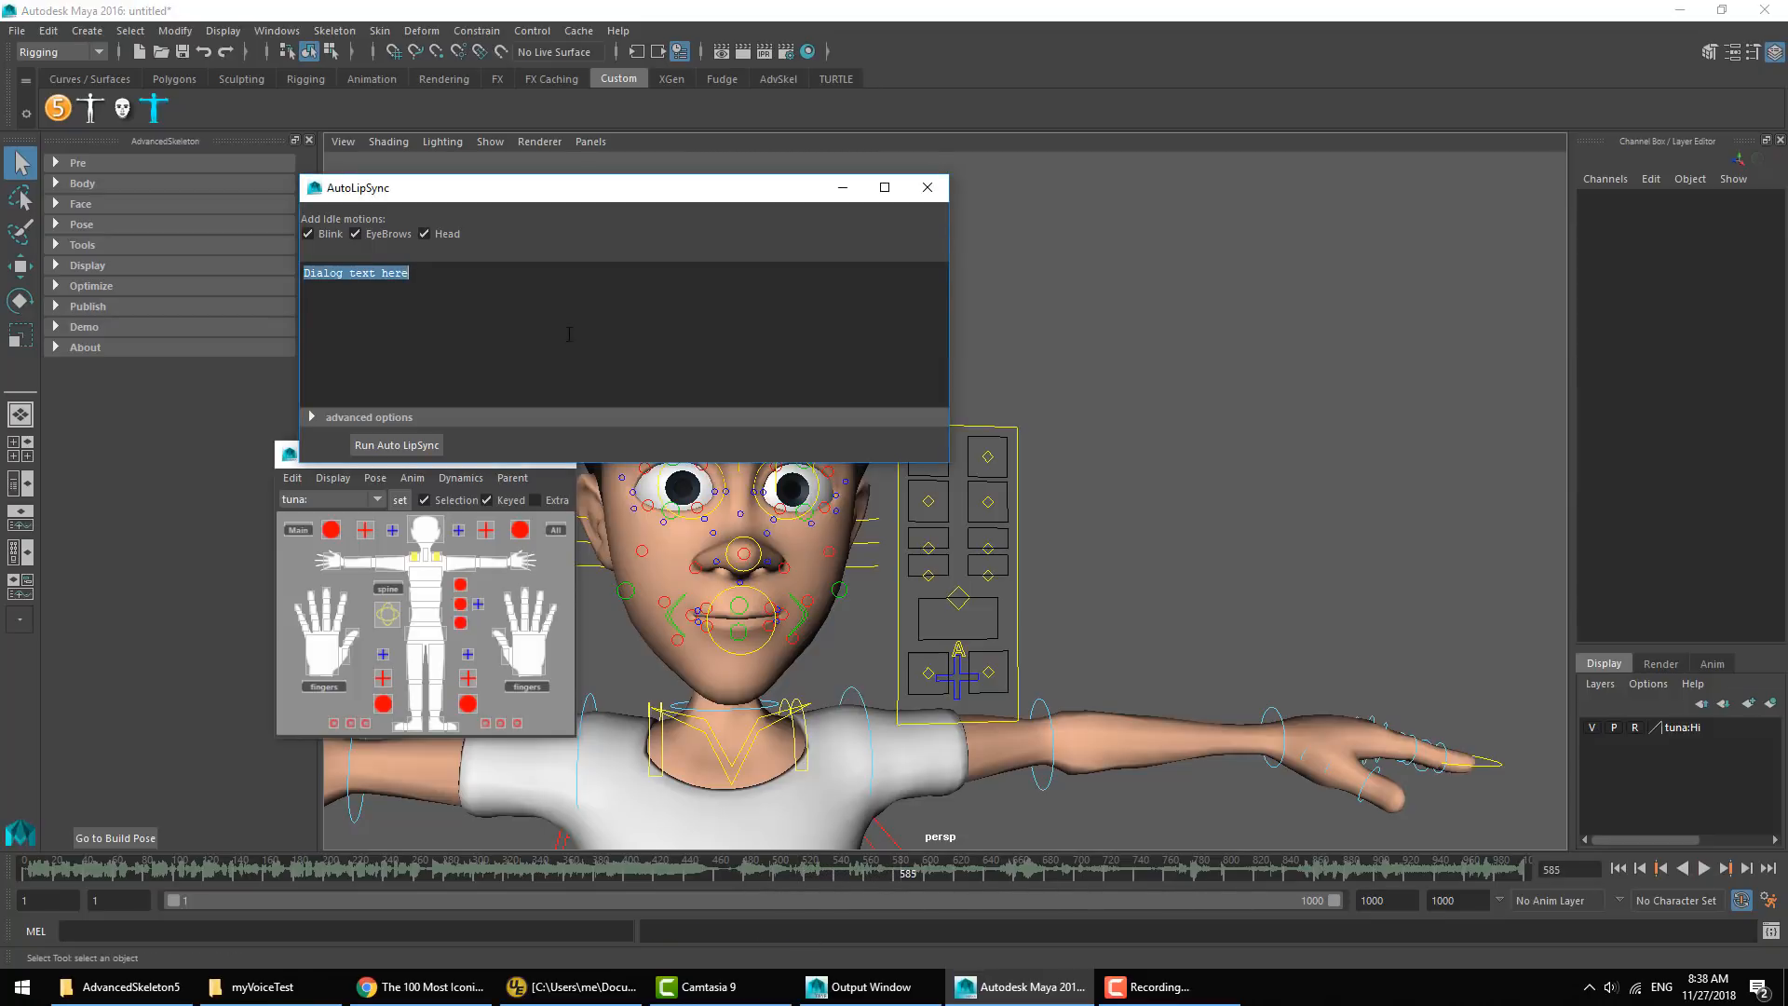
pyautogui.write('The greatest trick')
# Switch to Chrome, view the movie-lines video page, and examine the Watson Speech to Text demo's audio transcription options in a new tab
pyautogui.click(424, 986)
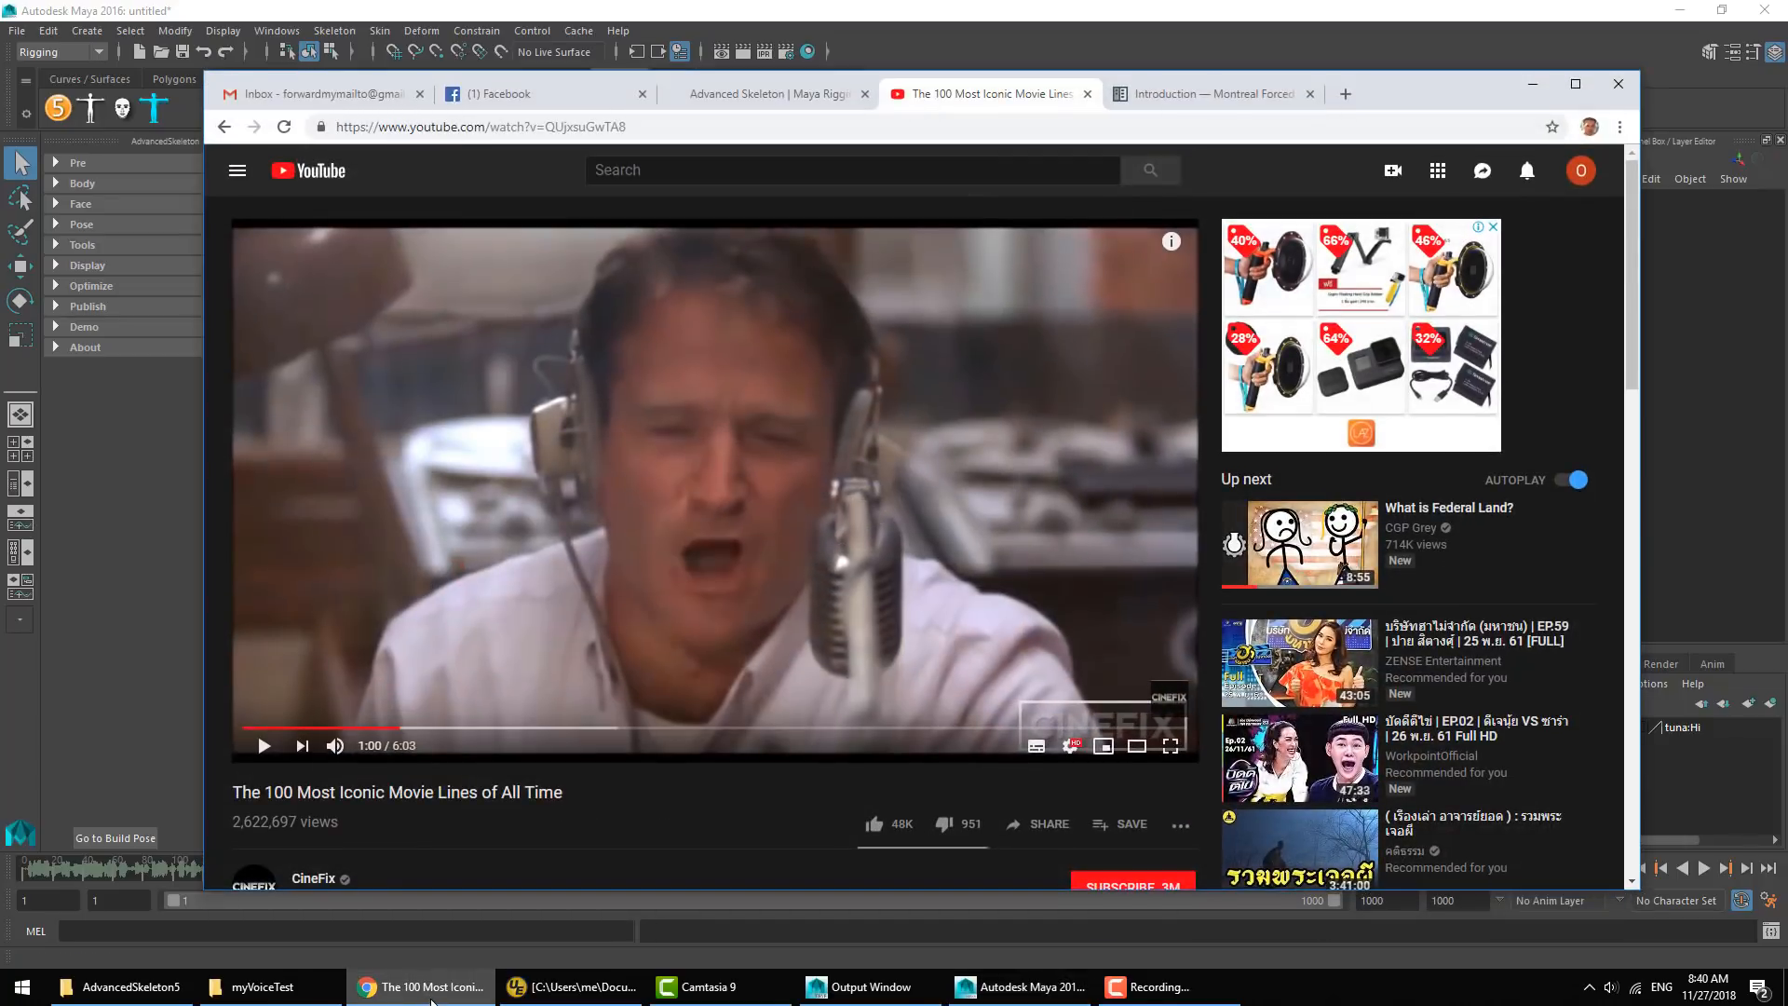
pyautogui.click(431, 994)
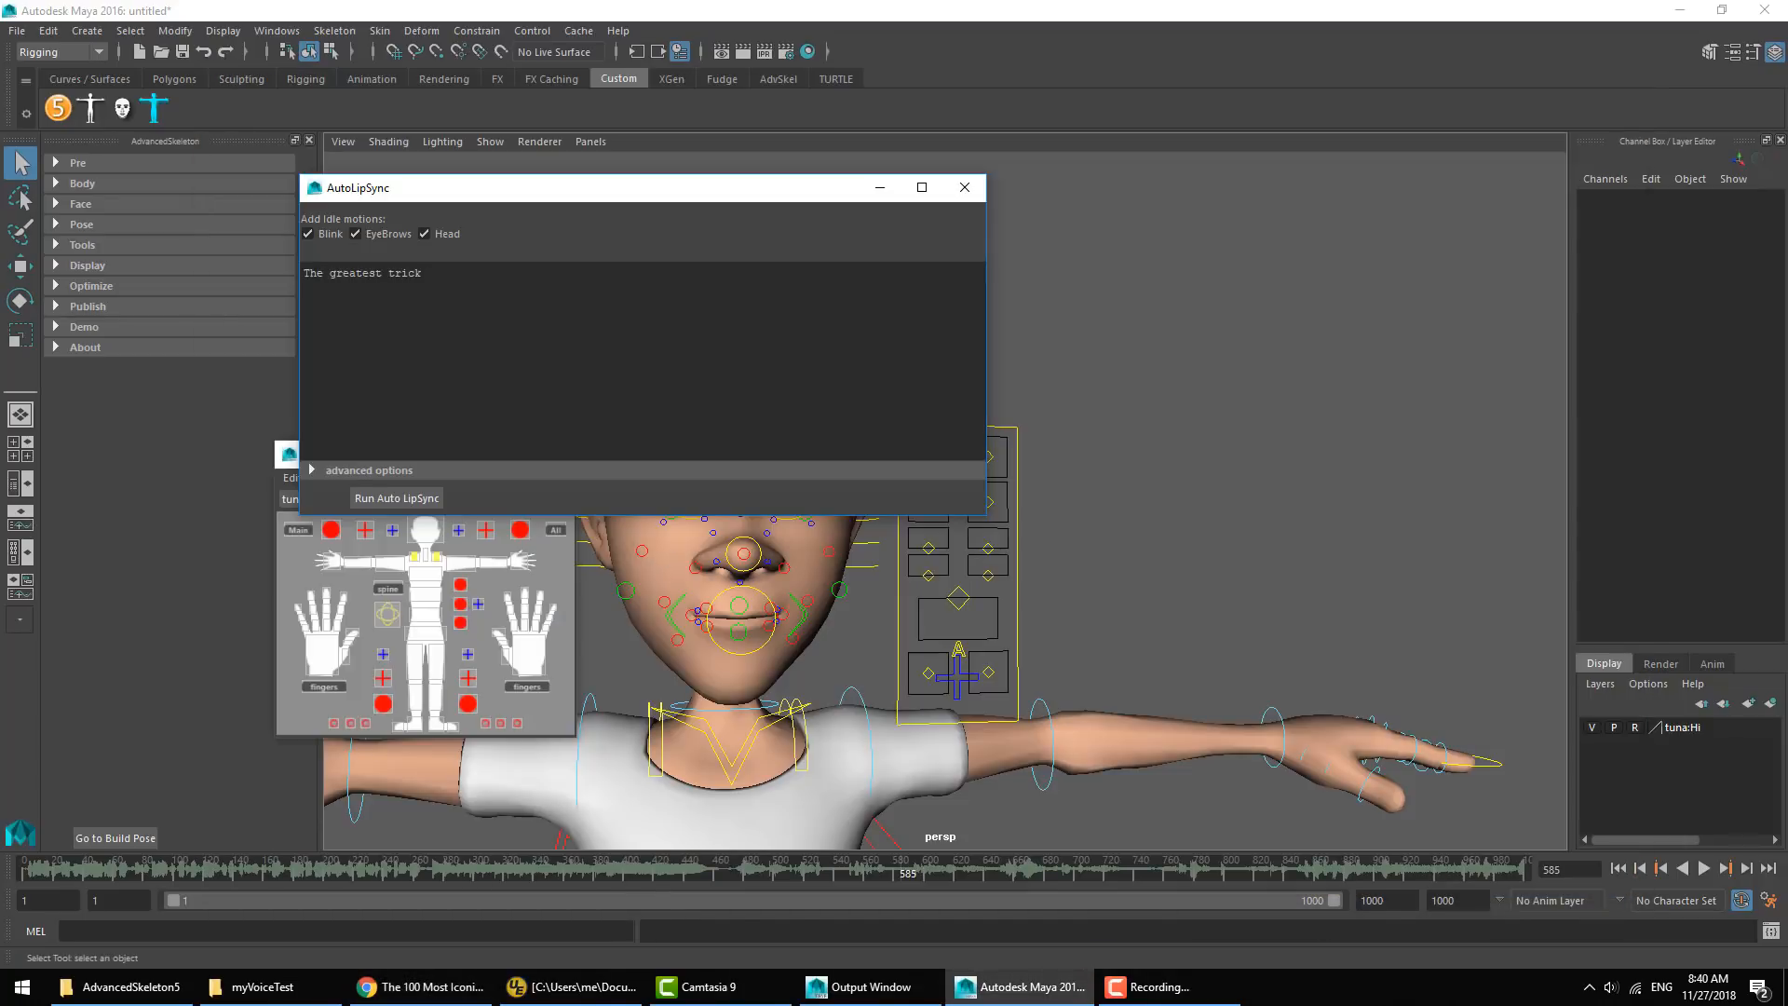
pyautogui.hotkey('alt', 'Tab')
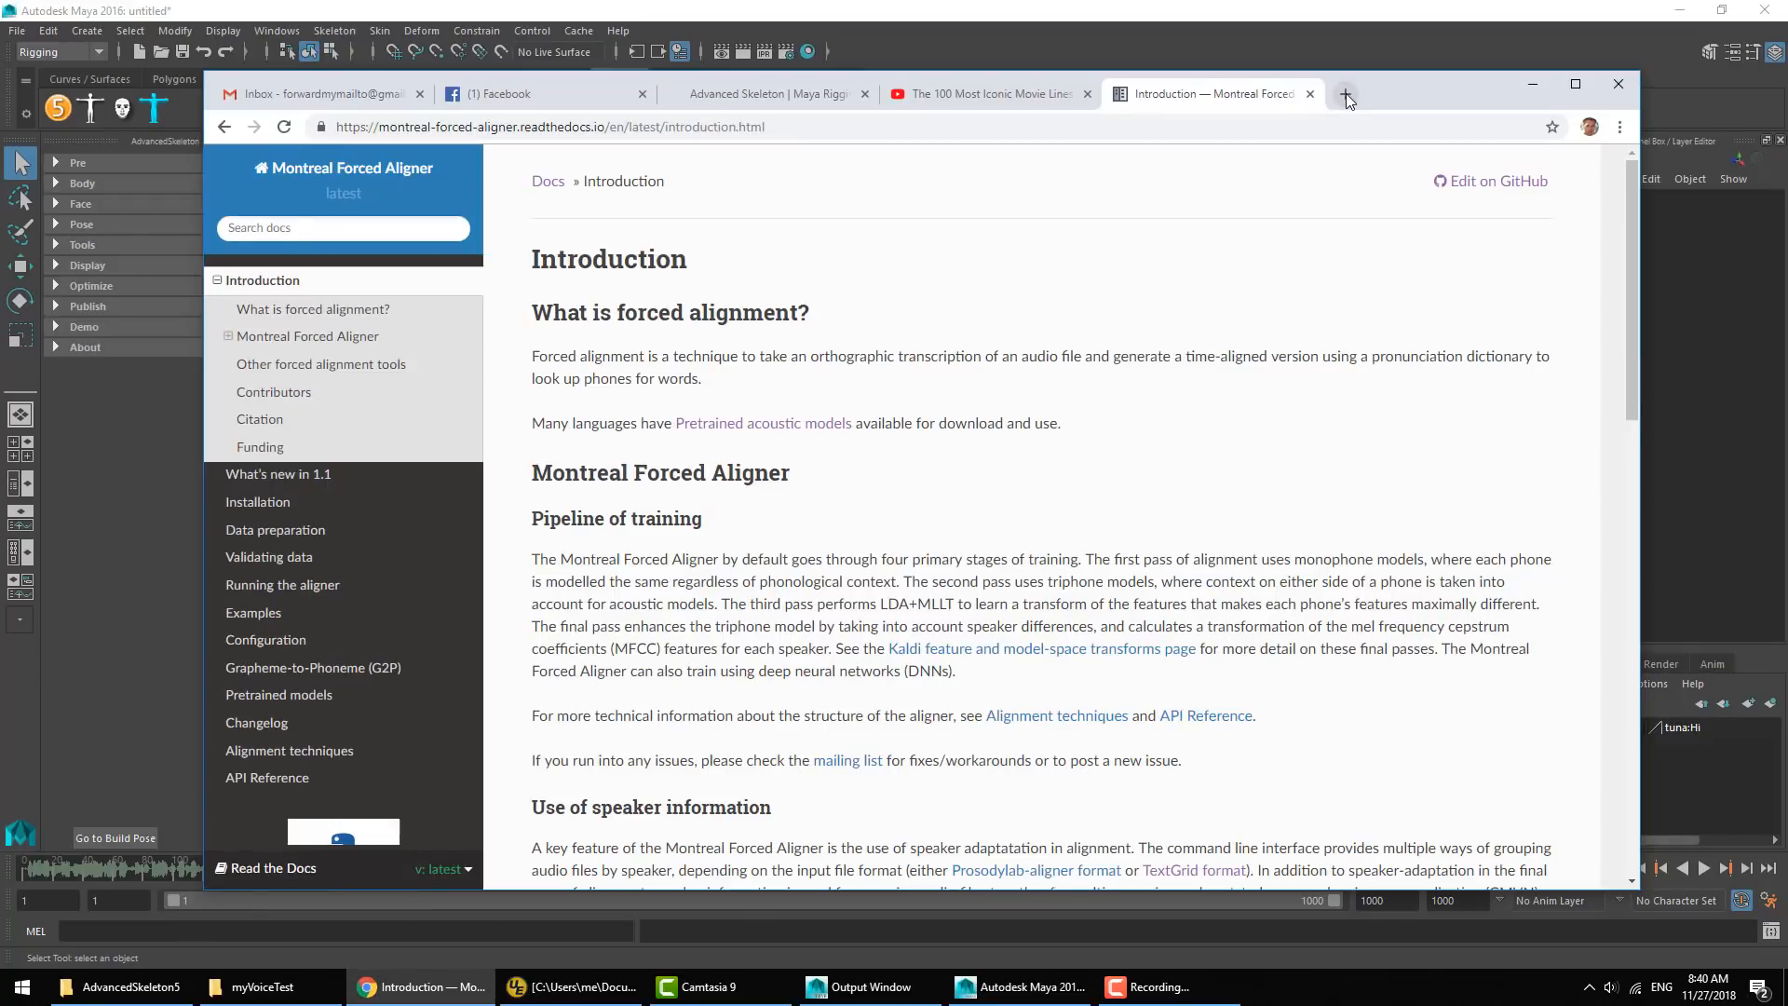
pyautogui.click(1346, 95)
pyautogui.write('i')
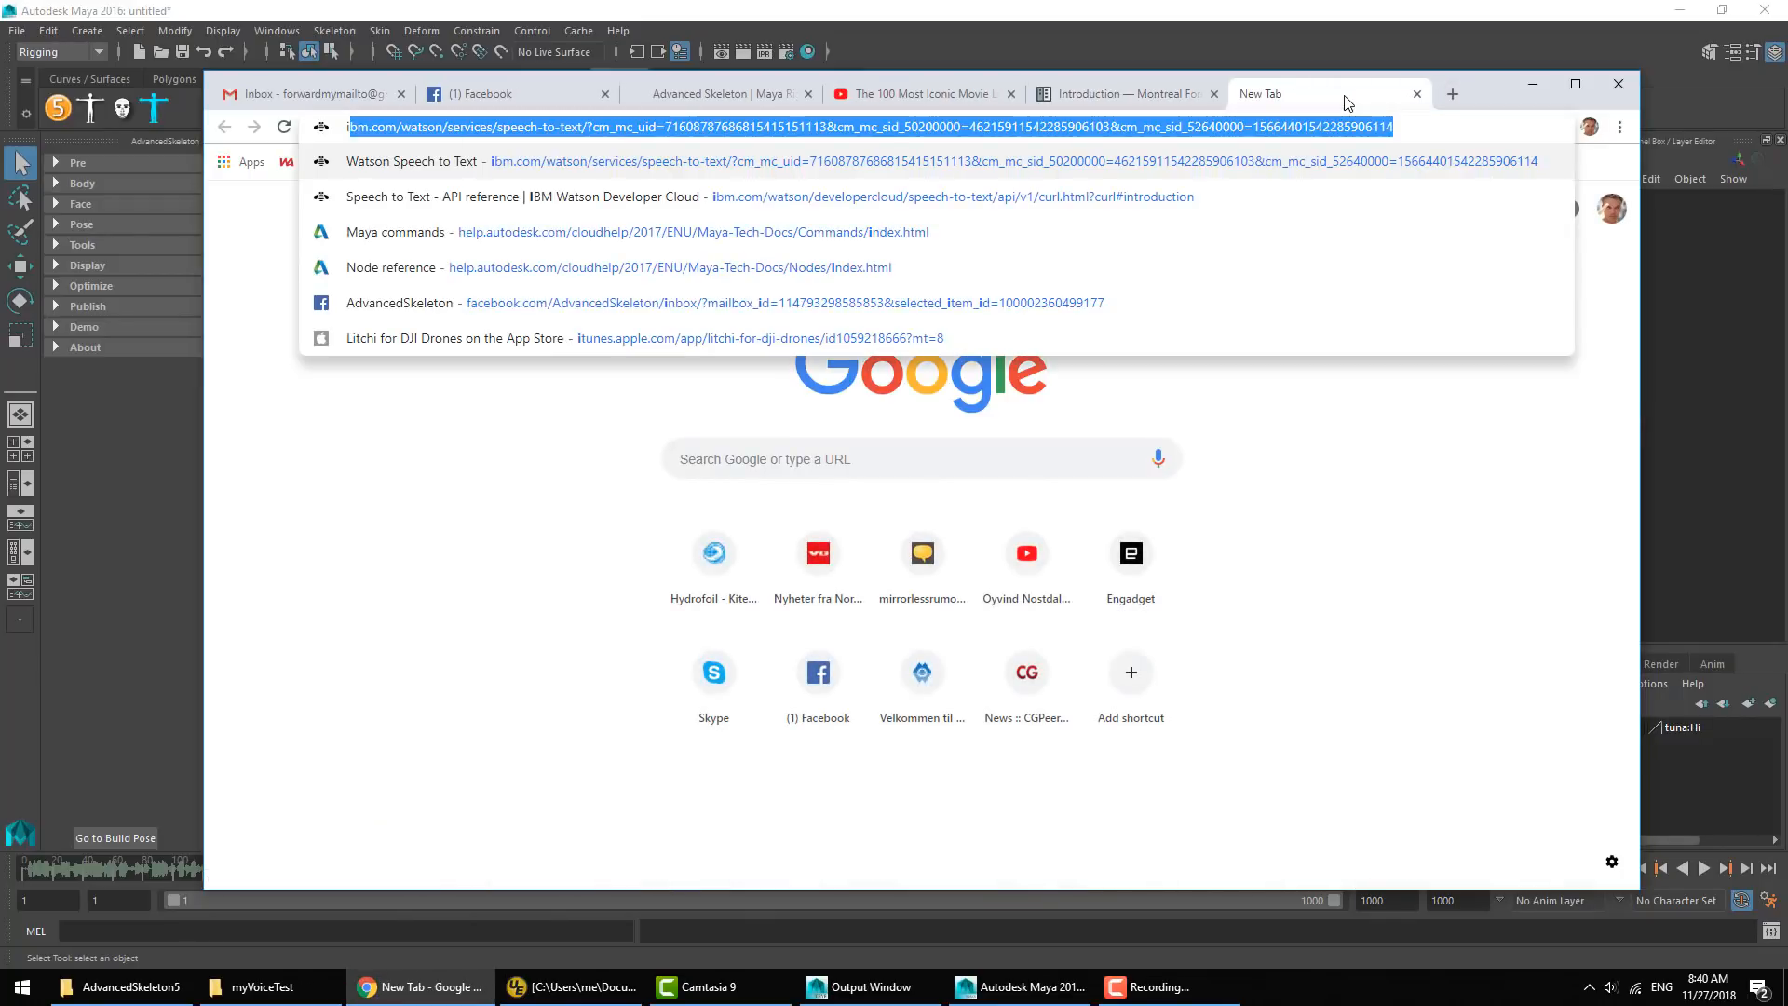
pyautogui.press('Return')
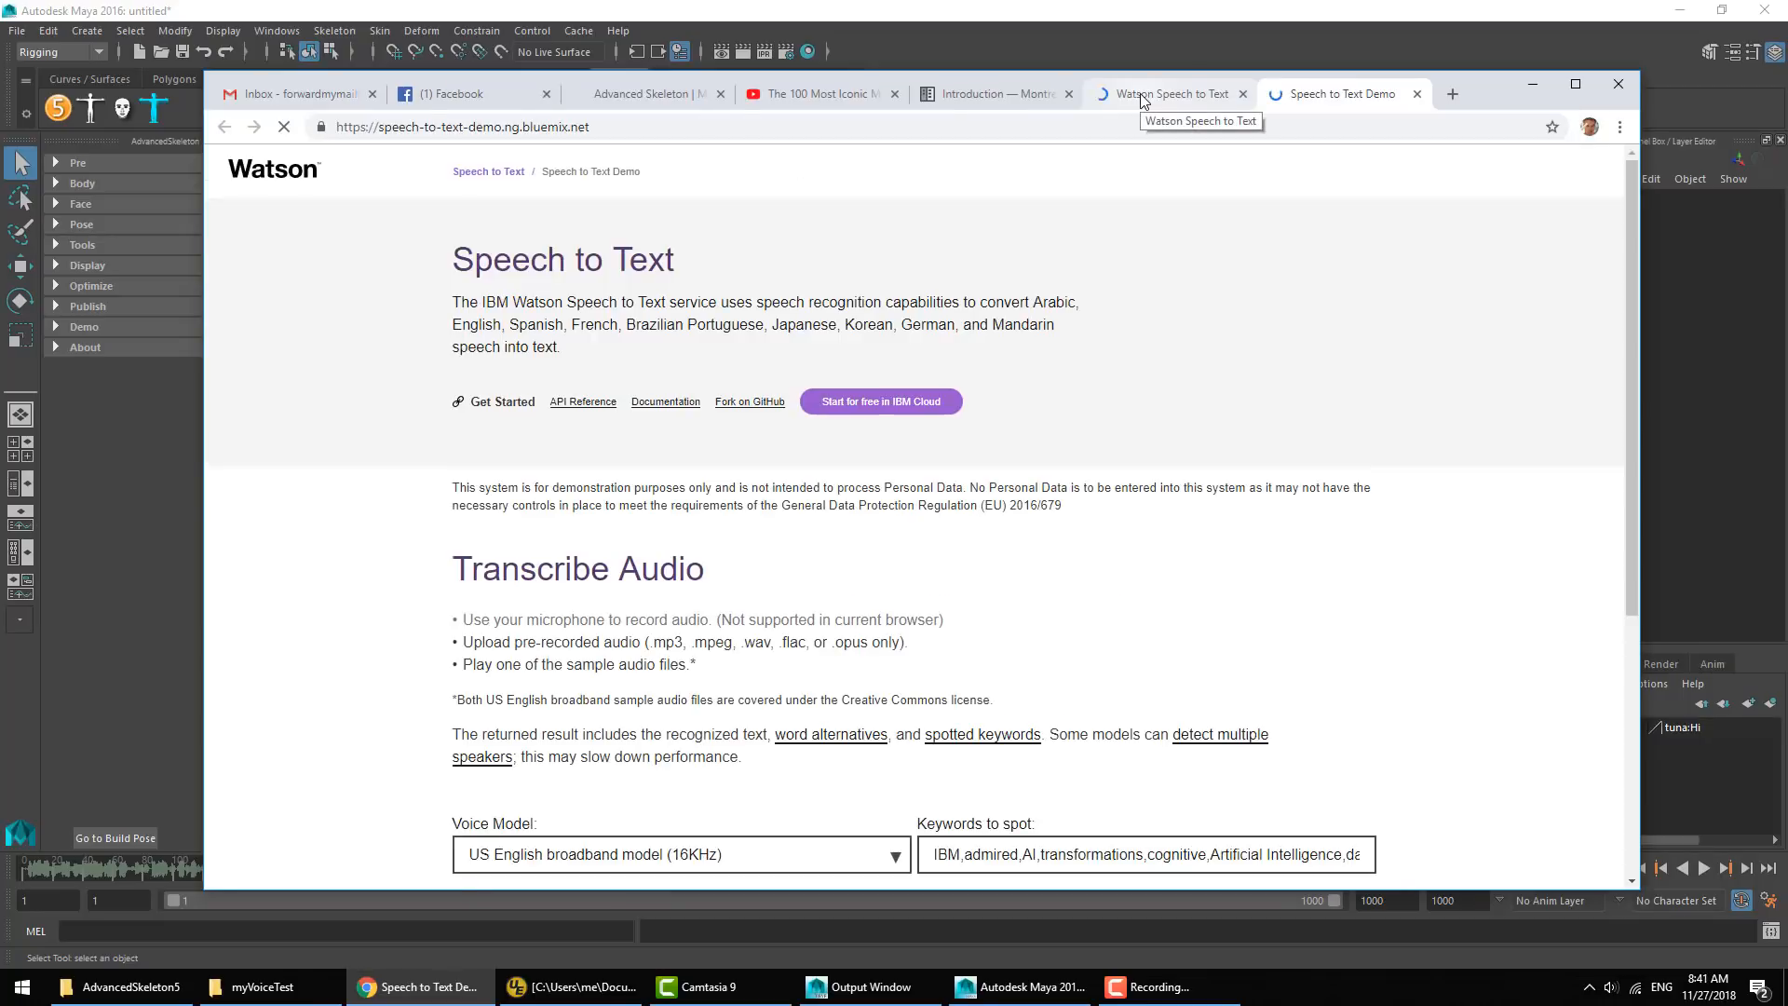
pyautogui.scroll(-5, 906, 622)
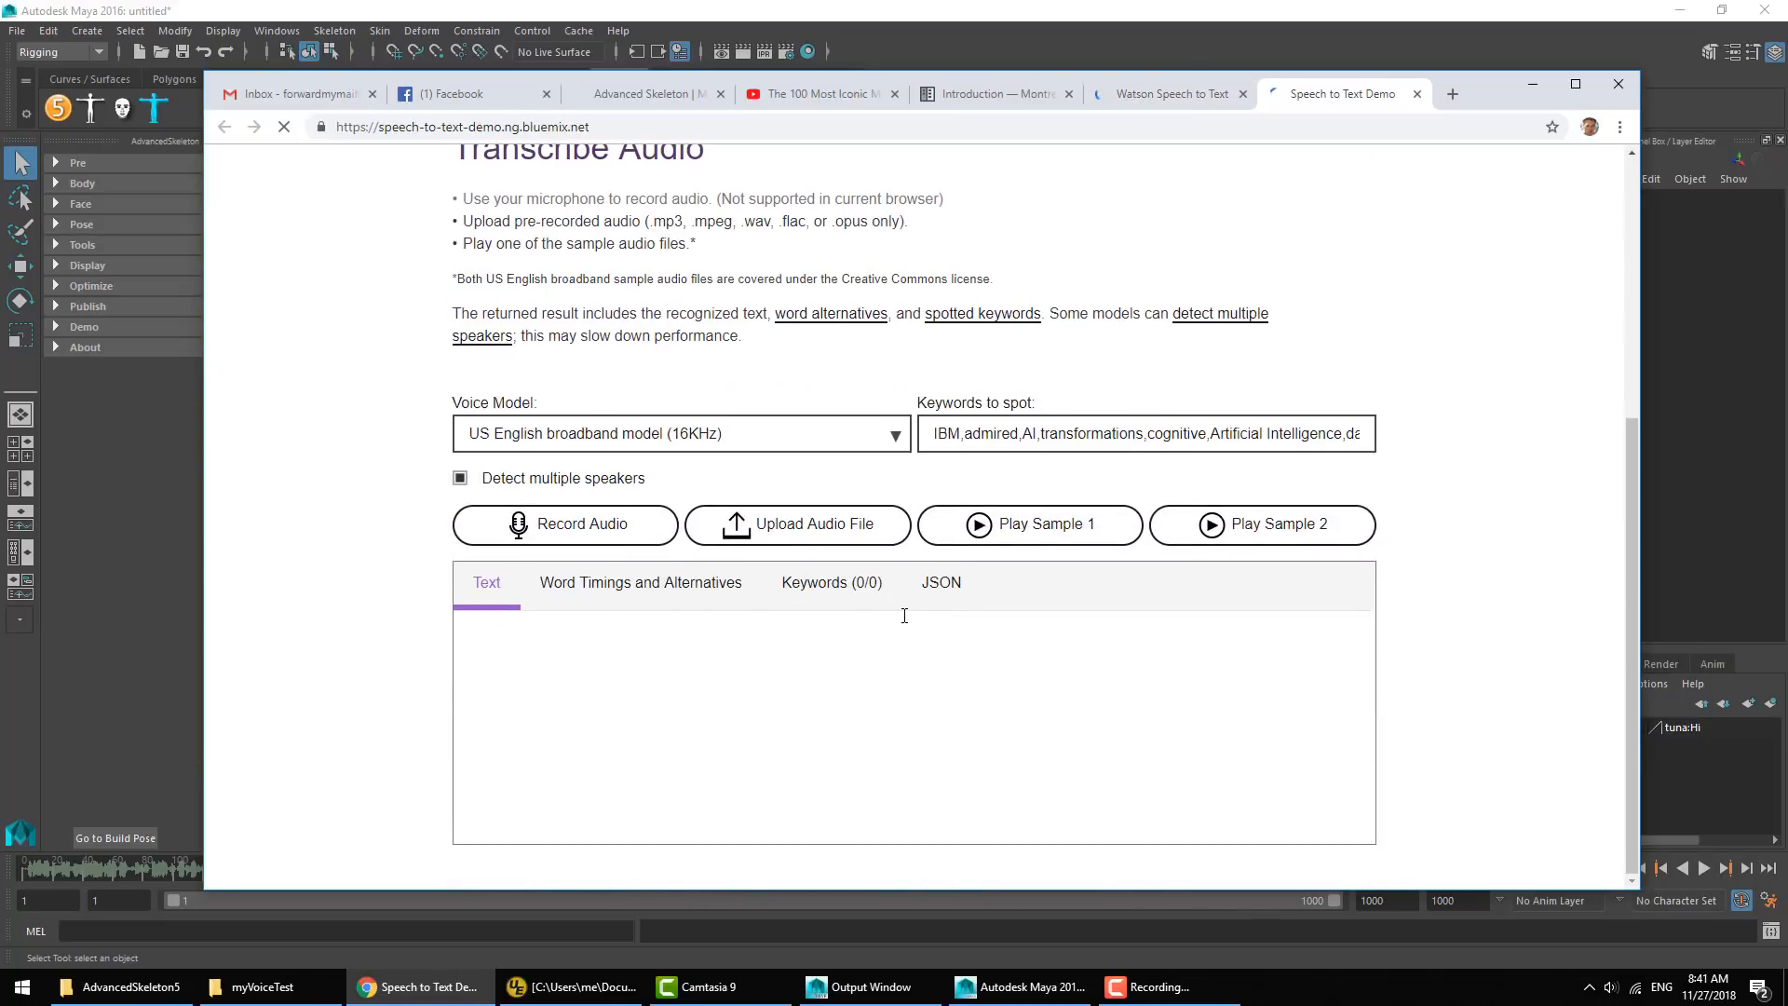
pyautogui.scroll(3, 906, 622)
pyautogui.scroll(1, 906, 622)
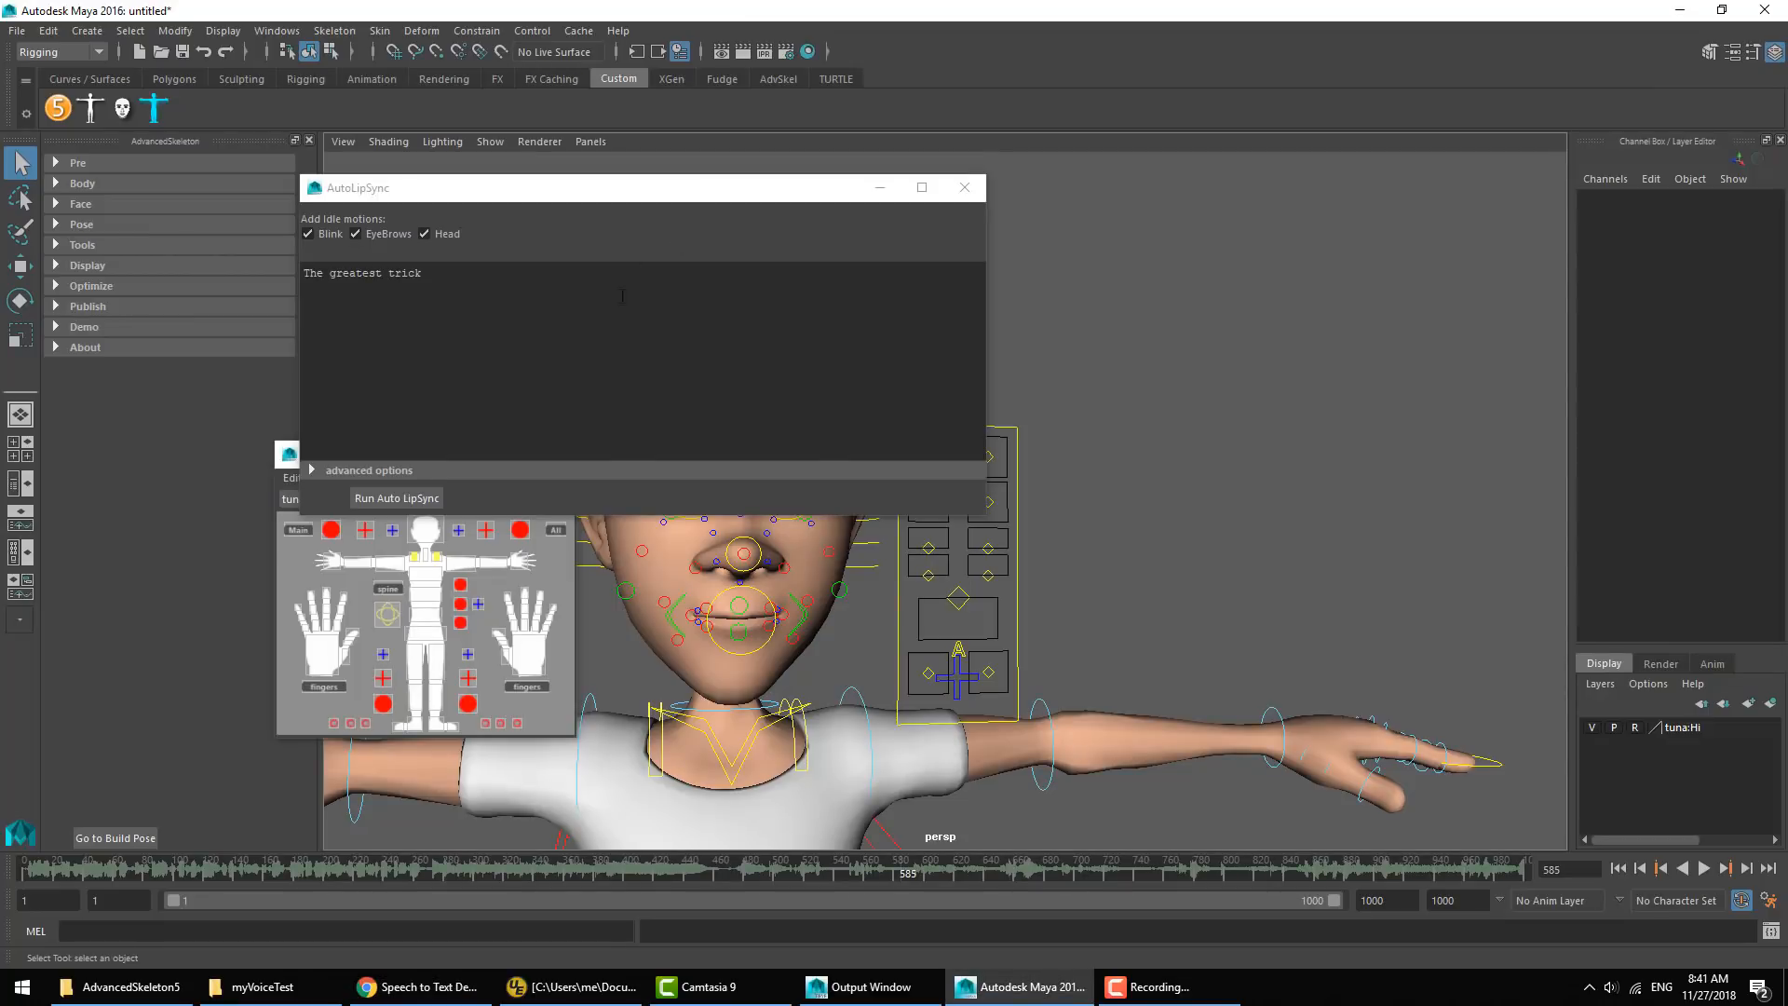
# Back in Maya, paste the full movie-lines transcript as the dialog text, scrub the audio from frame 474, and run Auto LipSync
pyautogui.hotkey('ctrl', 'v')
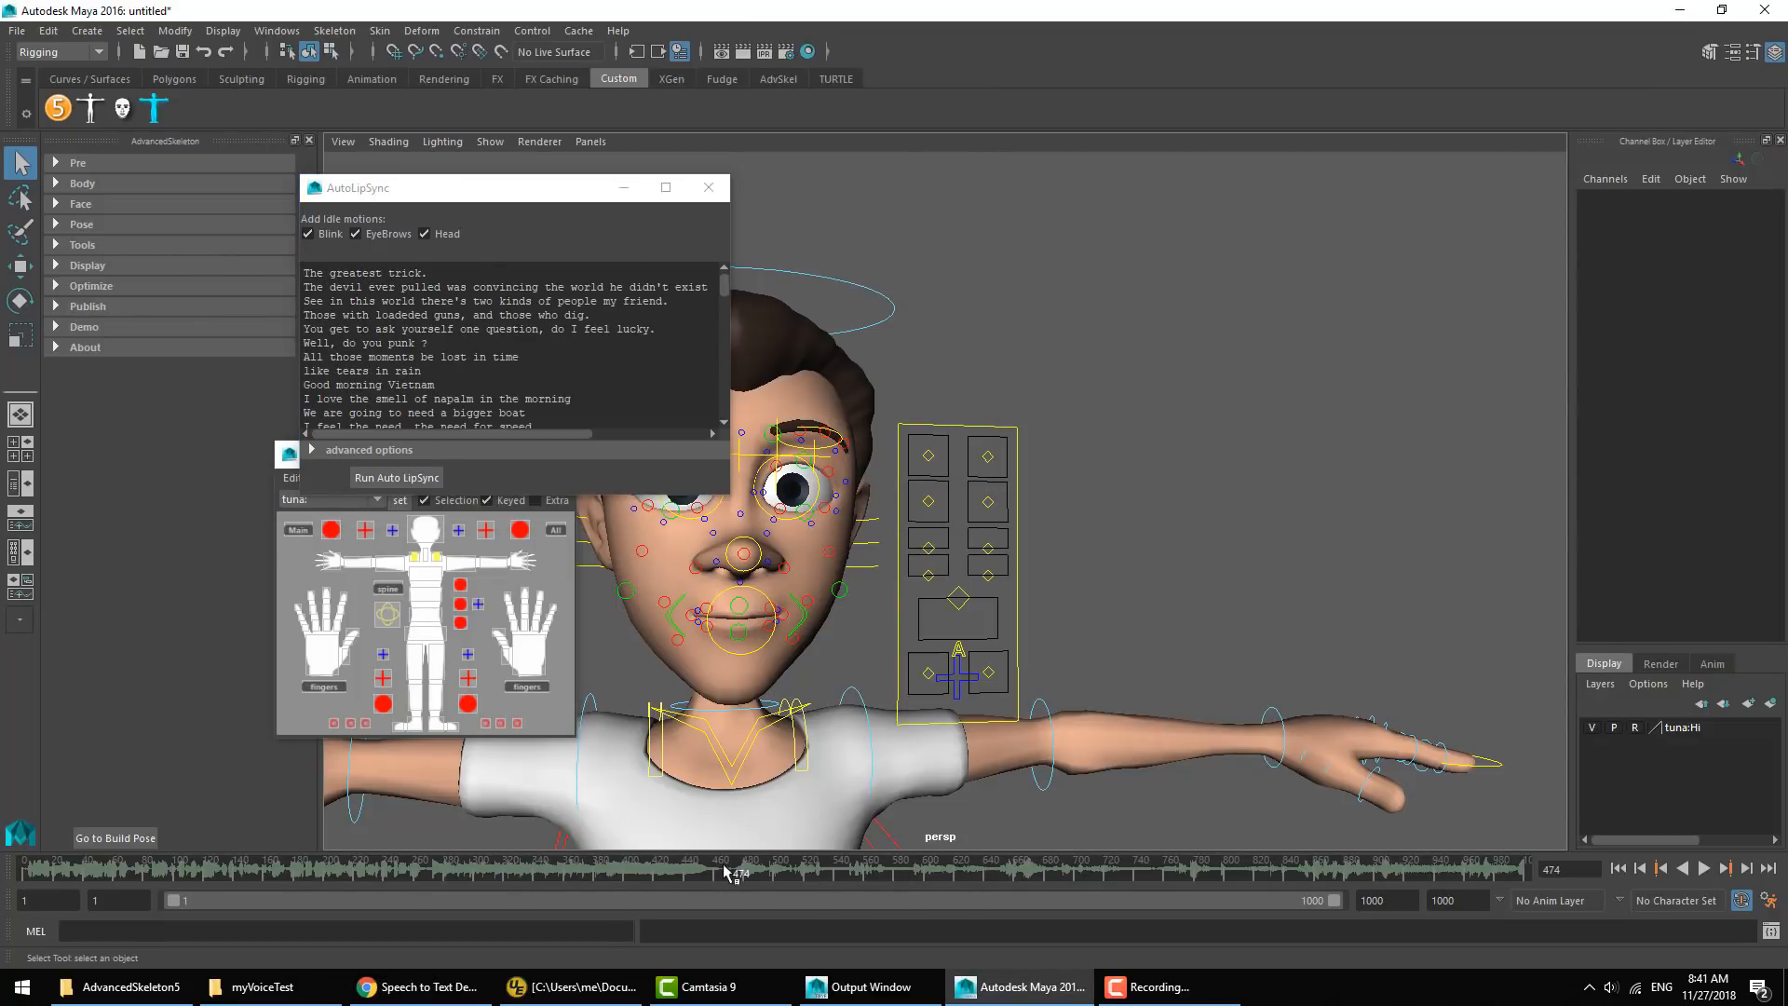
pyautogui.moveTo(730, 876); pyautogui.dragTo(1151, 883)
pyautogui.click(402, 479)
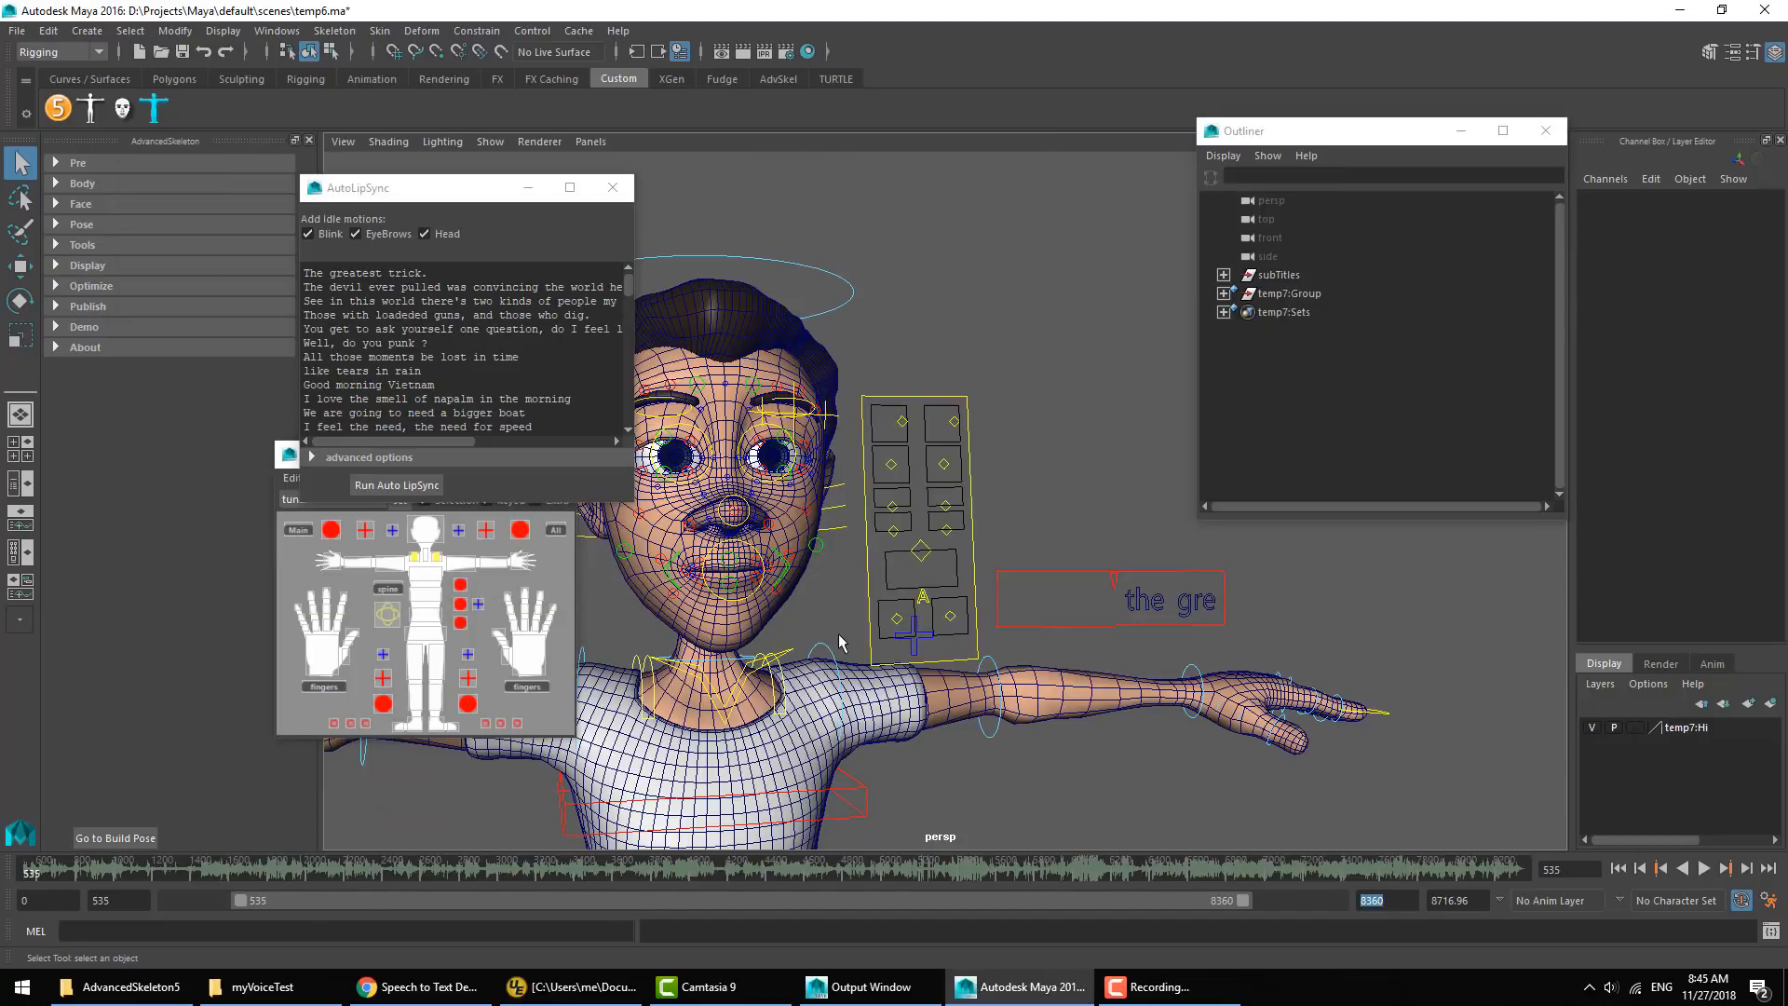
# Review the generated lip-sync with its subtitles, playing the animation from frame 4069
pyautogui.moveTo(12, 857)
pyautogui.mouseDown()
pyautogui.moveTo(60, 868)
pyautogui.moveTo(22, 867)
pyautogui.mouseUp()
pyautogui.click(1105, 643)
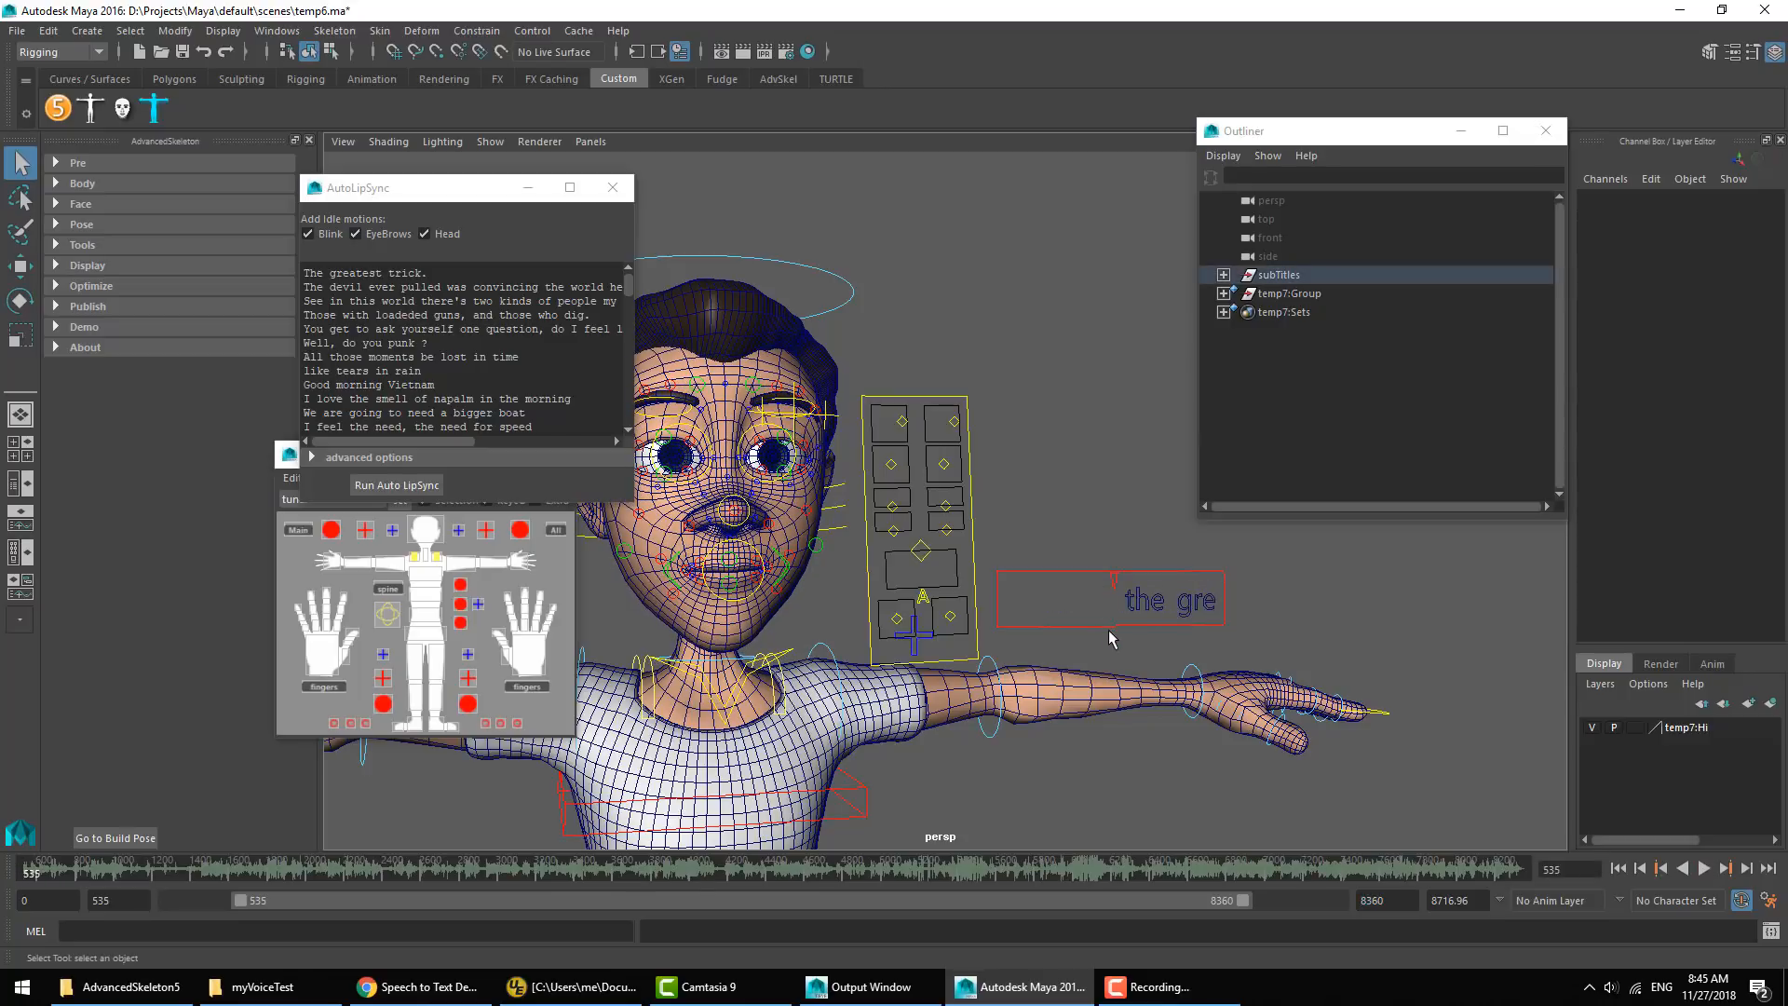
pyautogui.click(1074, 460)
pyautogui.click(1083, 643)
pyautogui.click(1085, 643)
pyautogui.click(718, 871)
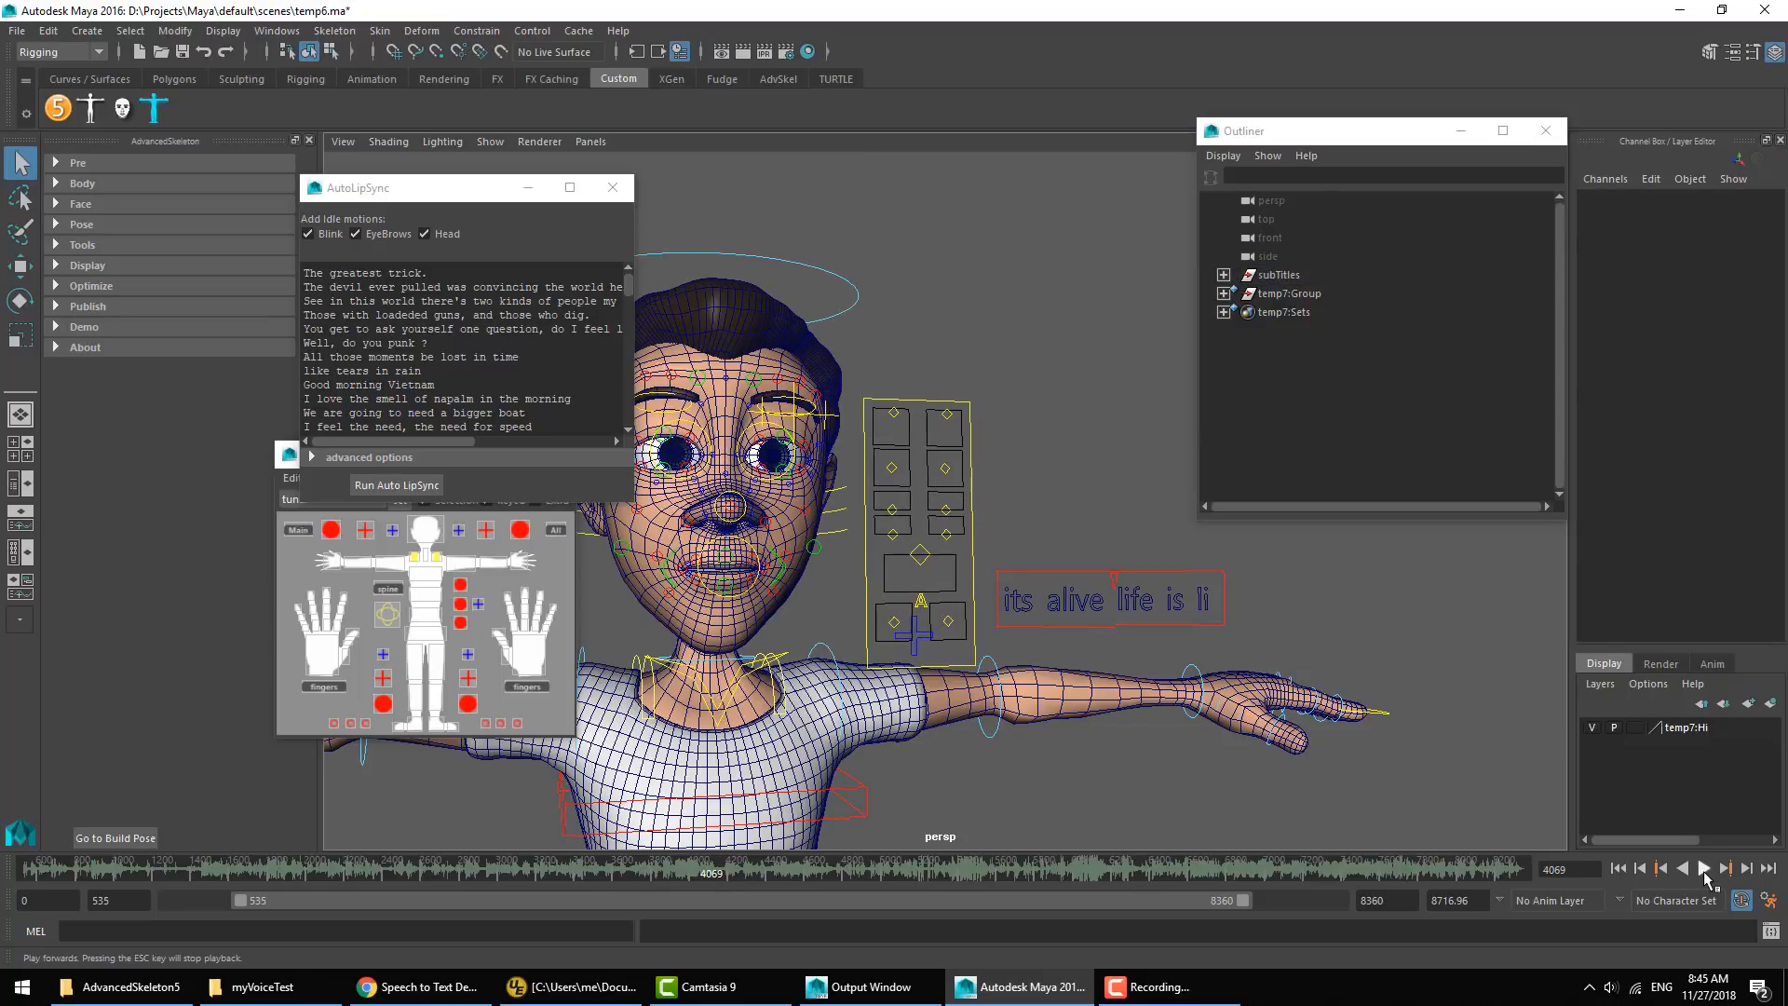
pyautogui.click(1704, 869)
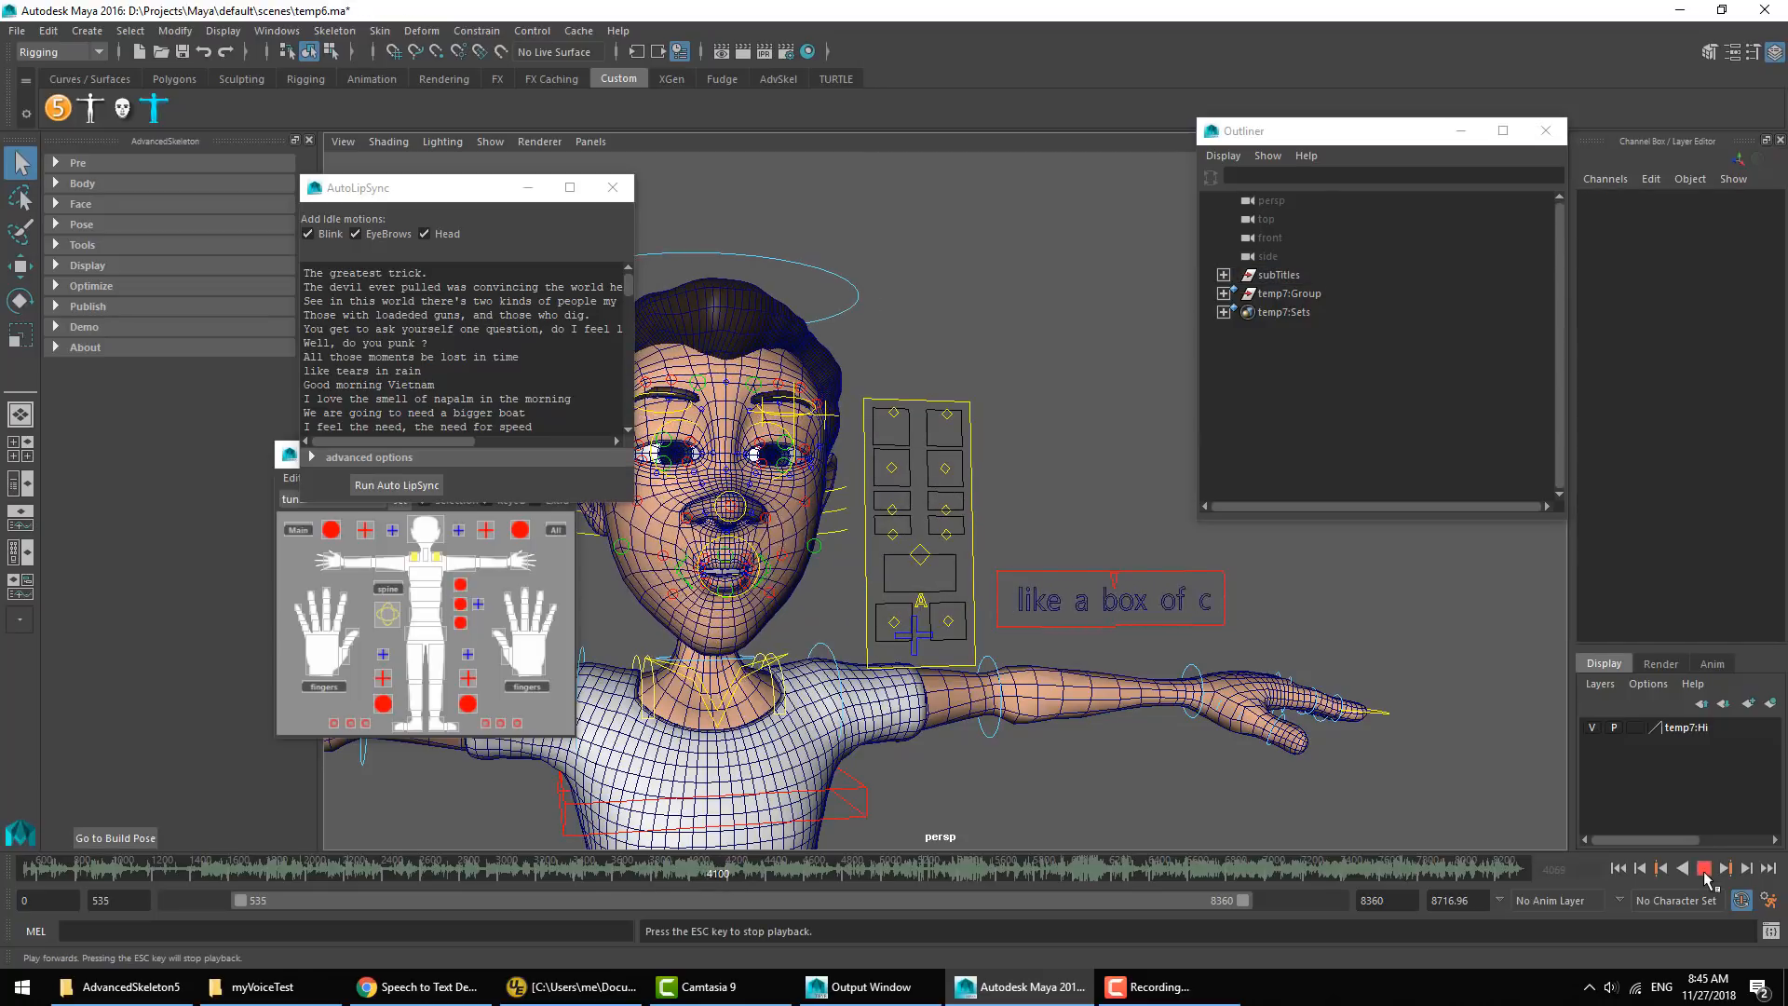
pyautogui.click(1704, 868)
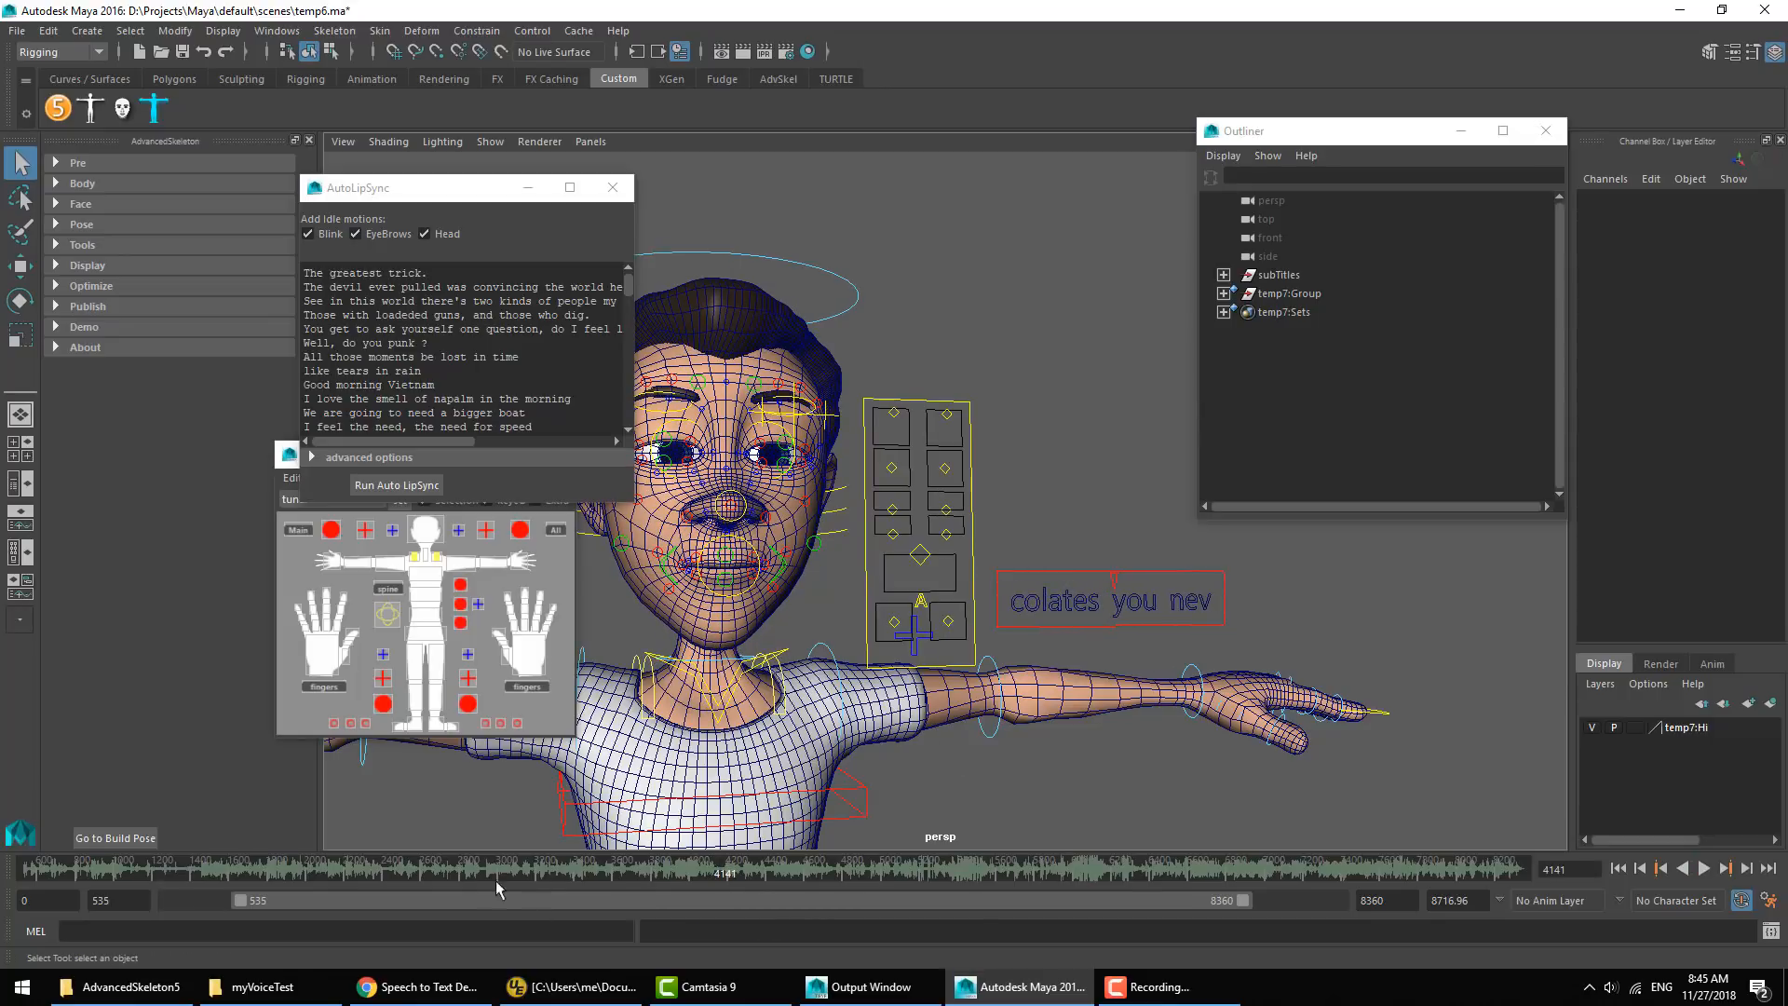
# Select the subtitle box, try moving its arrow points, and undo the move
pyautogui.click(1116, 587)
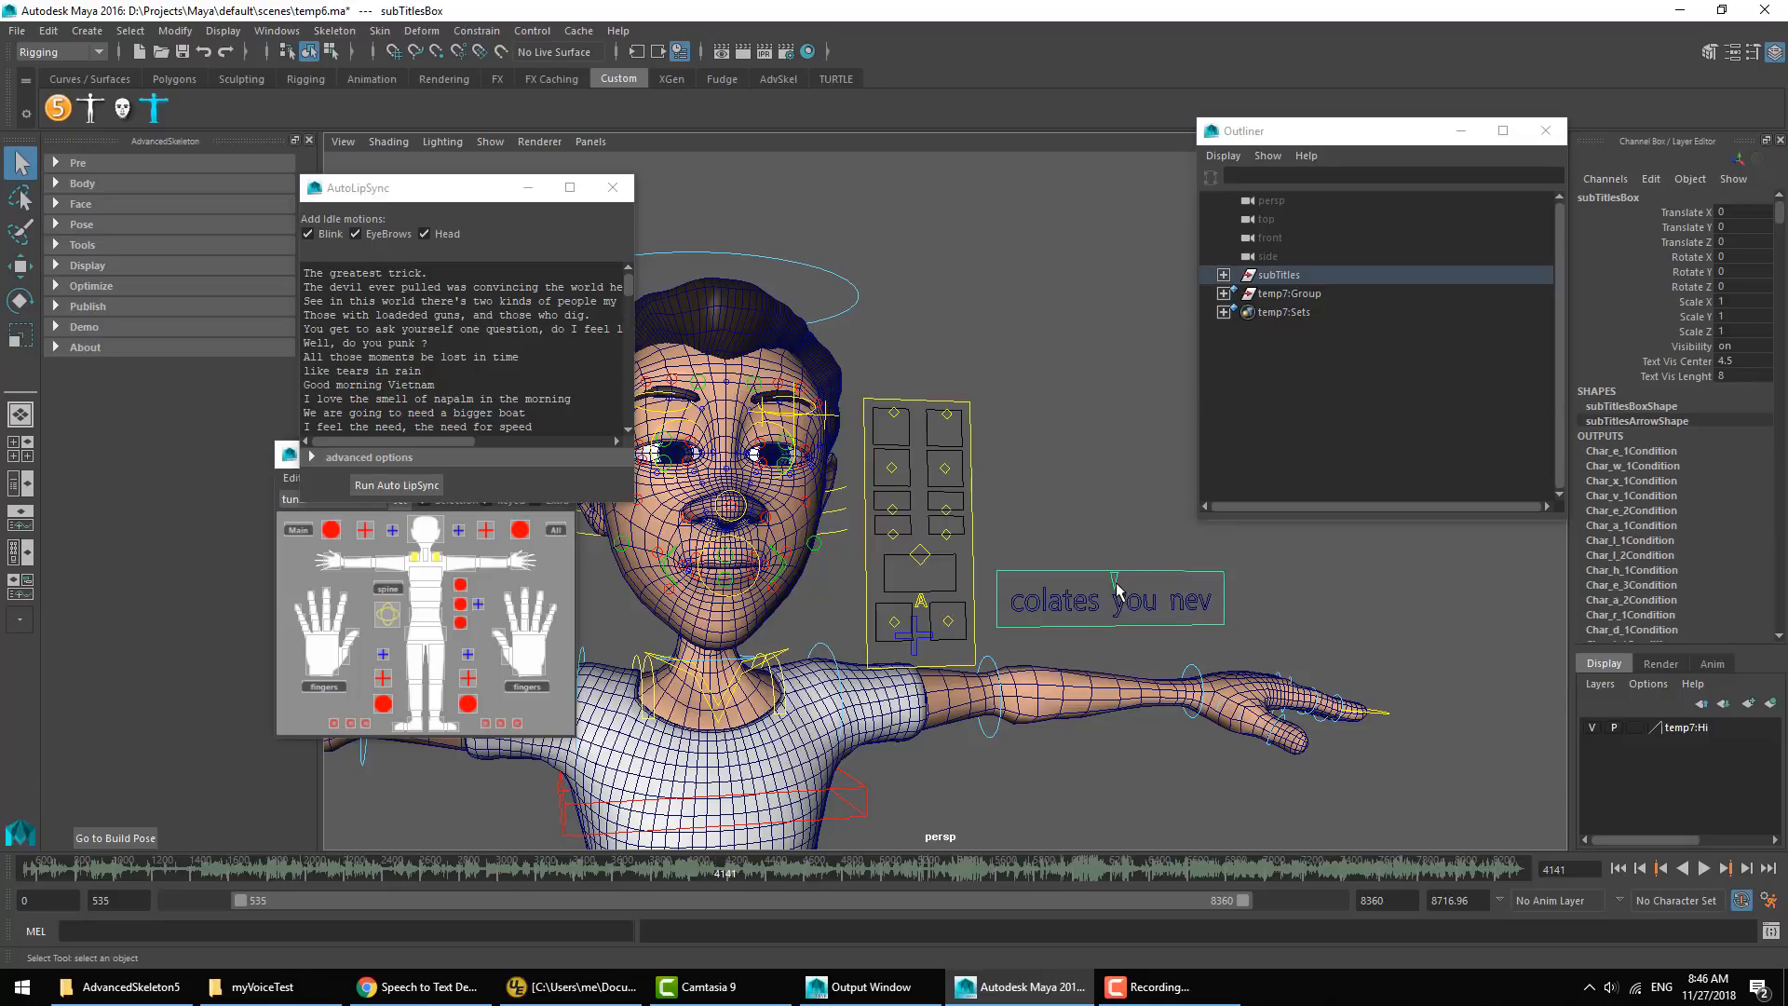
pyautogui.hotkey('ctrl', 'z')
pyautogui.press('w')
pyautogui.hotkey('ctrl', 'z')
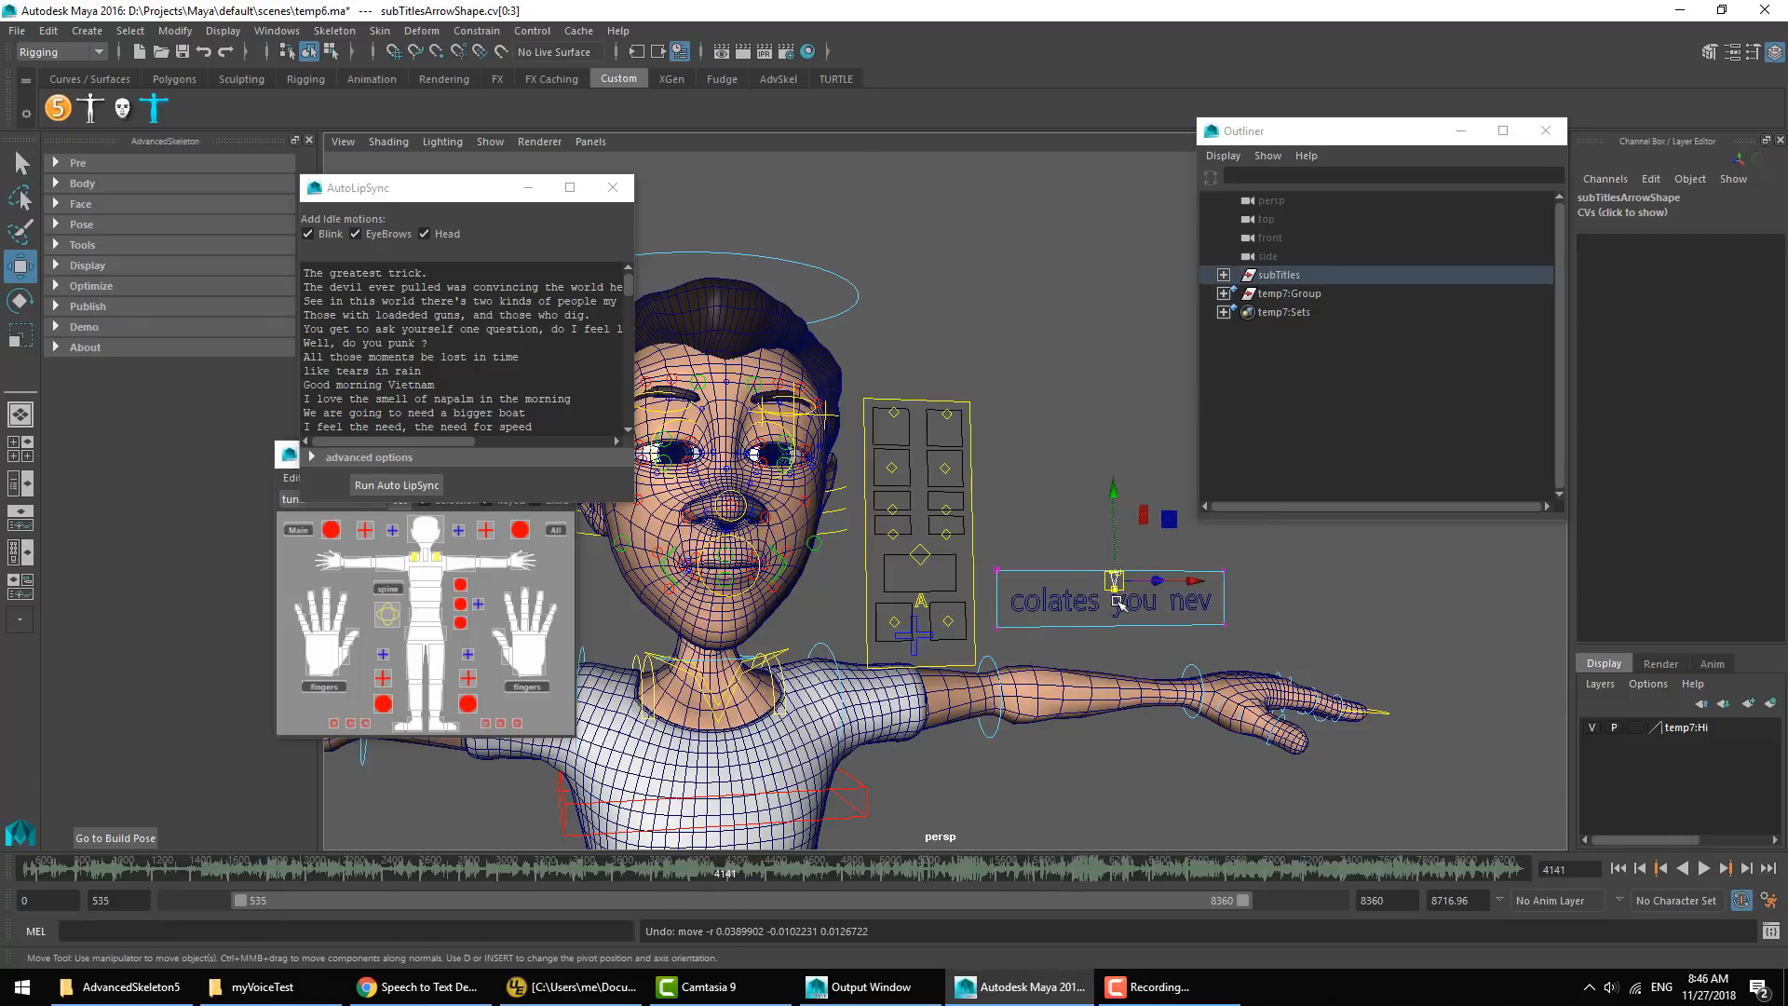
# Play the lip-synced animation onward from frame 4141 with the subtitle box deselected, and stop at frame 4494
pyautogui.click(1705, 869)
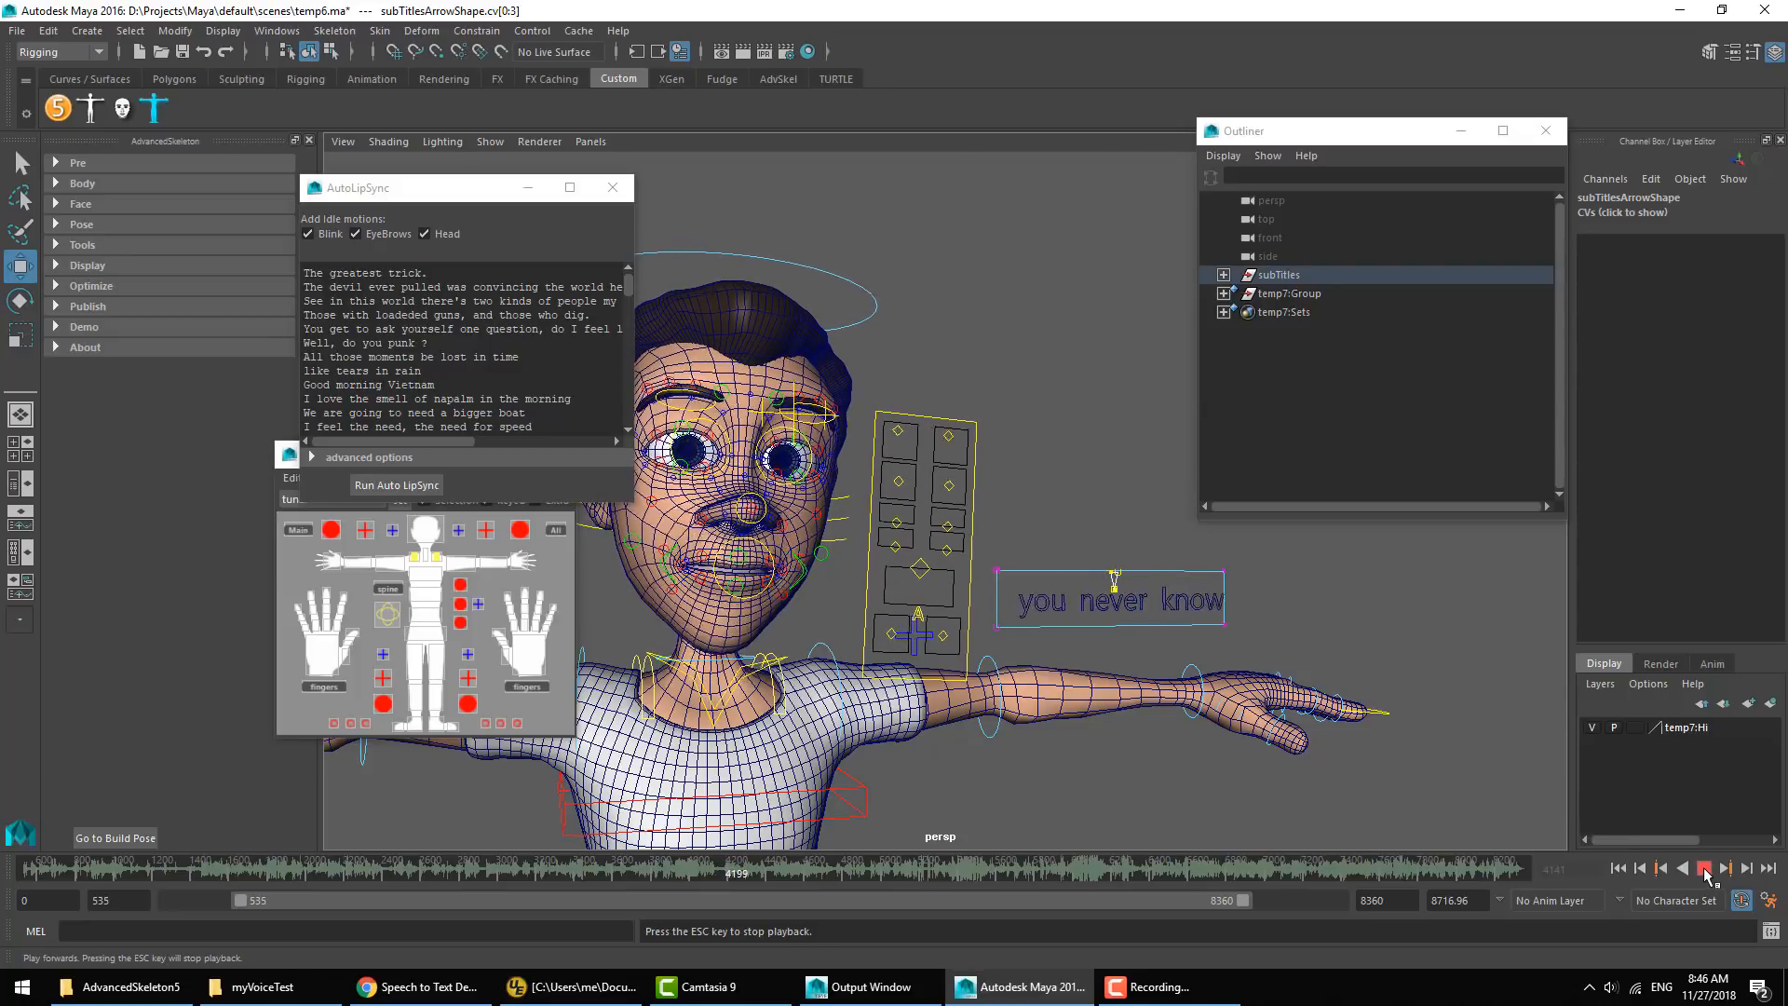
pyautogui.click(1076, 462)
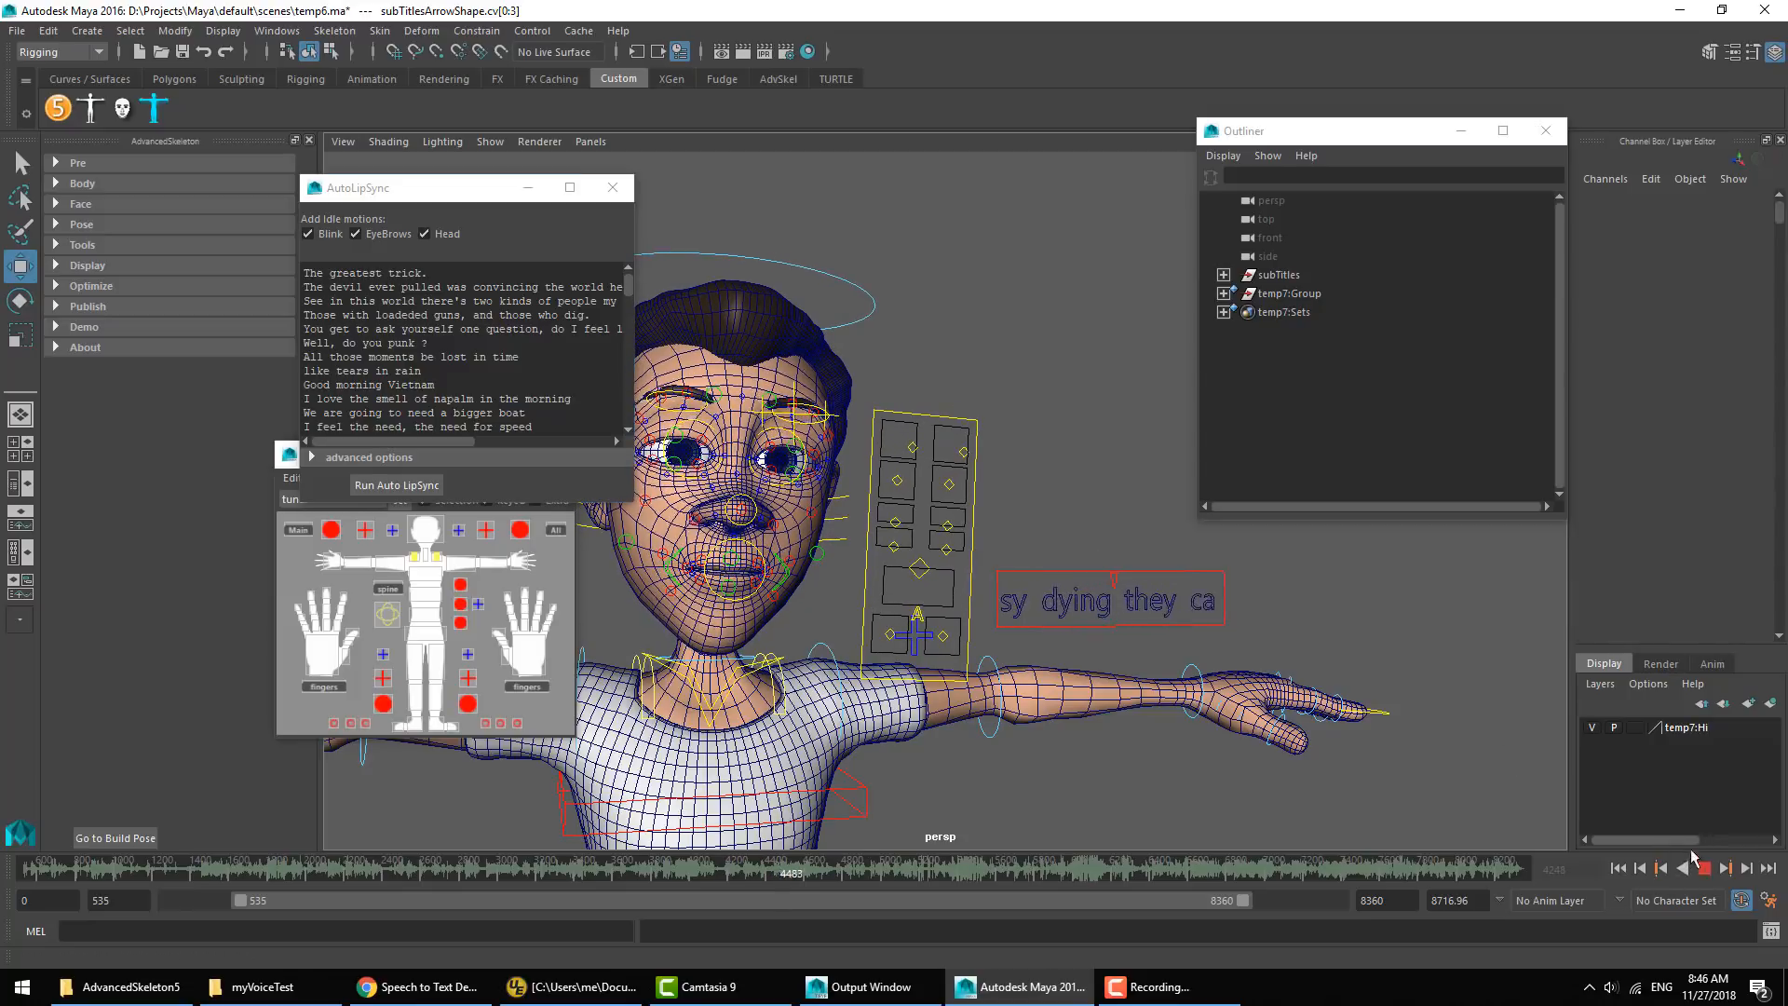
pyautogui.press('Escape')
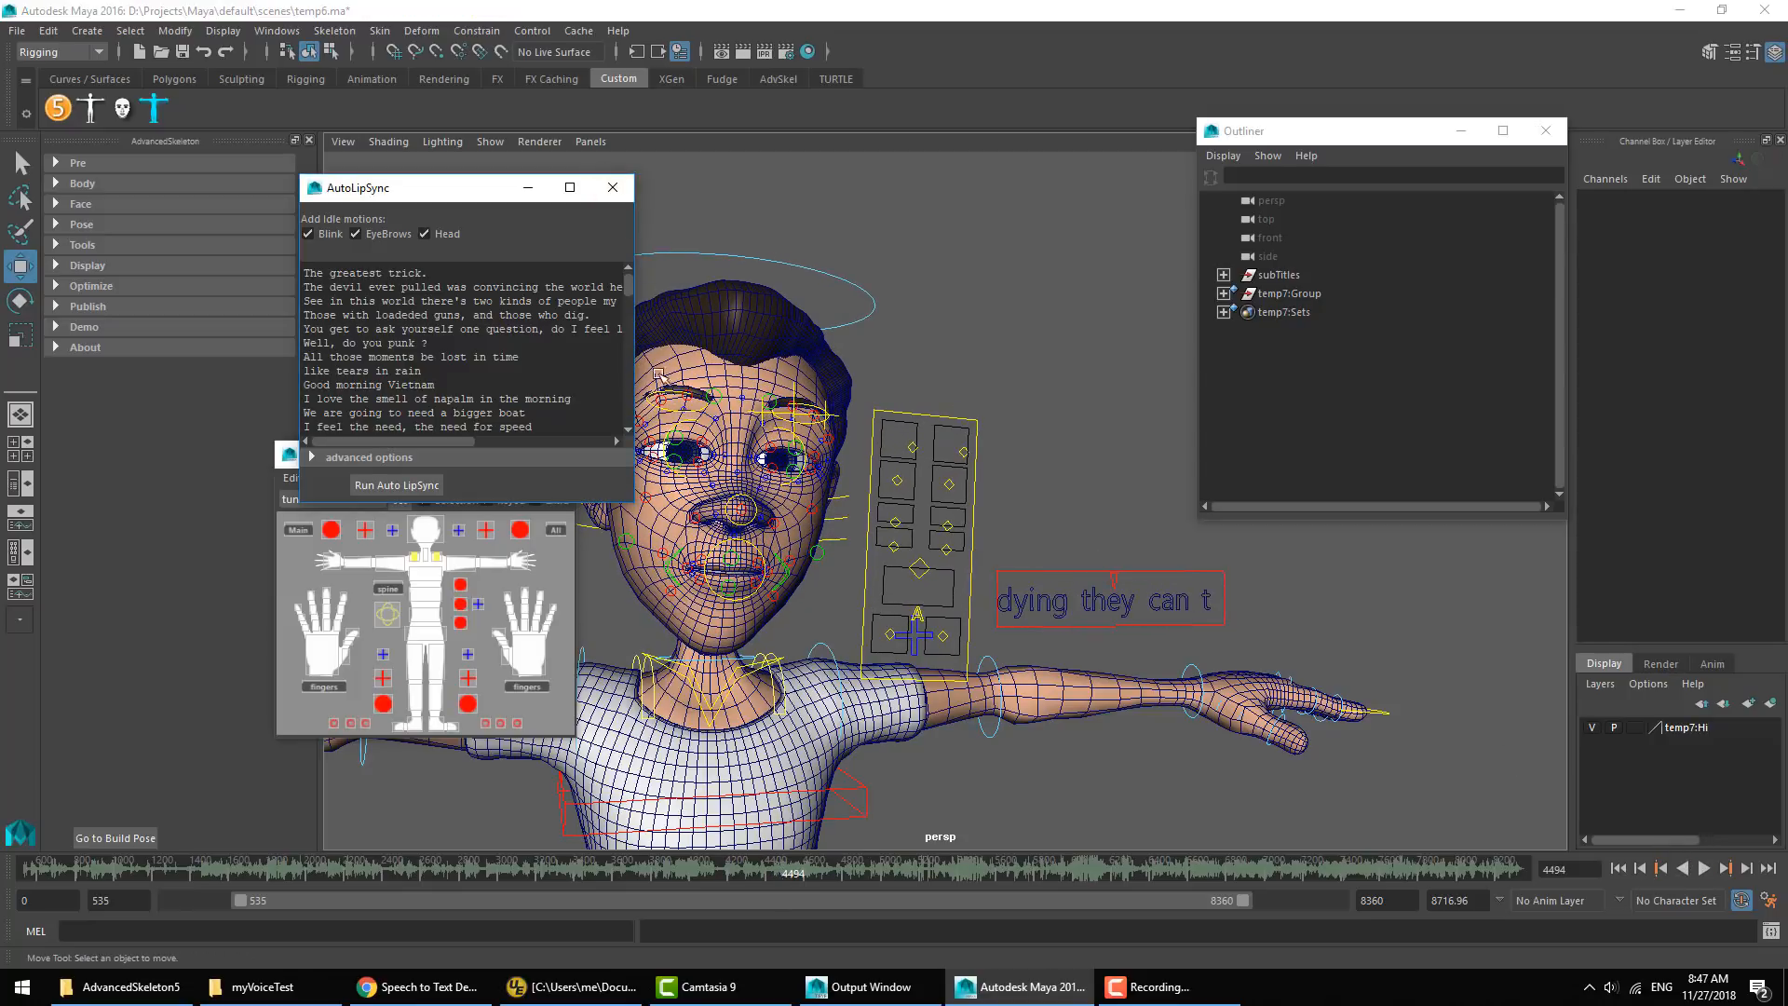
# Close the AutoLipSync and biped picker windows and open the Reference Editor
pyautogui.click(612, 187)
pyautogui.click(572, 453)
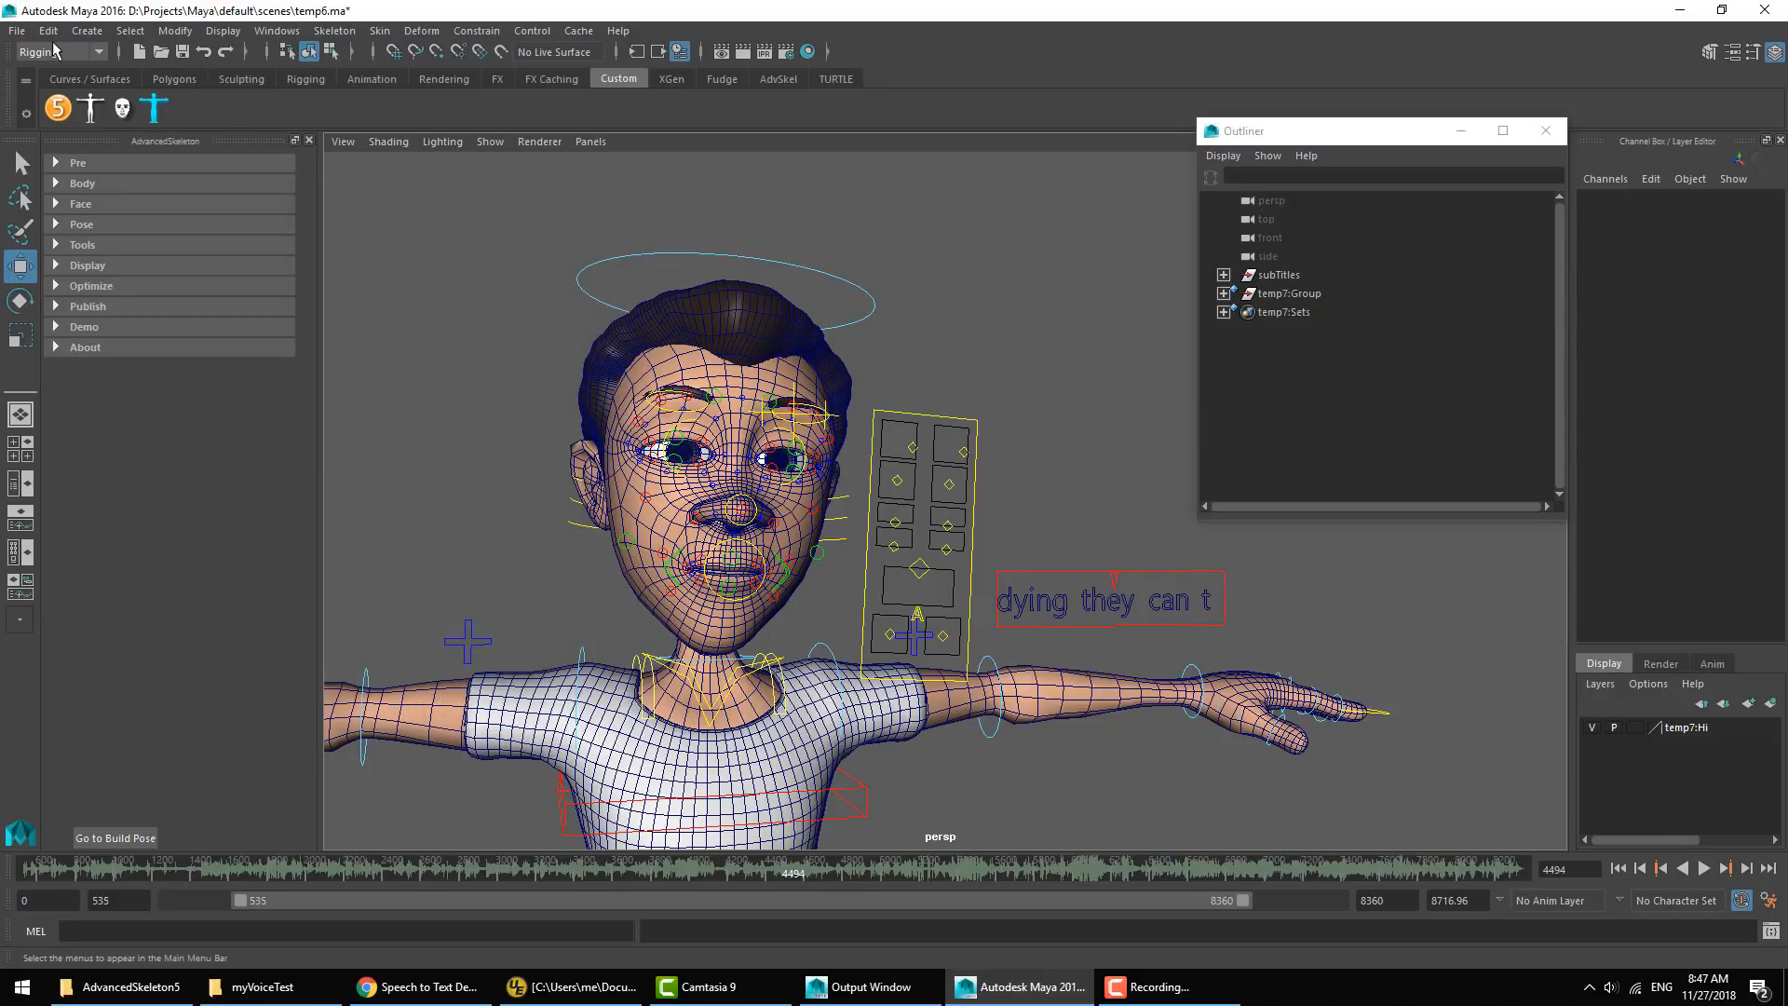
pyautogui.click(17, 31)
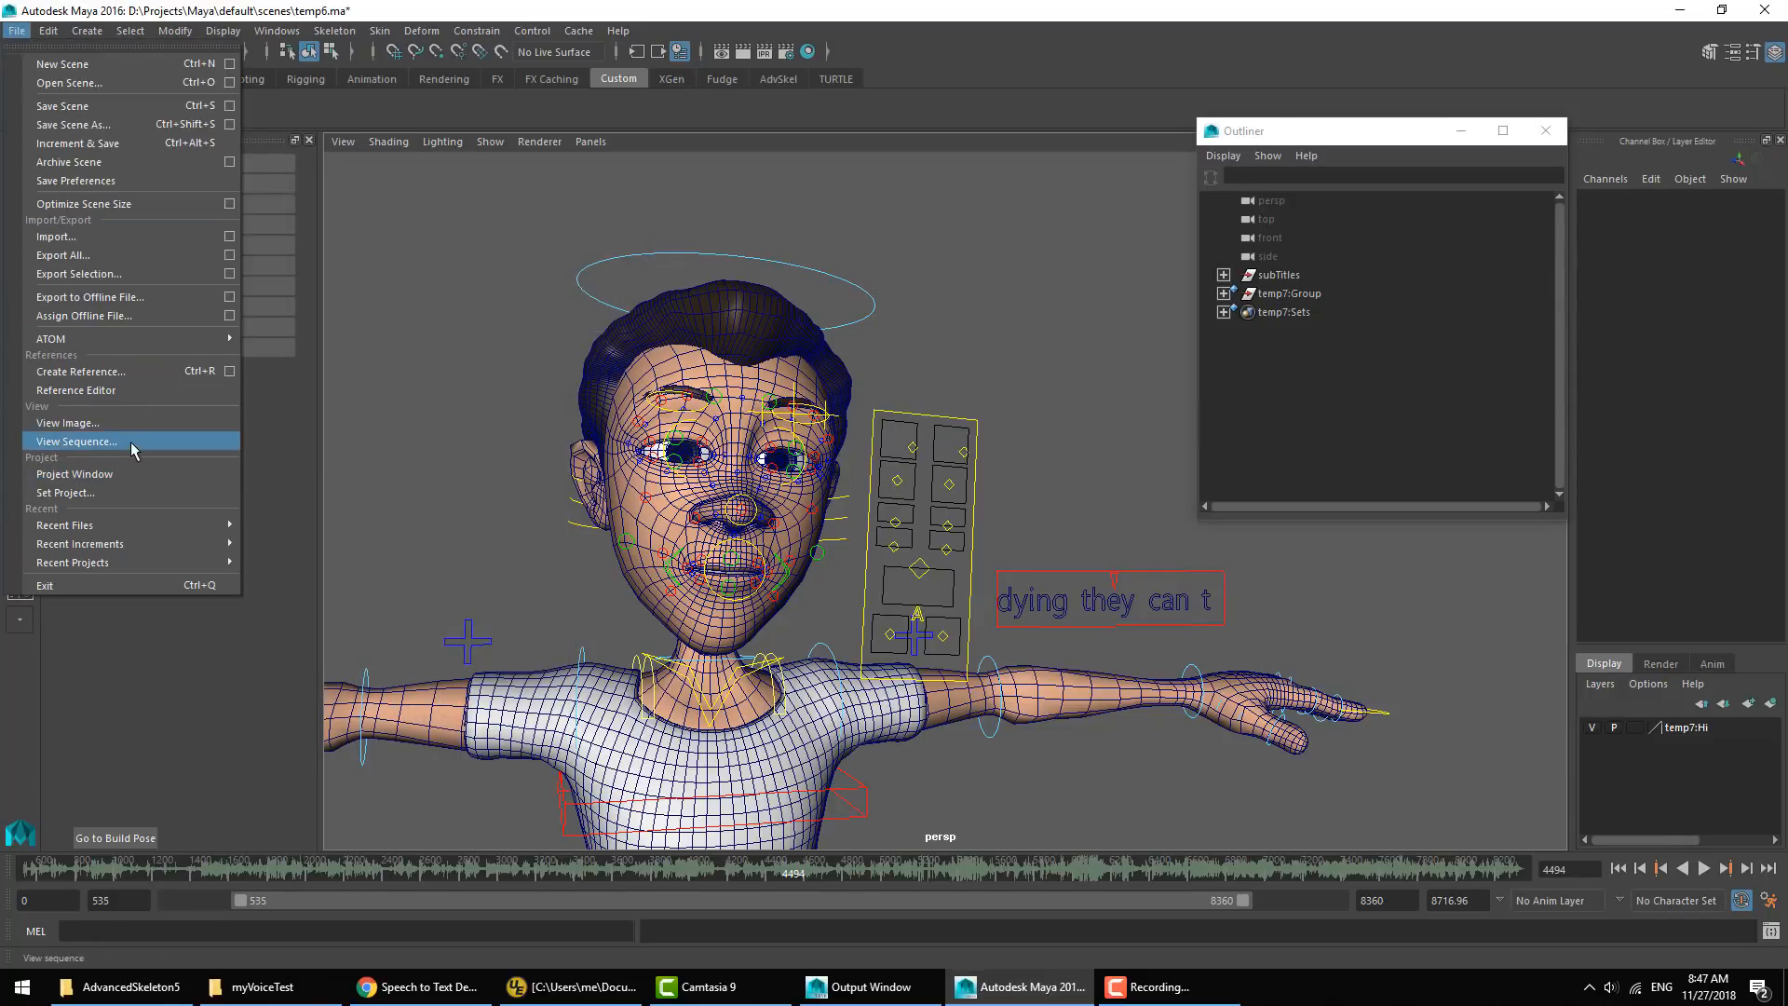
pyautogui.click(131, 390)
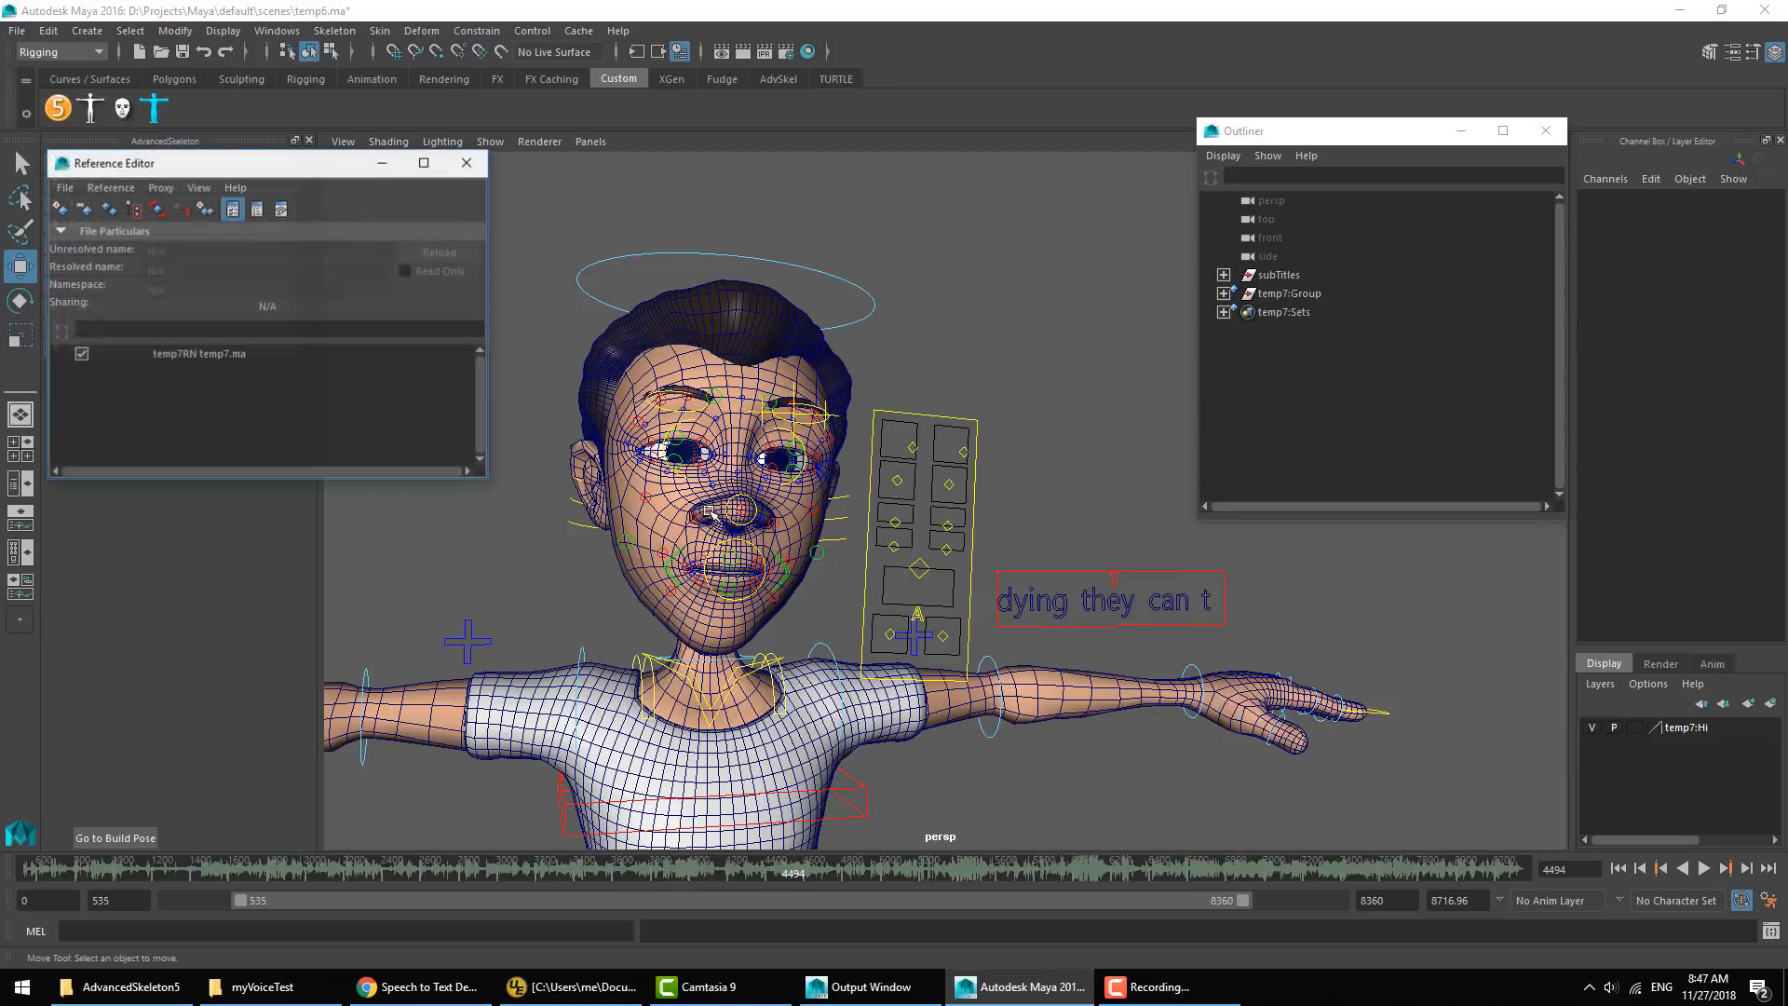
# Replace the temp7 reference with chubby.mb from the AdvancedSkeletonExamples/Pub/chubby folder and play the lip-sync on the new character
pyautogui.click(211, 353)
pyautogui.rightClick(212, 353)
pyautogui.moveTo(240, 386)
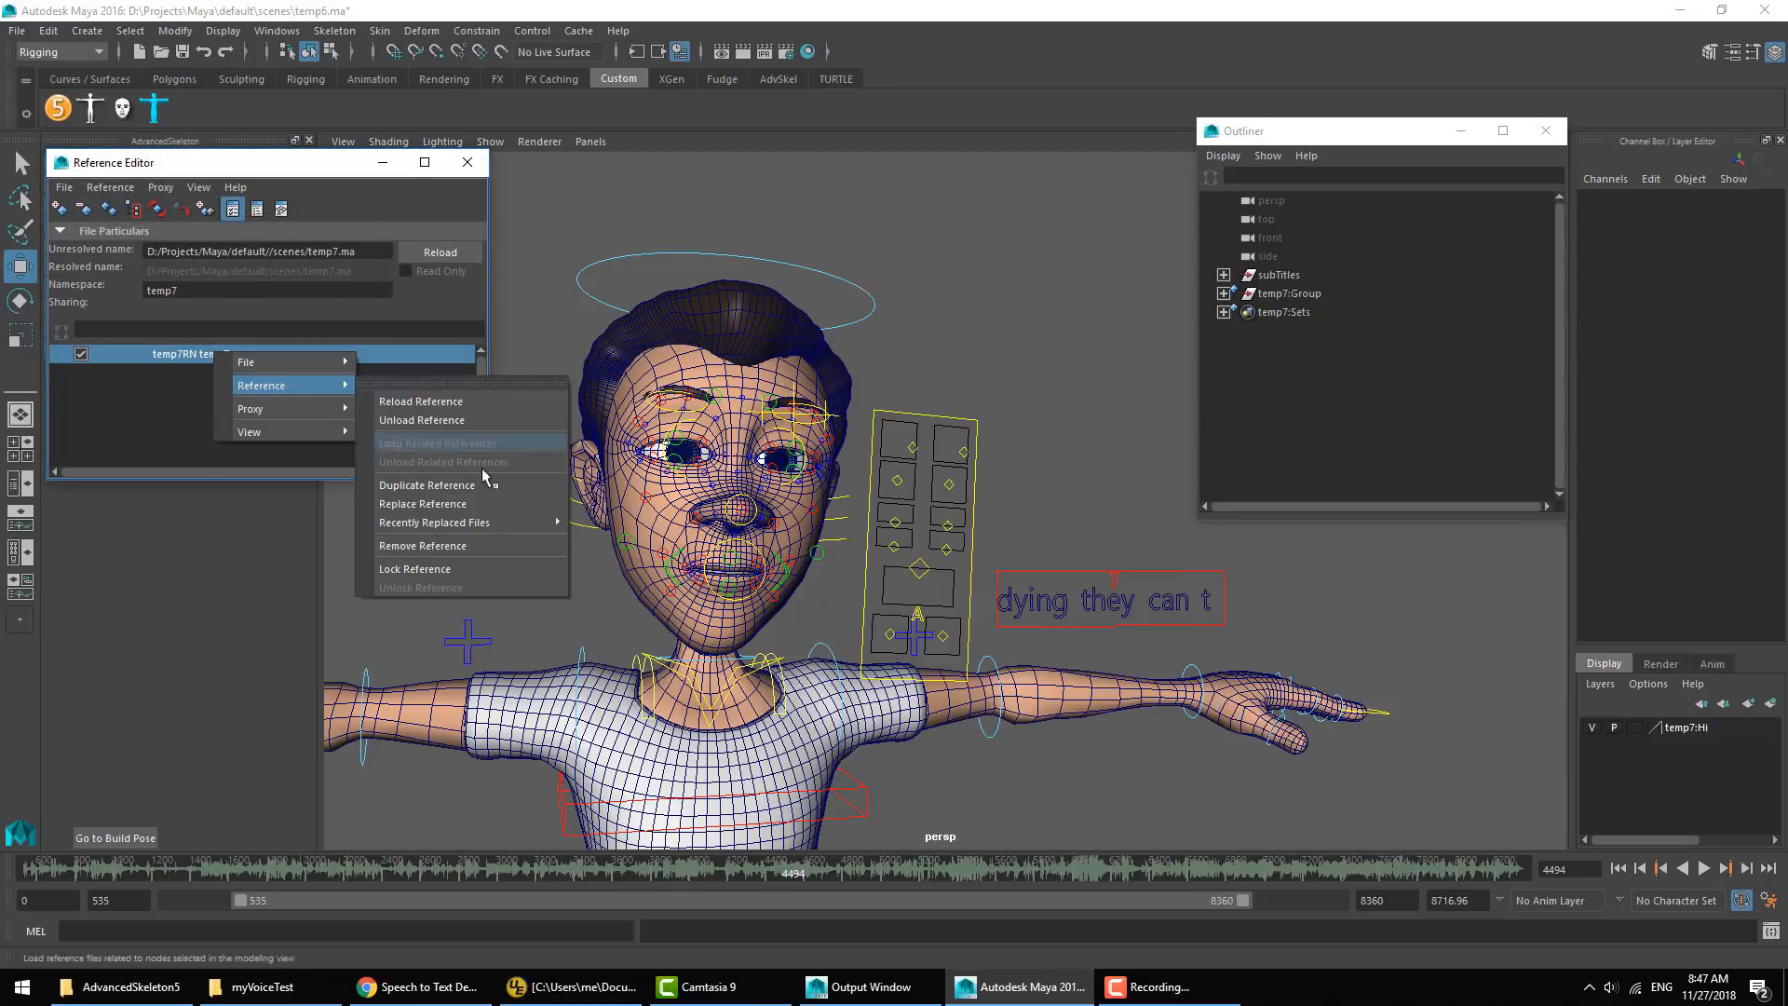
pyautogui.click(463, 520)
pyautogui.click(1449, 267)
pyautogui.doubleClick(777, 307)
pyautogui.click(785, 292)
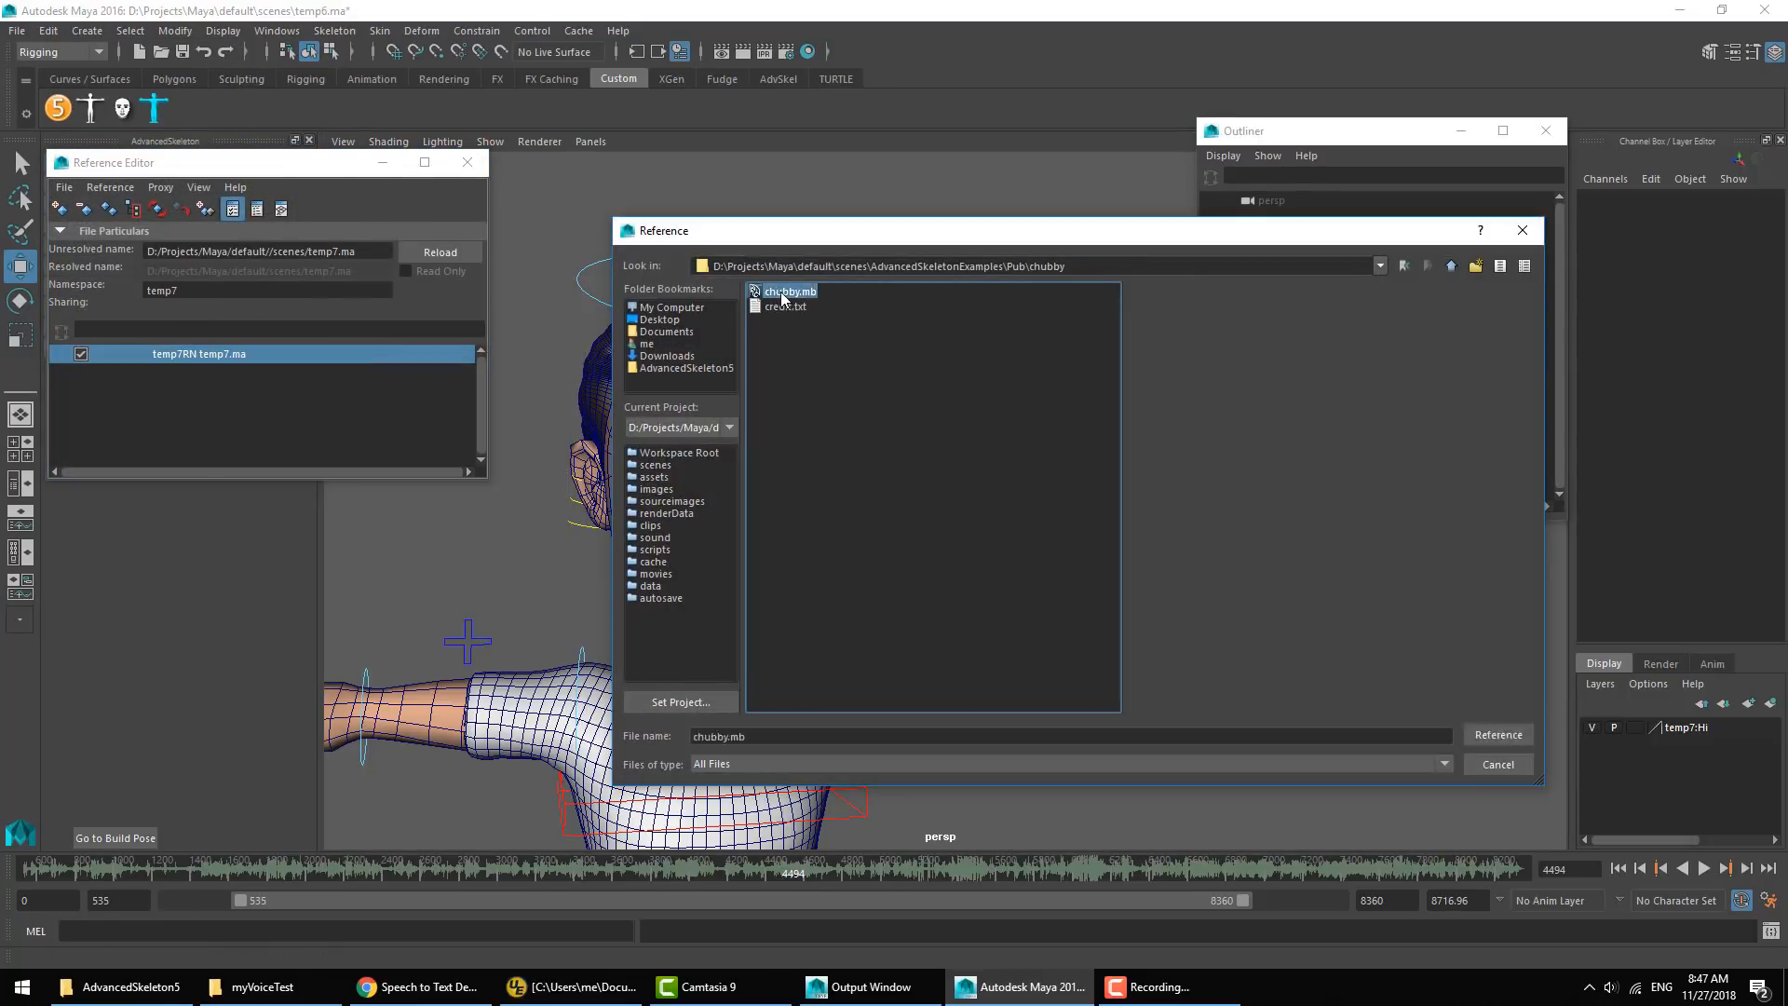
pyautogui.click(1496, 734)
pyautogui.click(1102, 687)
pyautogui.click(1703, 867)
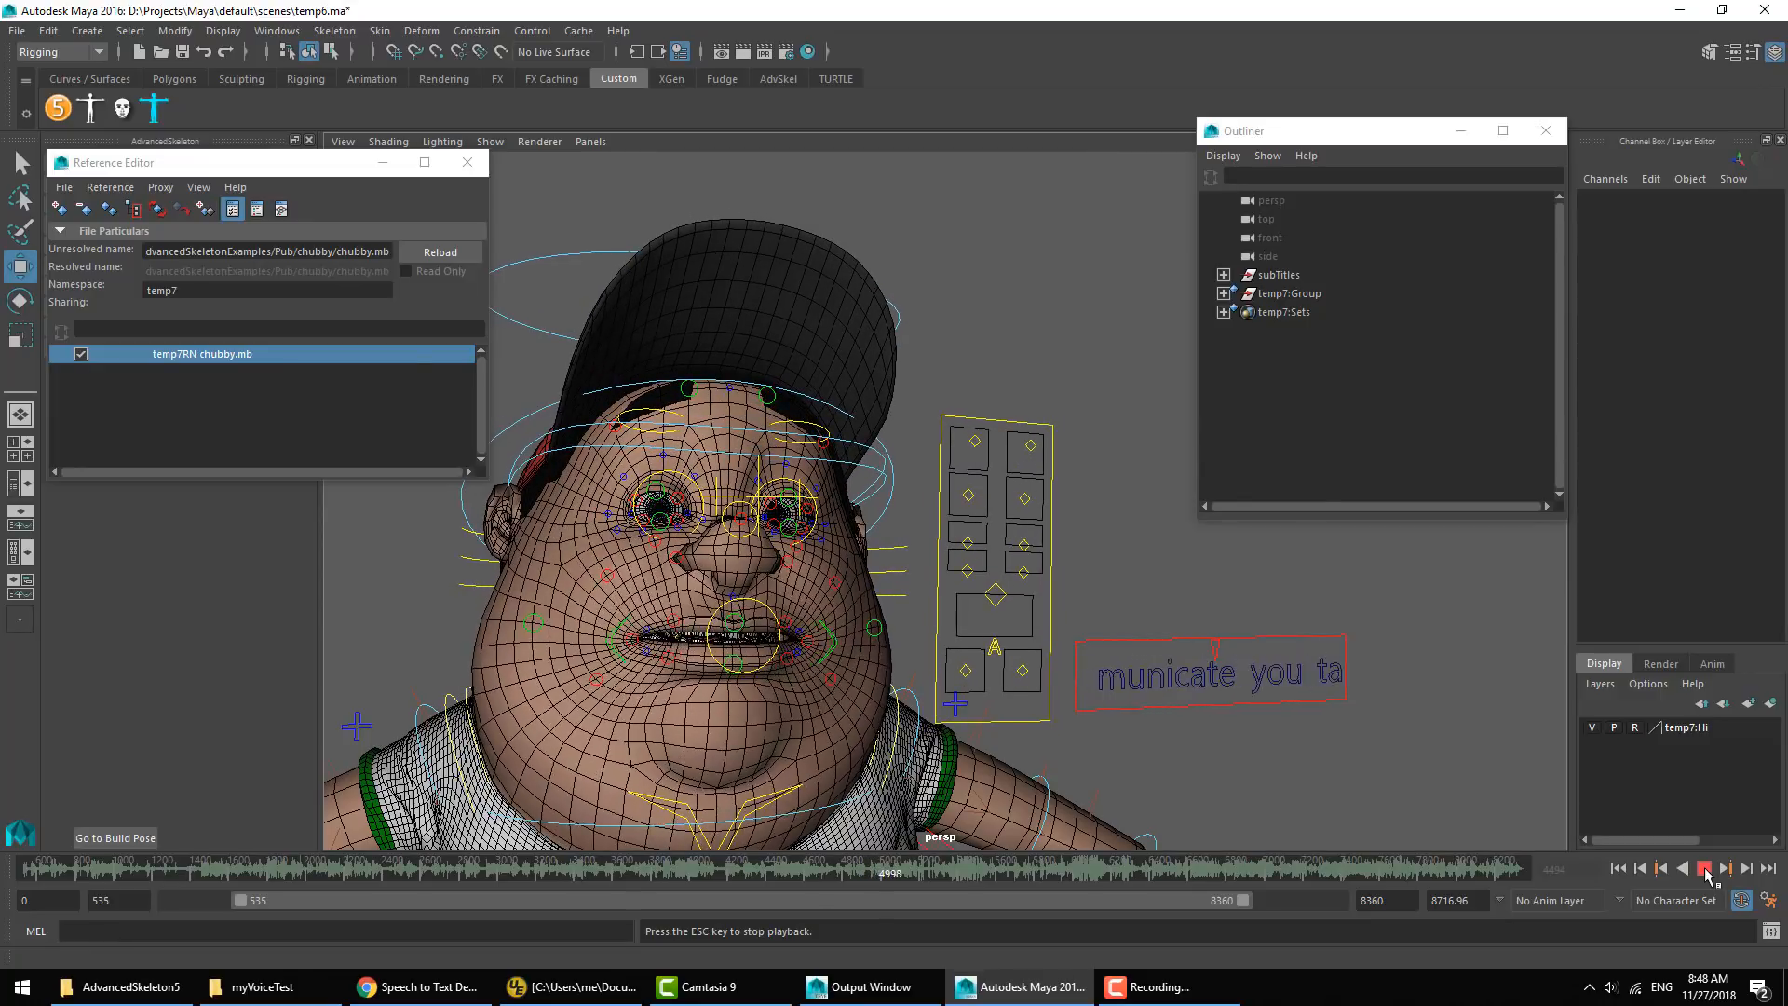
pyautogui.click(1704, 868)
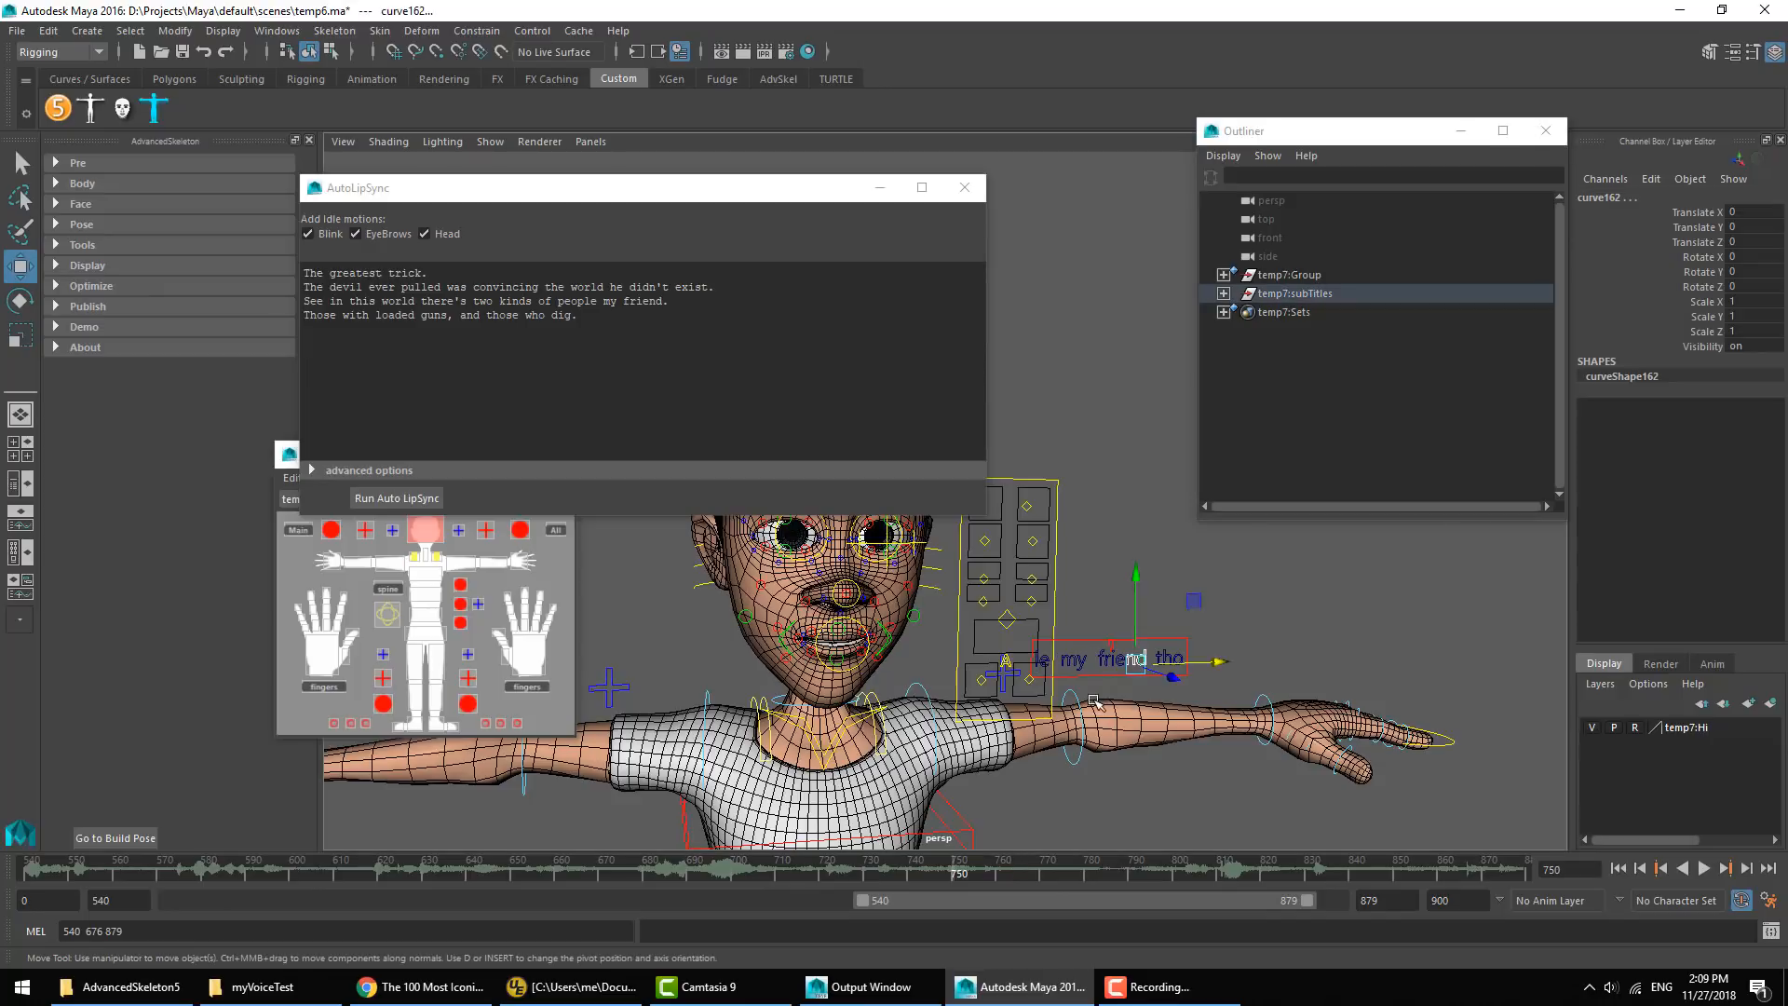
# Select the subtitle box and stretch it horizontally to a Scale X of about 5.148 so more words fit
pyautogui.click(1099, 680)
pyautogui.click(1188, 648)
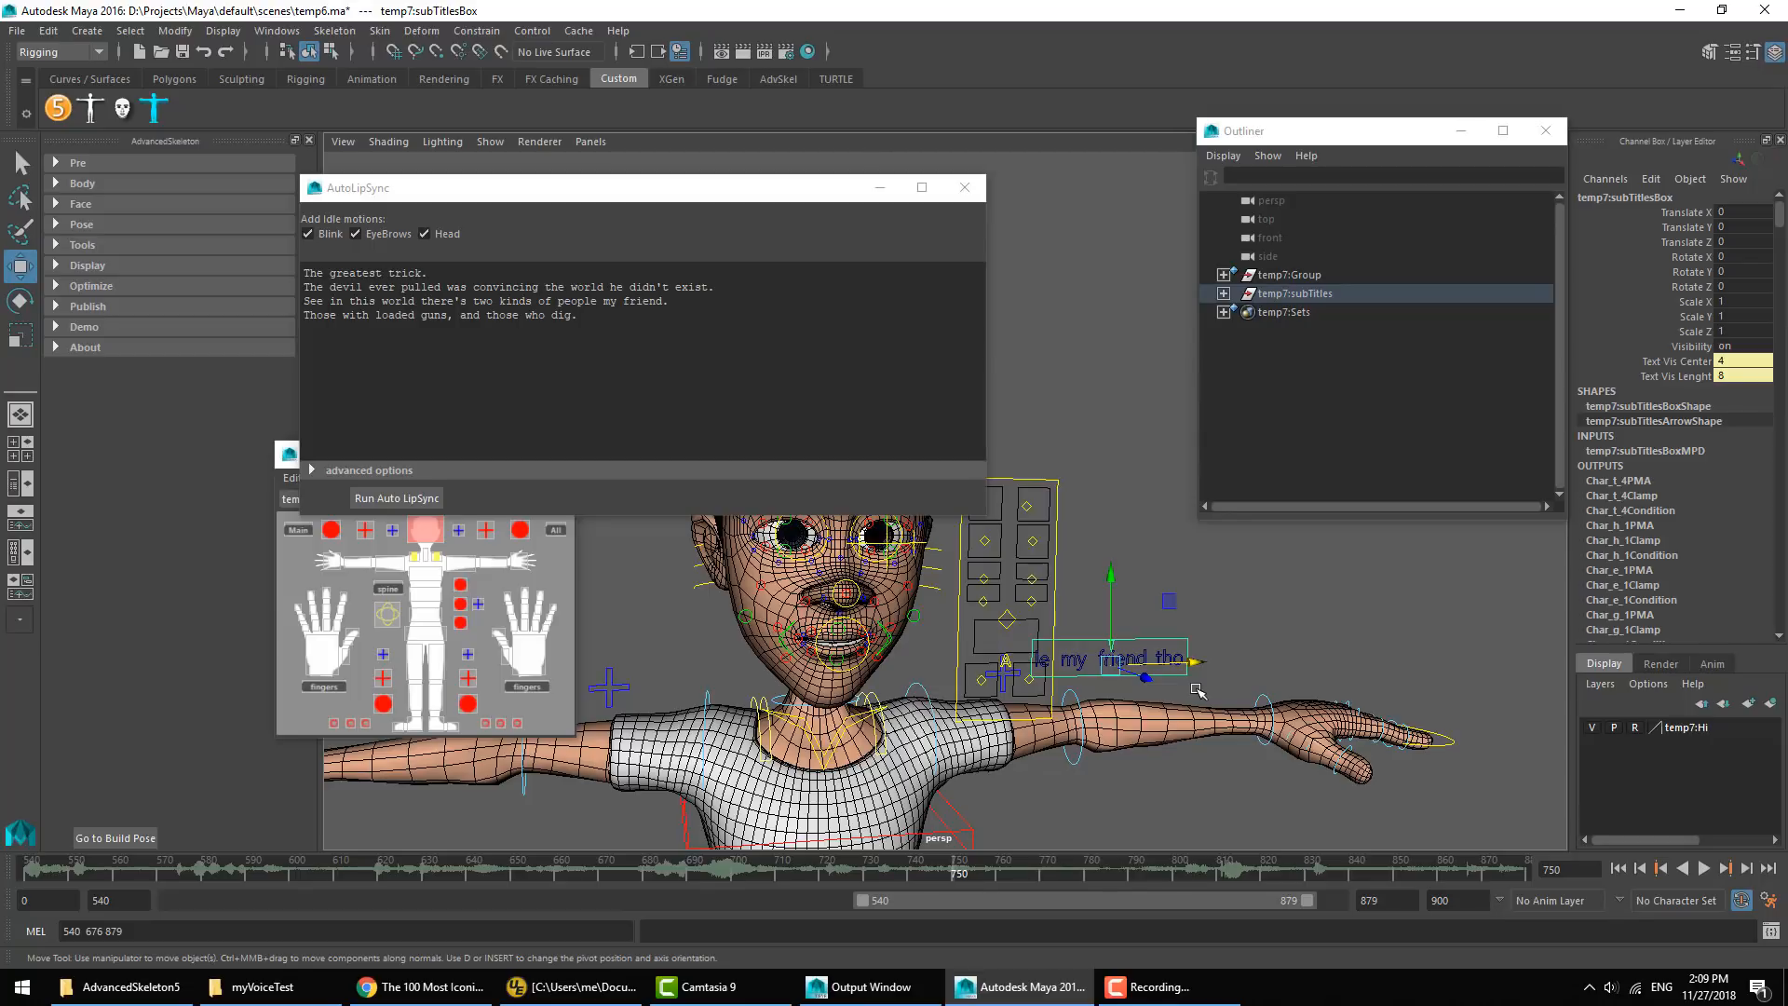
pyautogui.press('r')
pyautogui.moveTo(1203, 663)
pyautogui.mouseDown()
pyautogui.moveTo(1394, 665)
pyautogui.moveTo(1181, 675)
pyautogui.moveTo(1476, 665)
pyautogui.moveTo(1170, 663)
pyautogui.mouseUp()
pyautogui.moveTo(1222, 659); pyautogui.dragTo(1453, 645, button='middle')
# Play the animation from frame 540 to review the widened subtitles, and stop the playback
pyautogui.click(1616, 867)
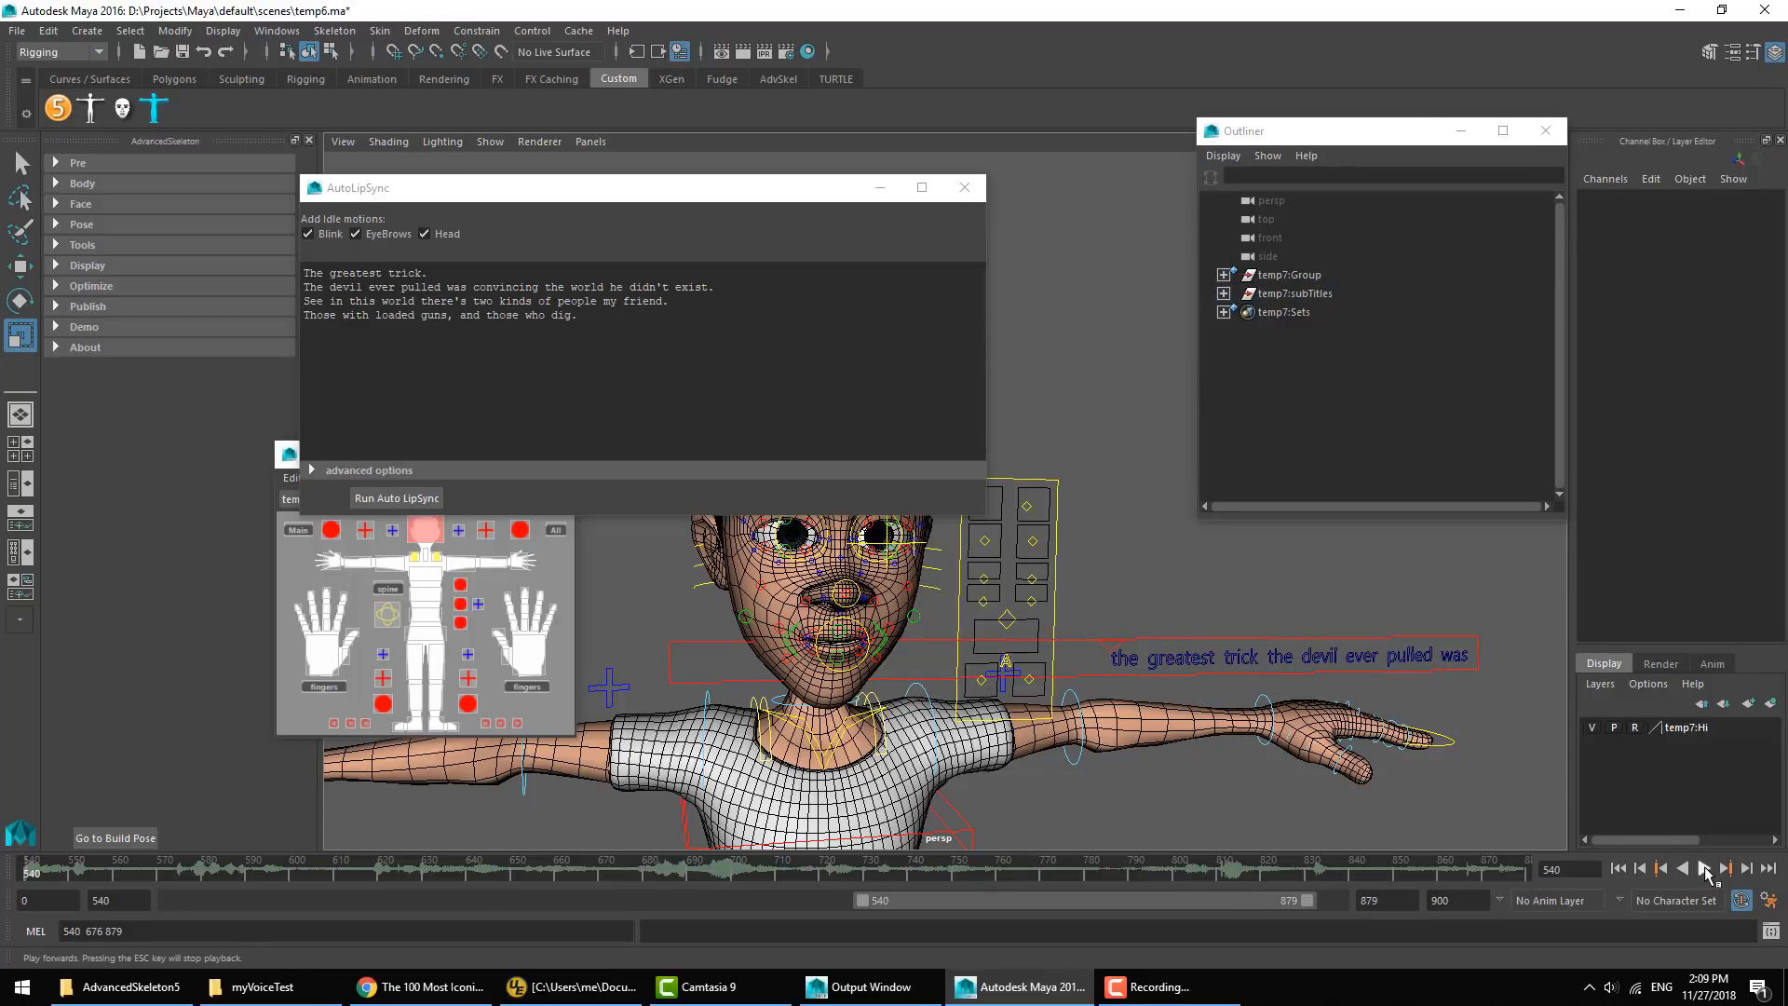
pyautogui.click(1705, 868)
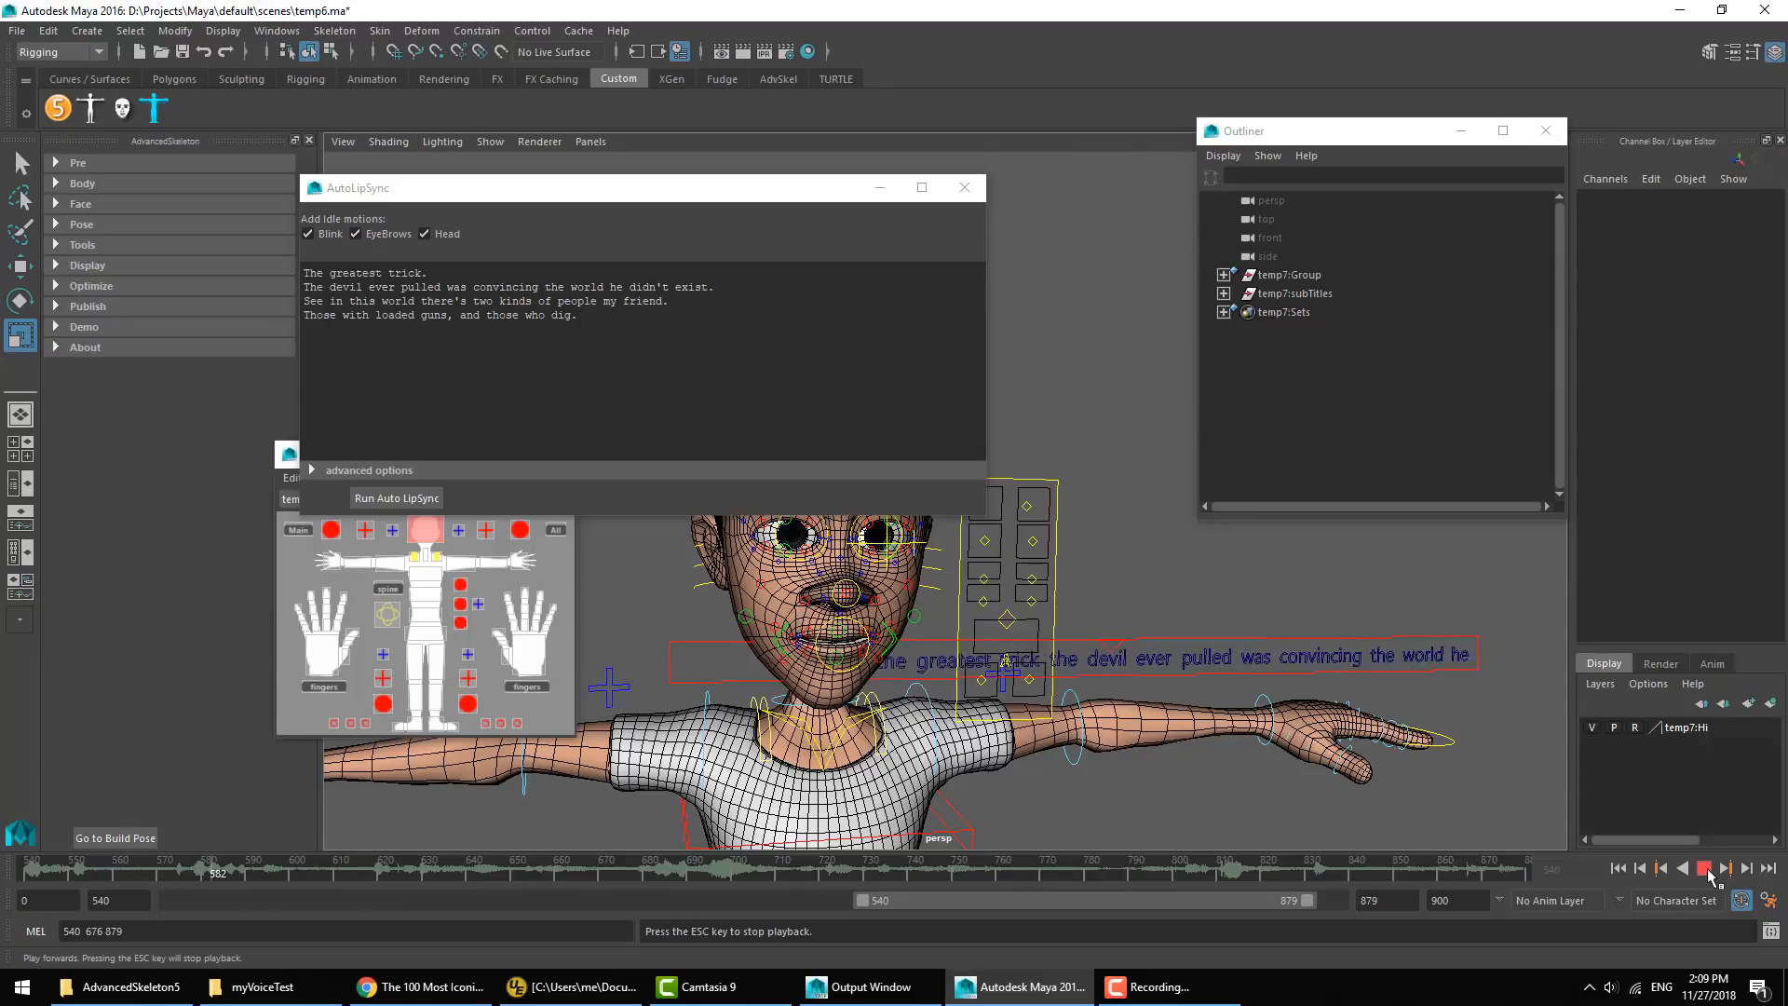
pyautogui.press('Escape')
# Return the subtitle box to its original width and deselect it
pyautogui.click(1187, 663)
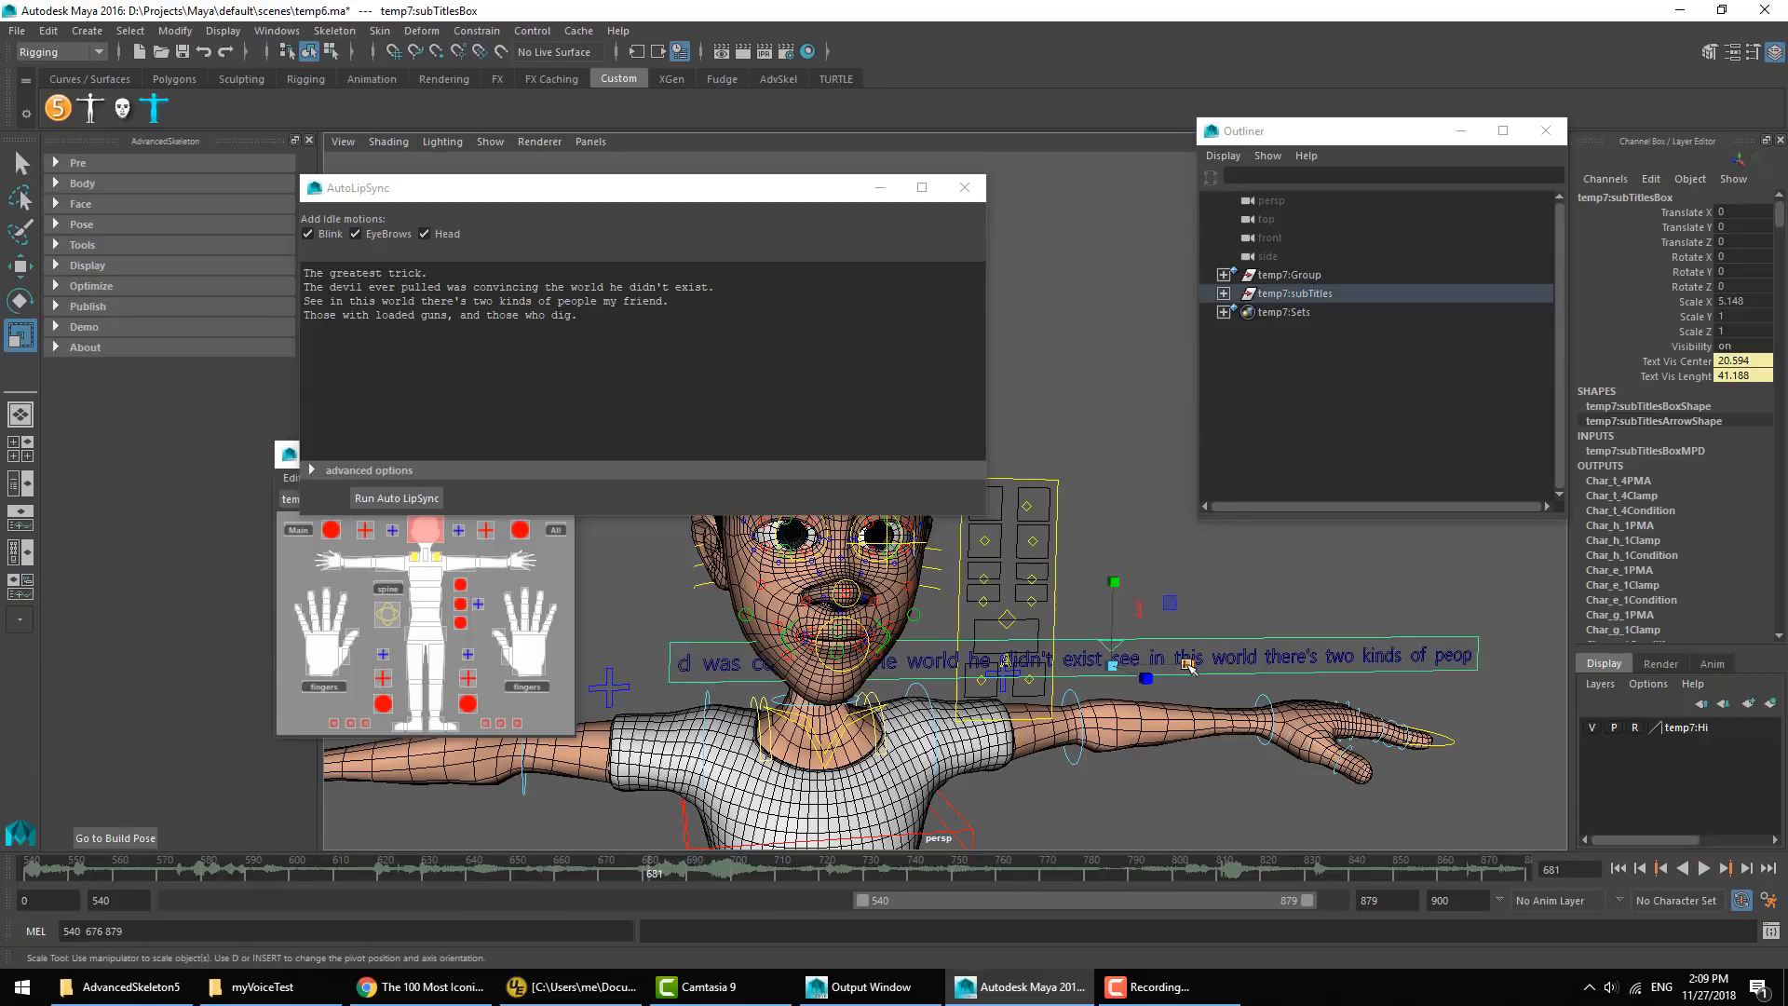
pyautogui.press('w')
pyautogui.click(1260, 630)
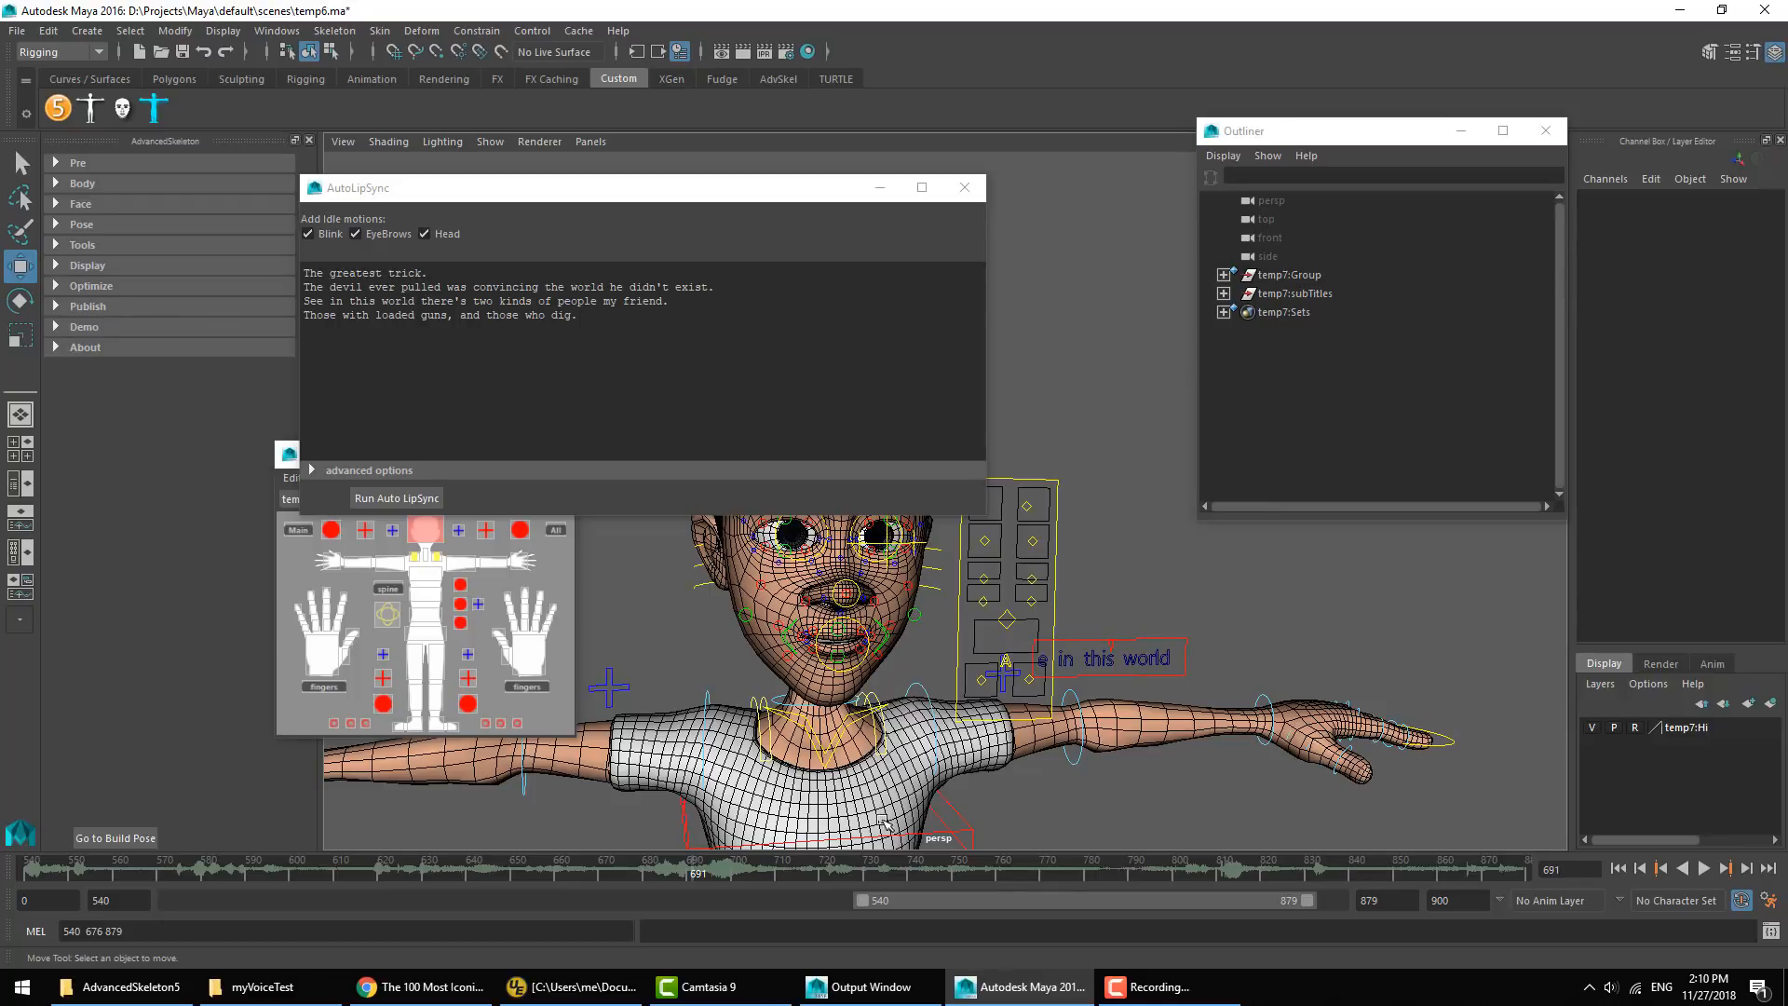
# Play the lip-sync from frame 691 to the end of the range, and replay the closing words from frame 800
pyautogui.click(1705, 868)
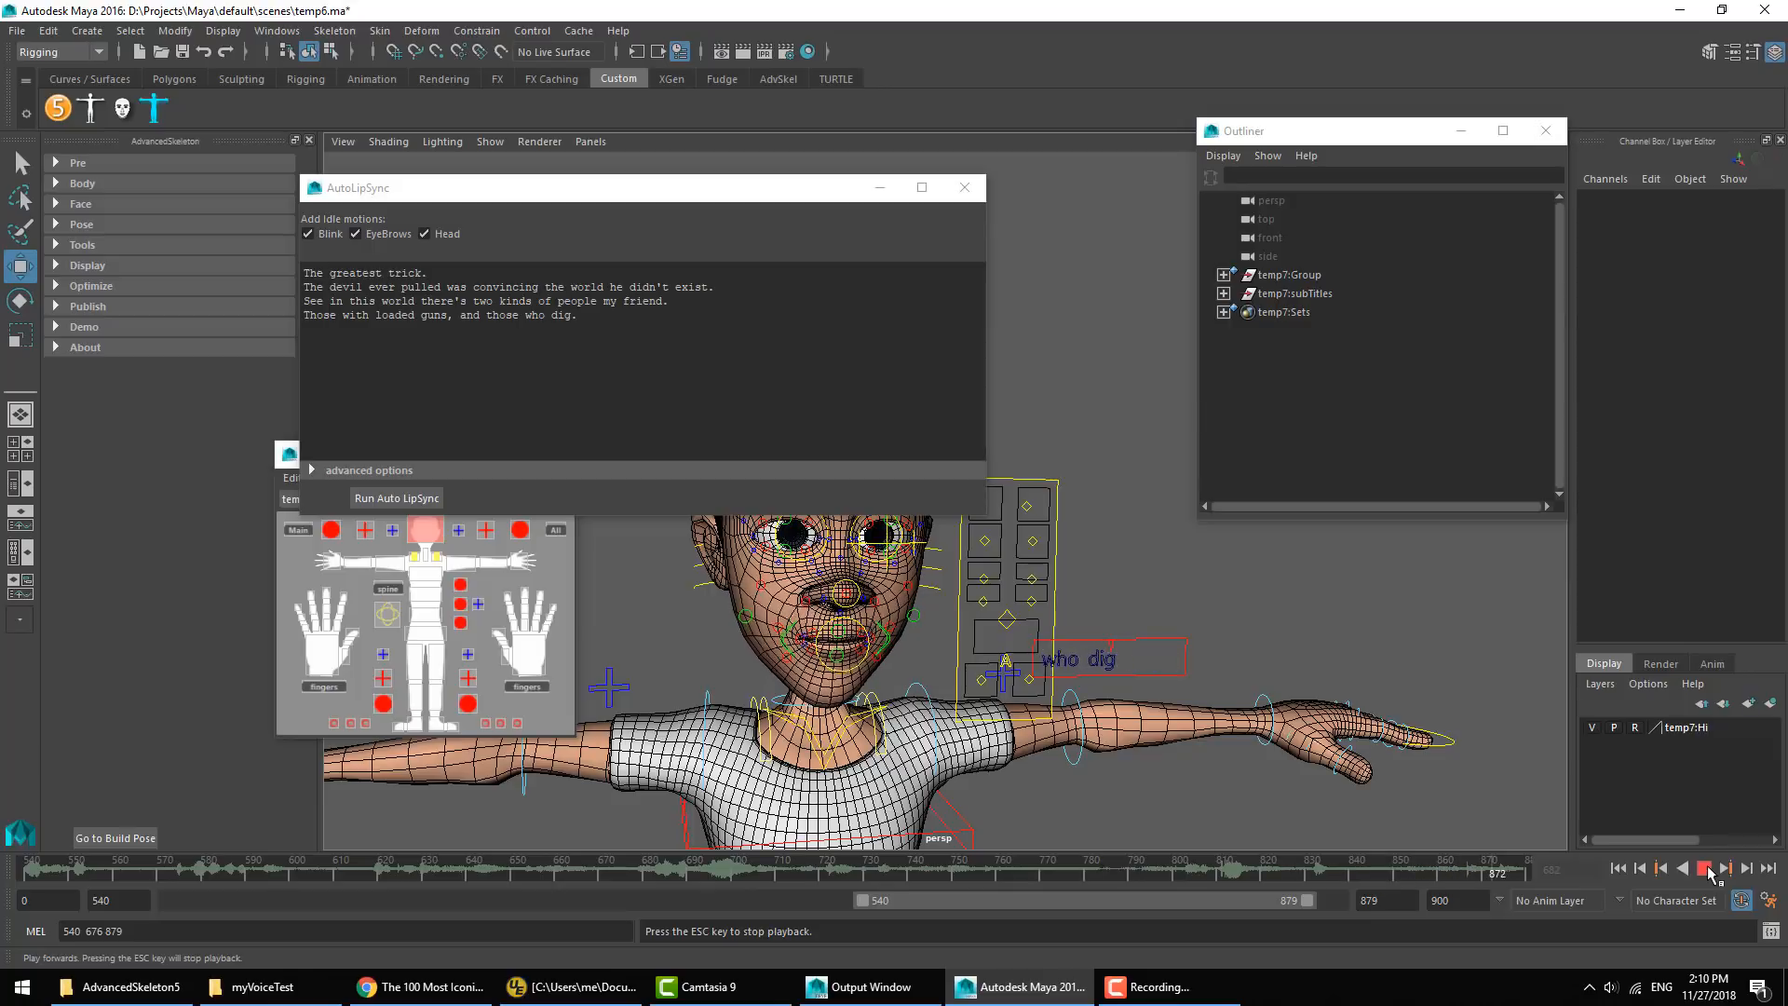
pyautogui.click(1706, 869)
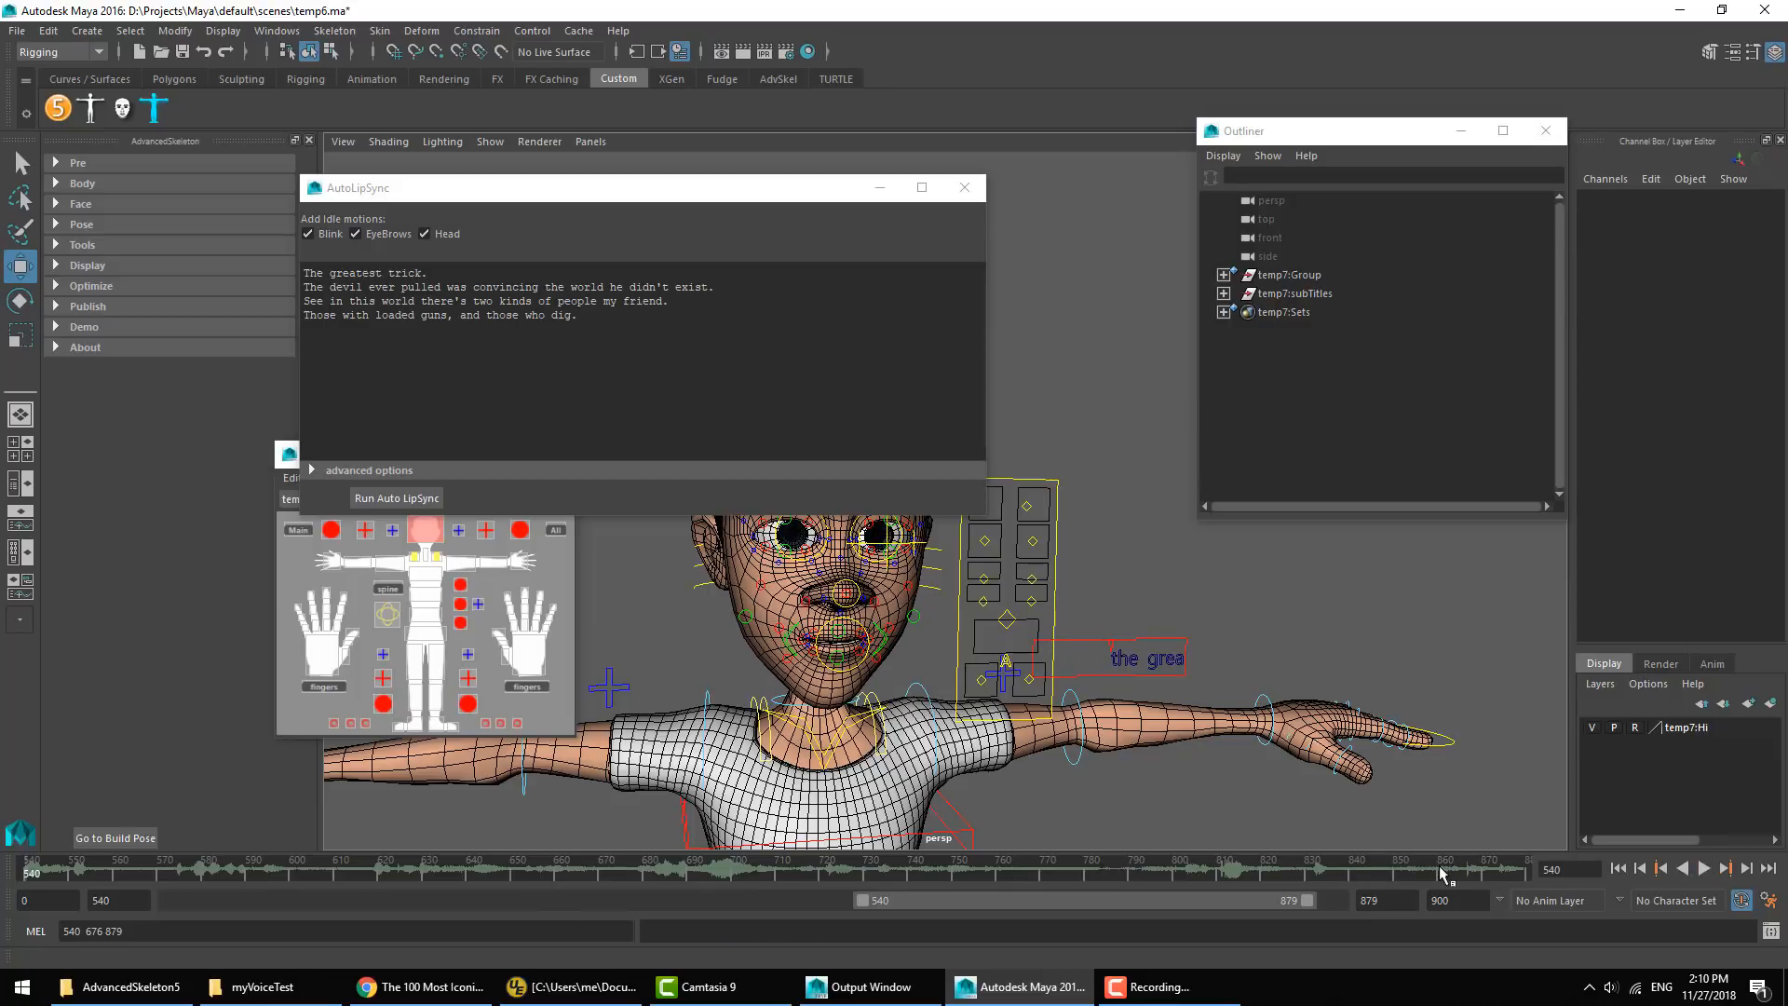
pyautogui.click(1174, 874)
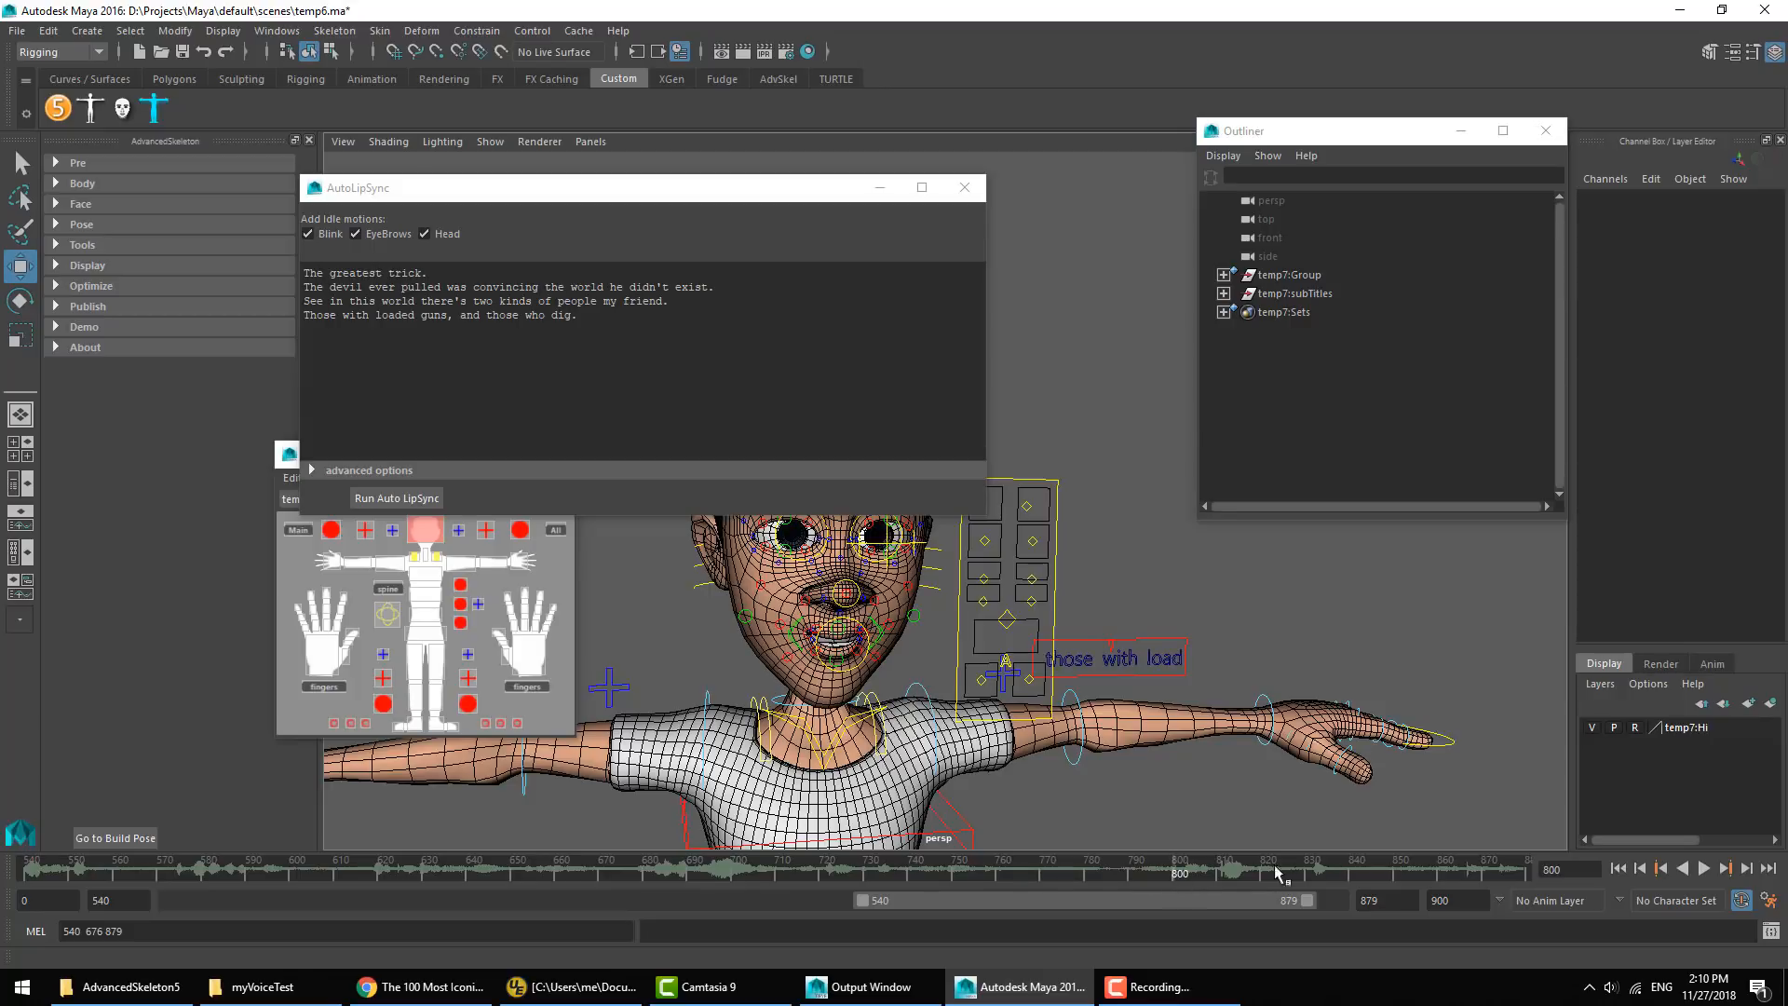
pyautogui.click(1703, 869)
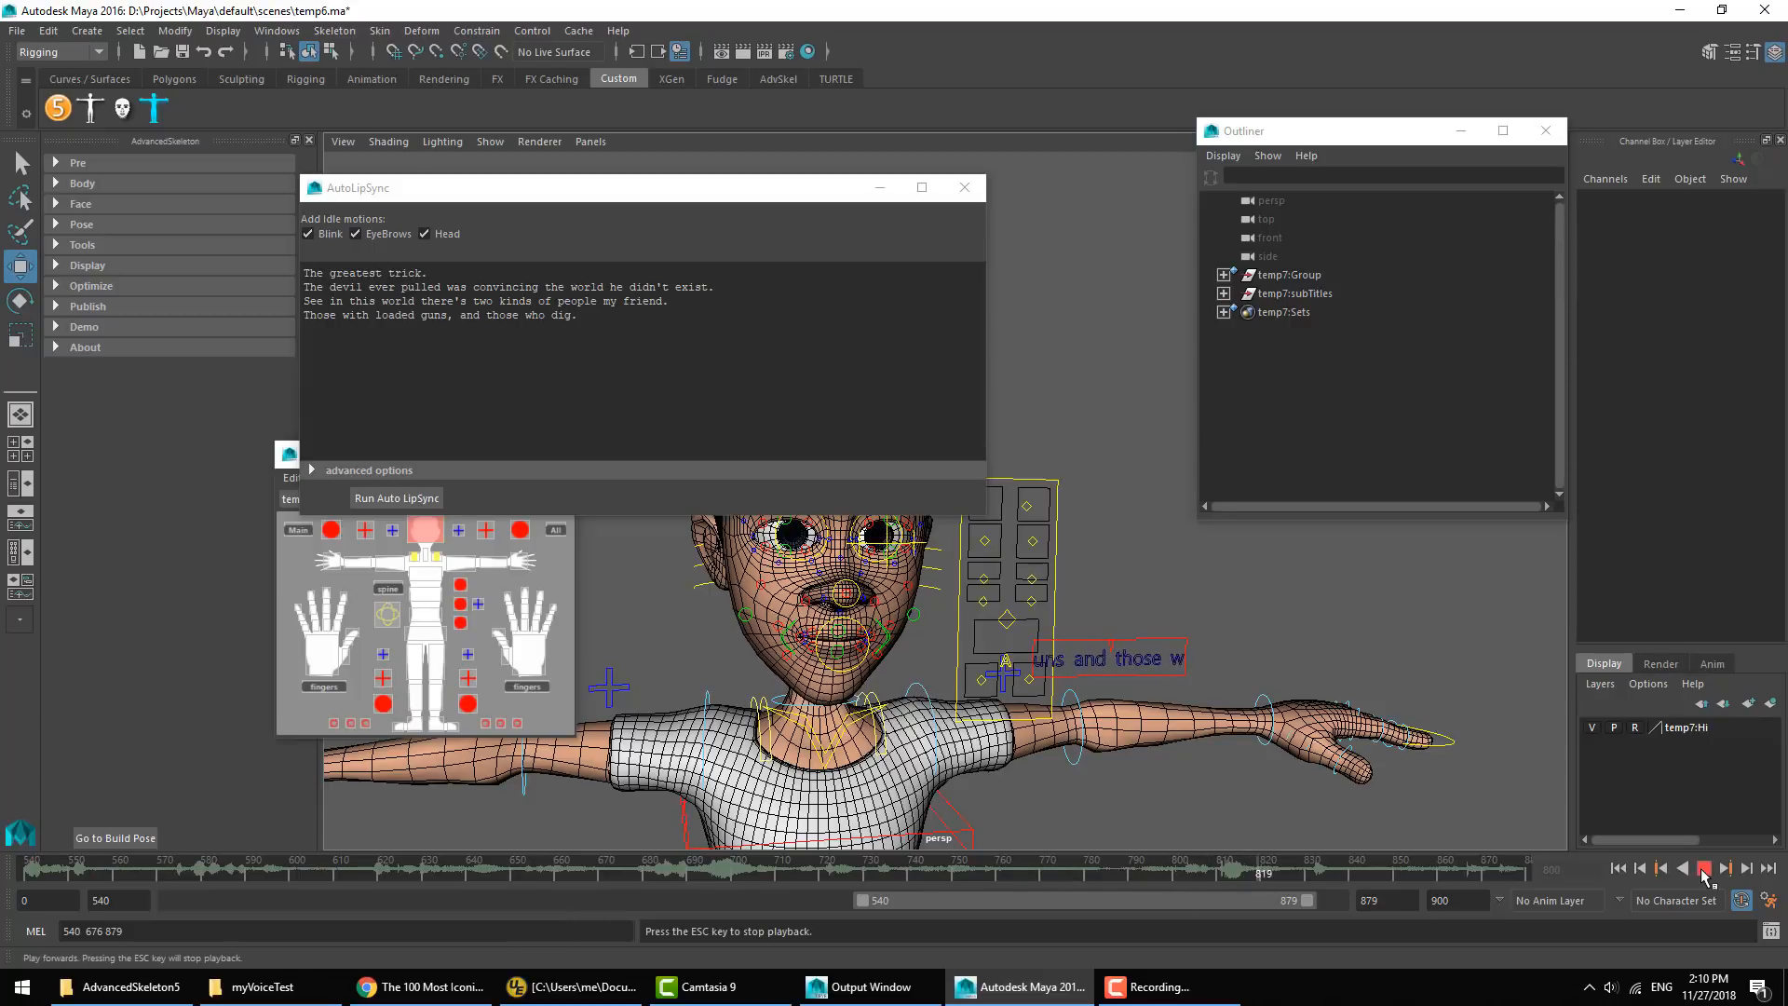
pyautogui.click(1703, 868)
pyautogui.click(1686, 868)
pyautogui.click(1703, 868)
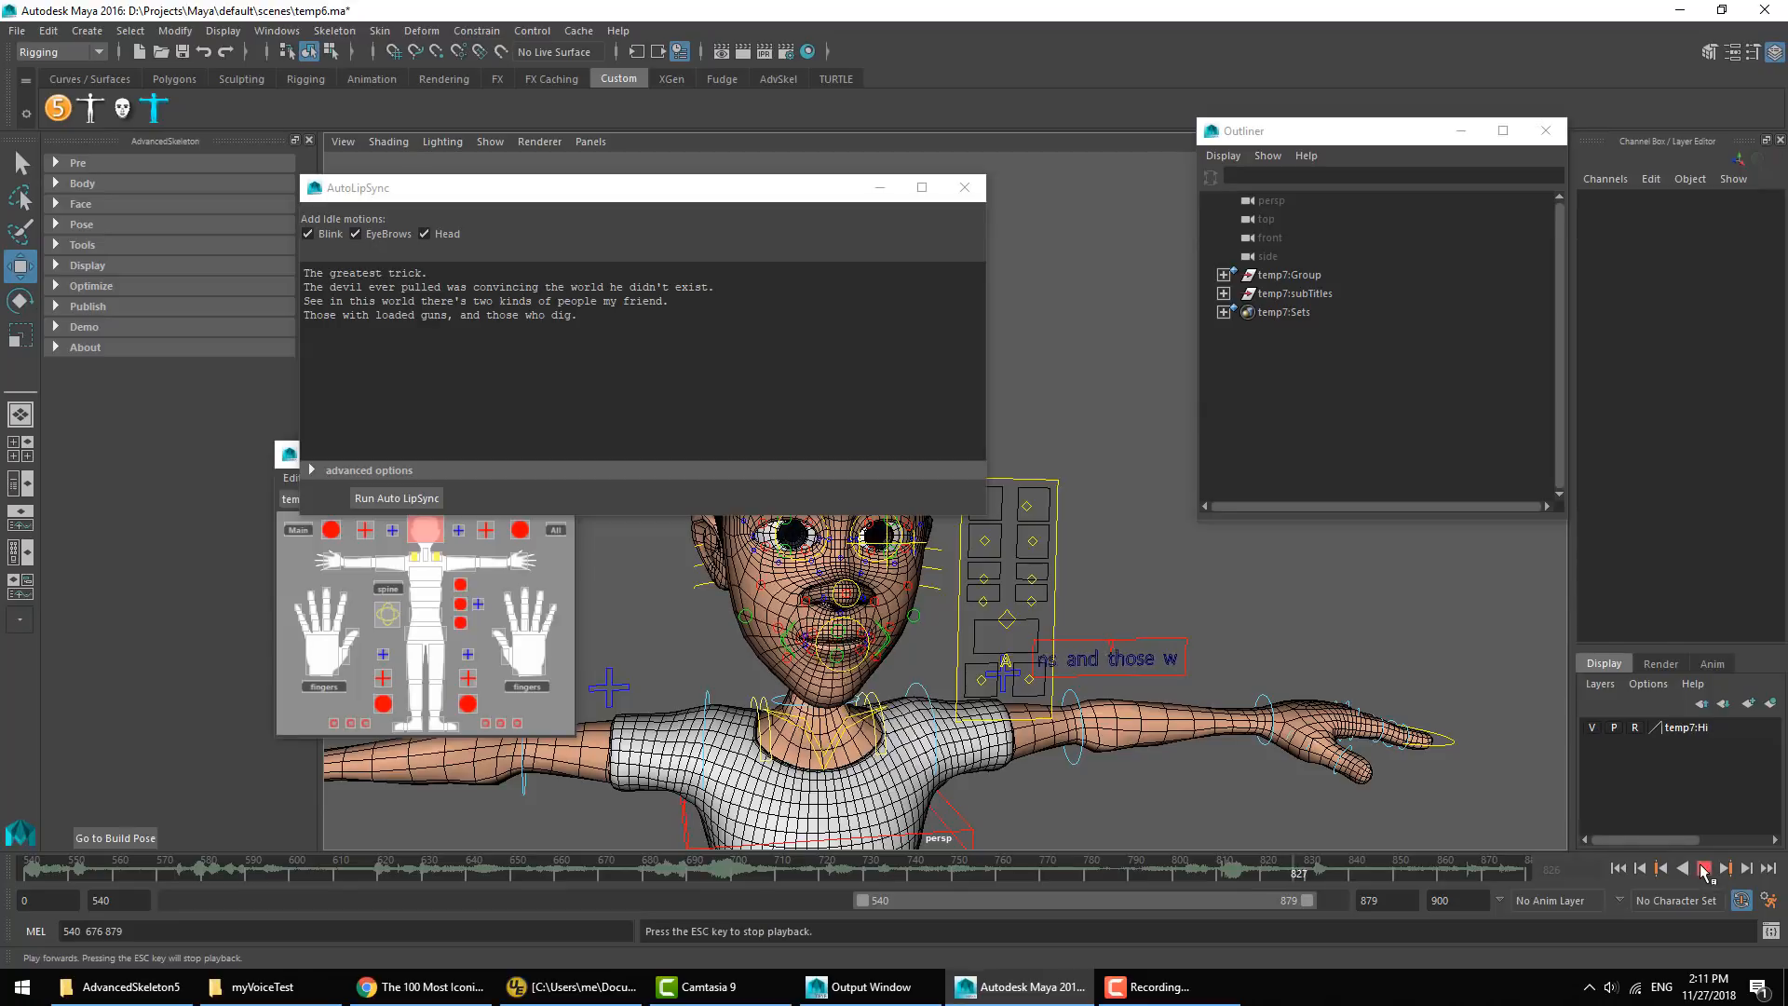
# Scrub and replay the audio around frame 830 to check how the mouth matches "and those who"
pyautogui.click(1311, 875)
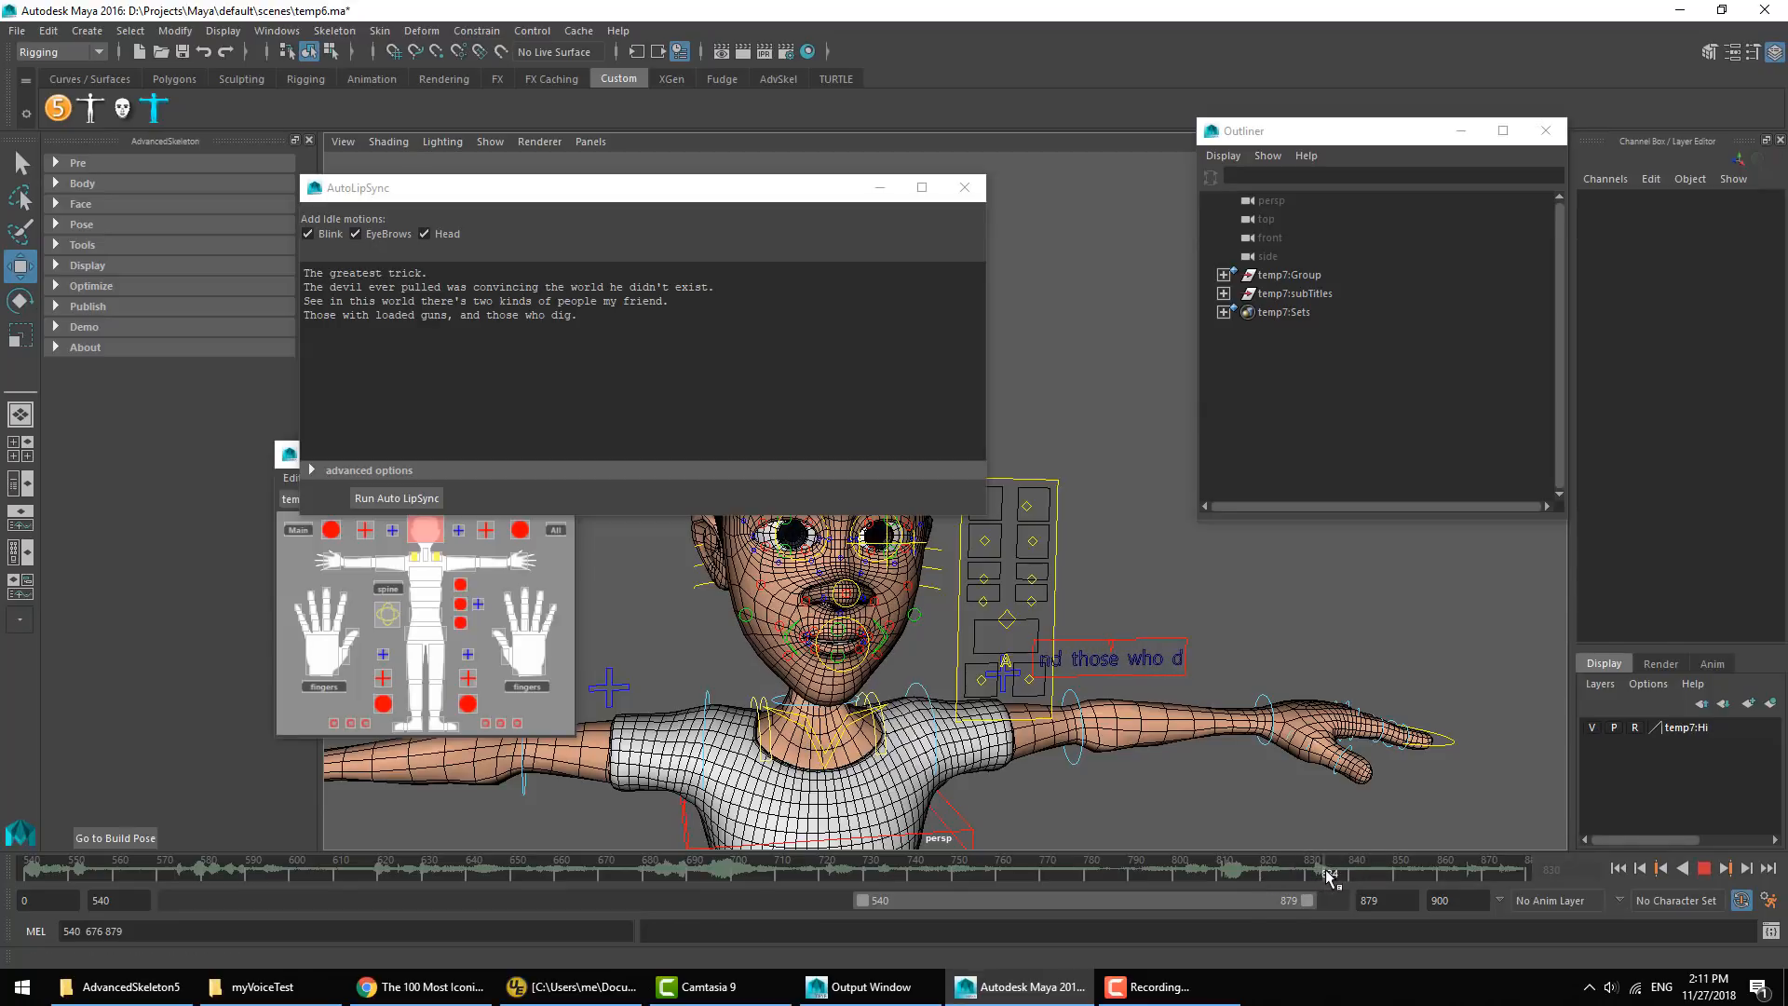
pyautogui.press('Escape')
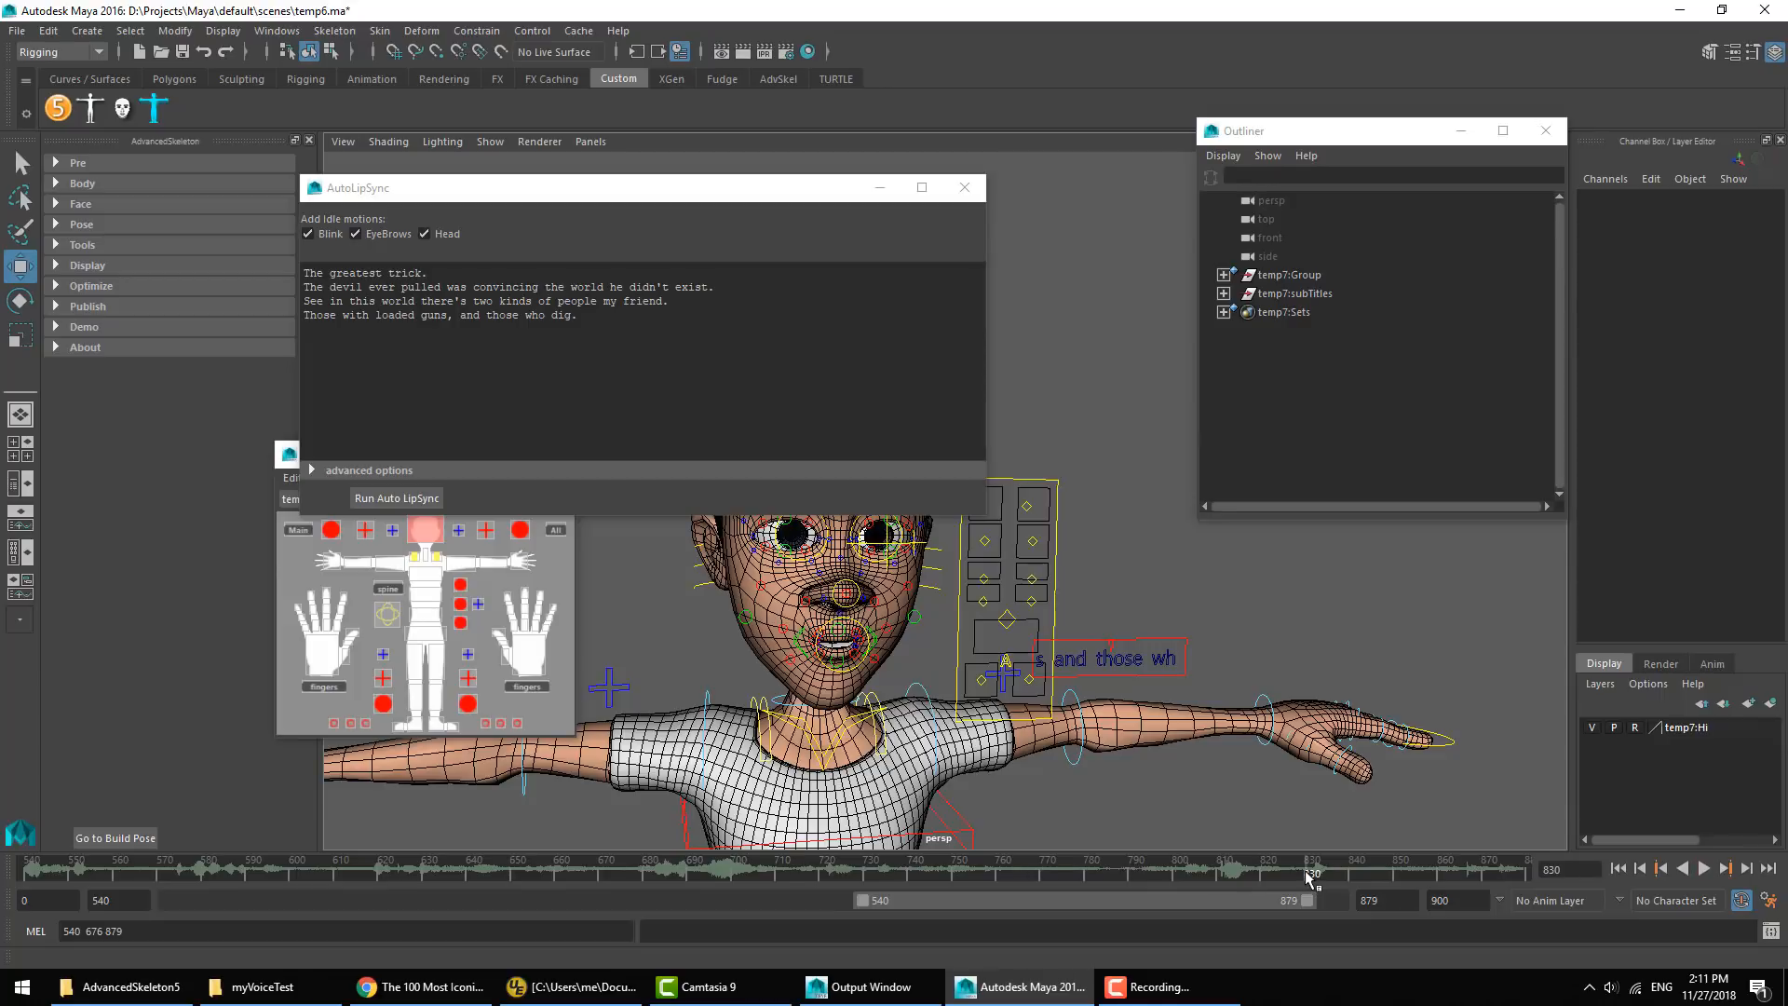
pyautogui.click(1705, 869)
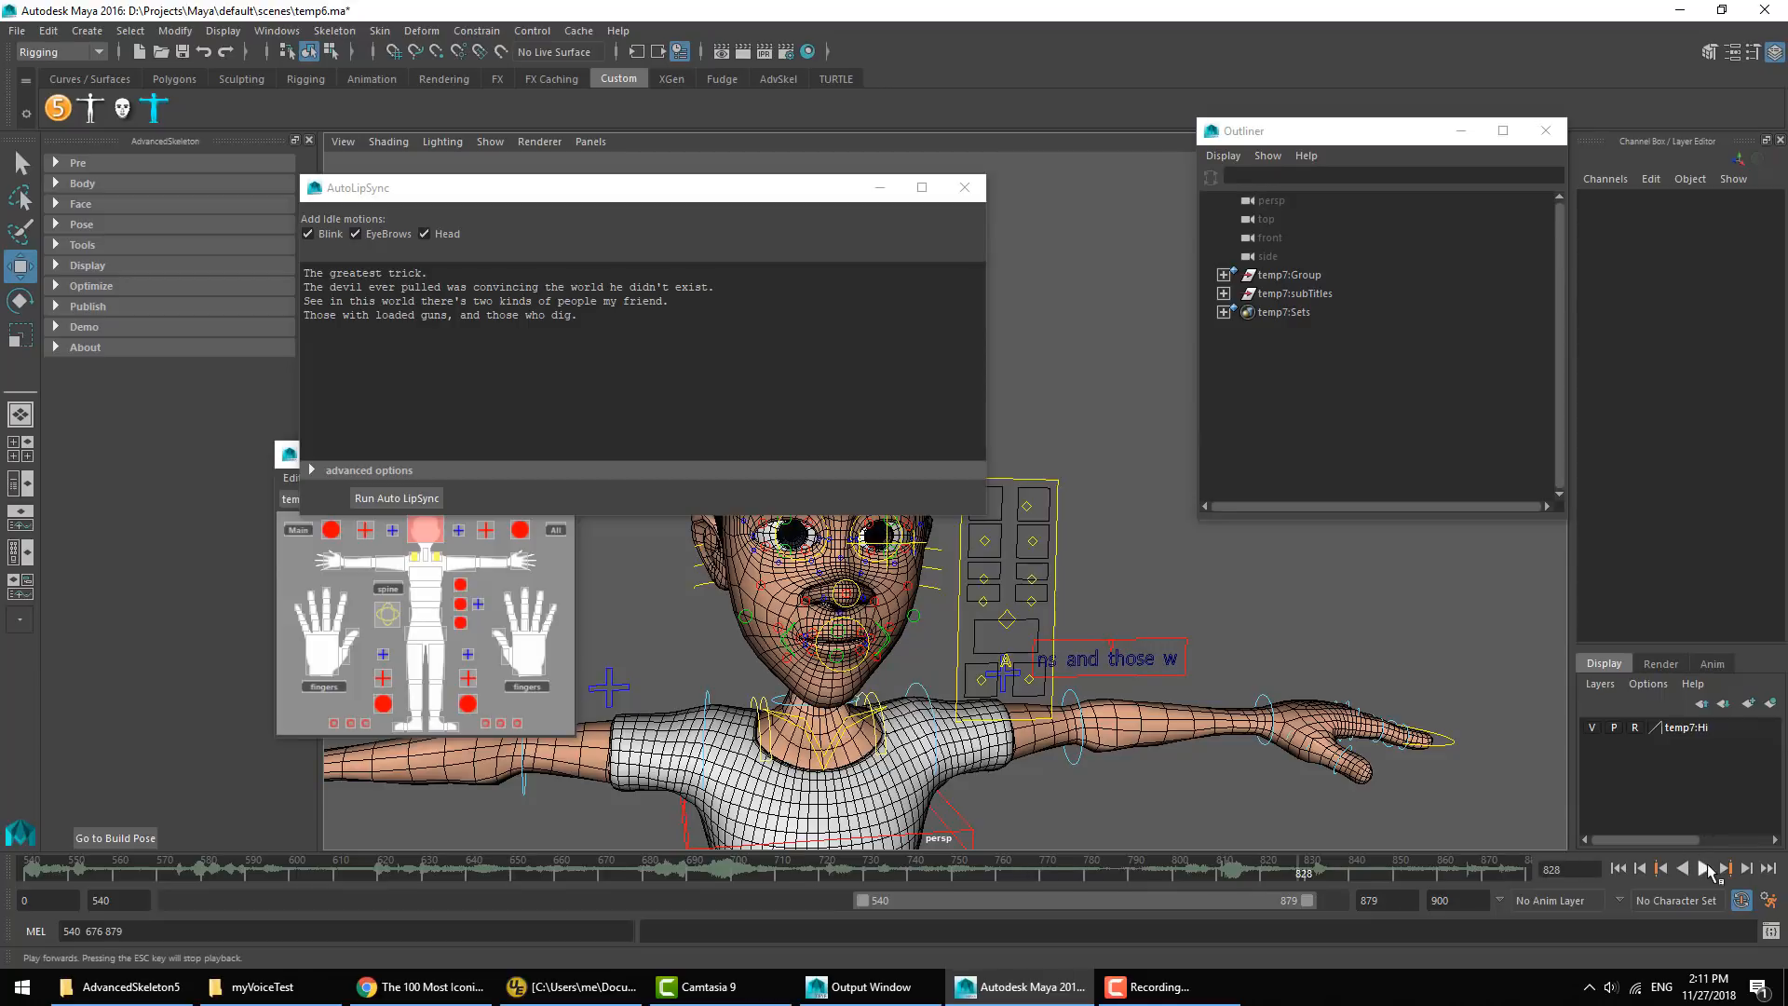
pyautogui.click(1304, 874)
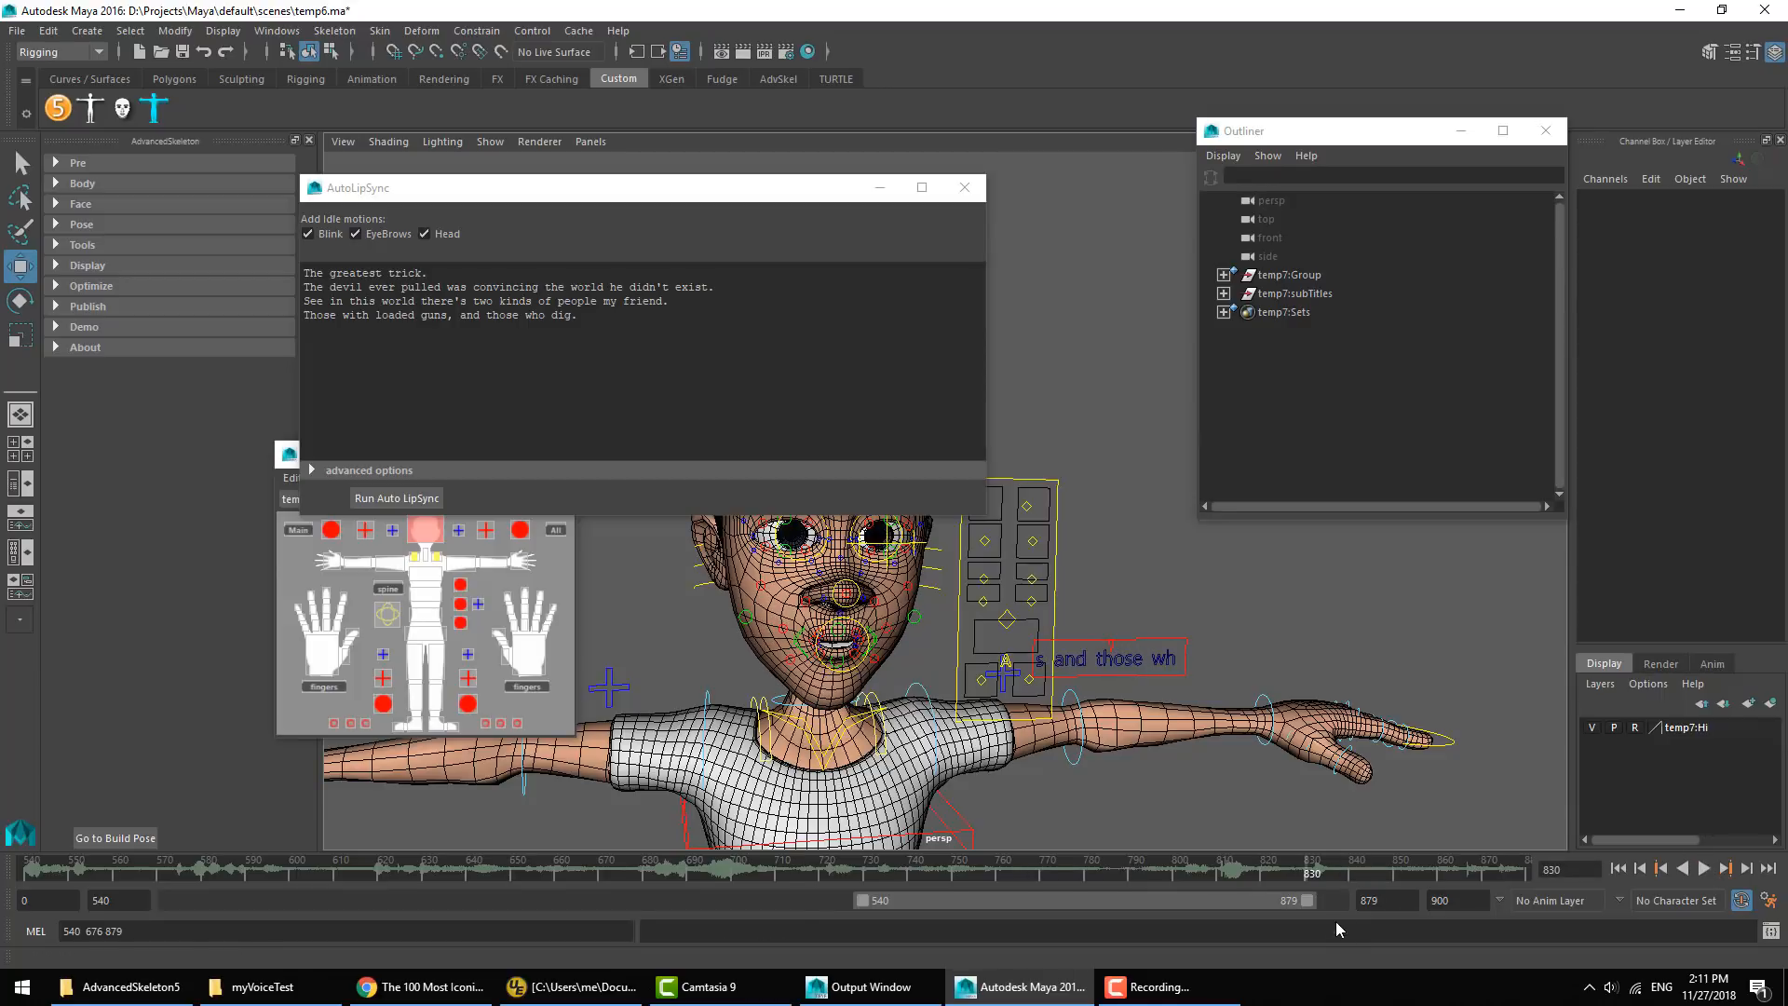
pyautogui.hotkey('alt', 'v')
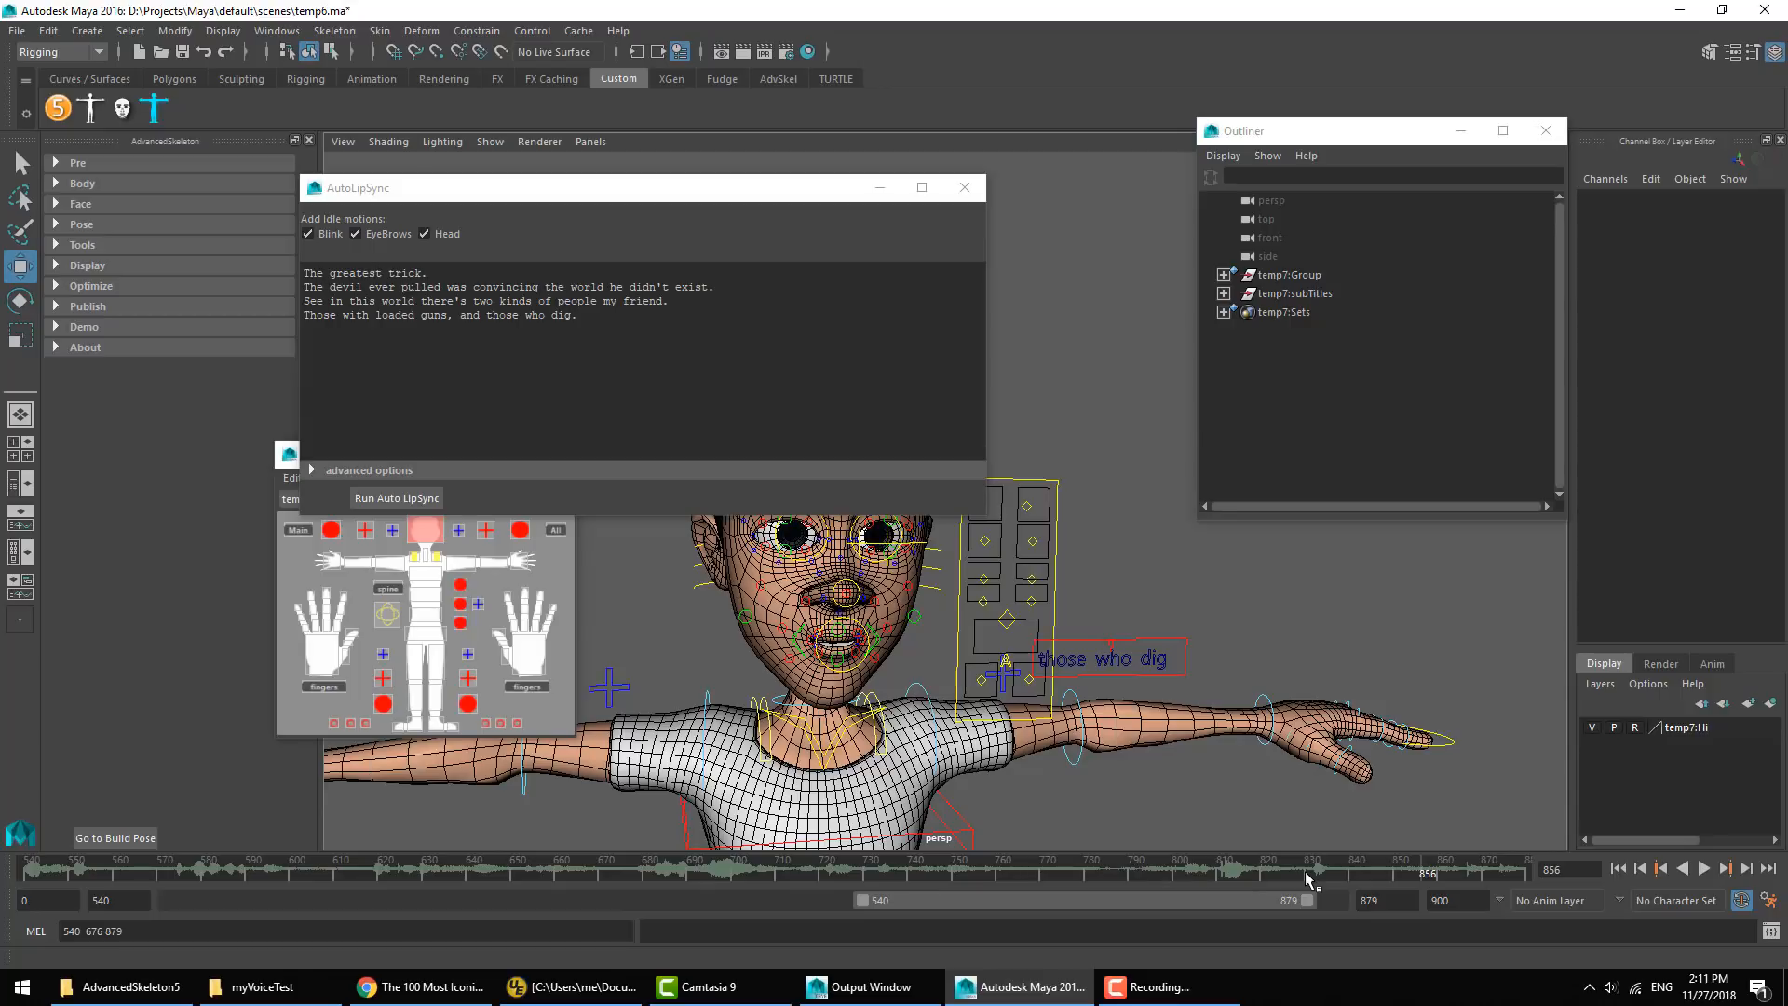
pyautogui.hotkey('alt', 'v')
pyautogui.click(1311, 875)
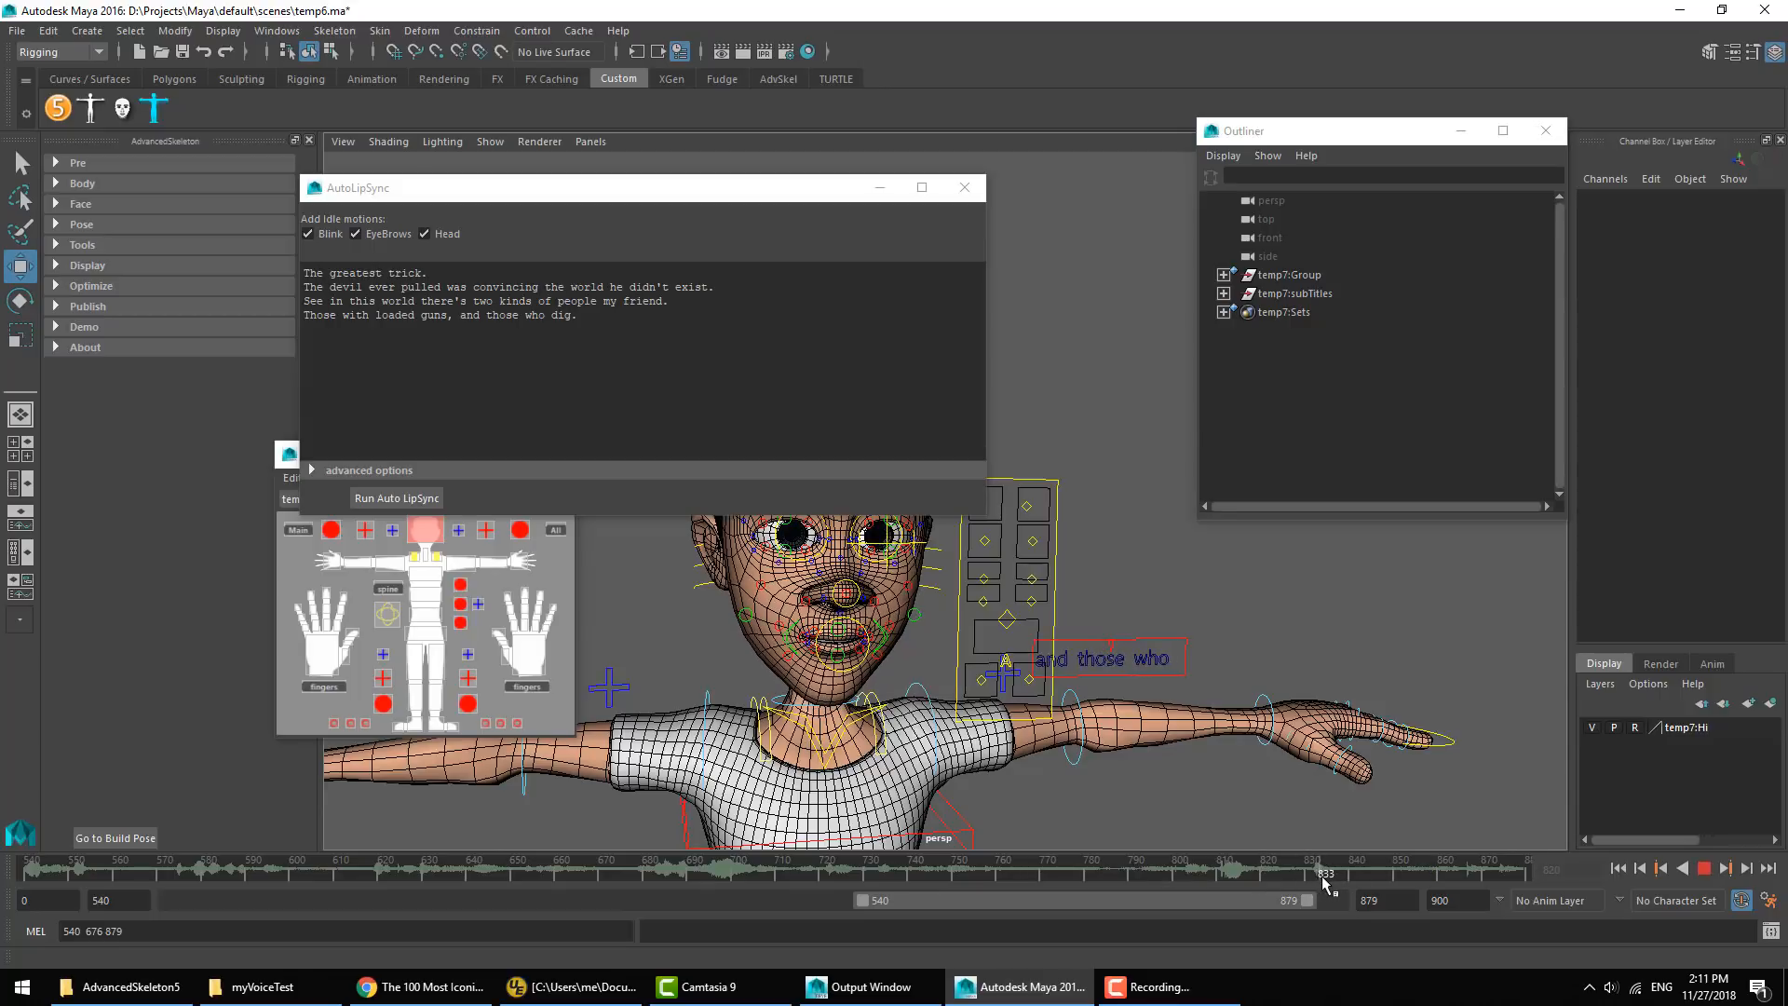
pyautogui.click(1704, 868)
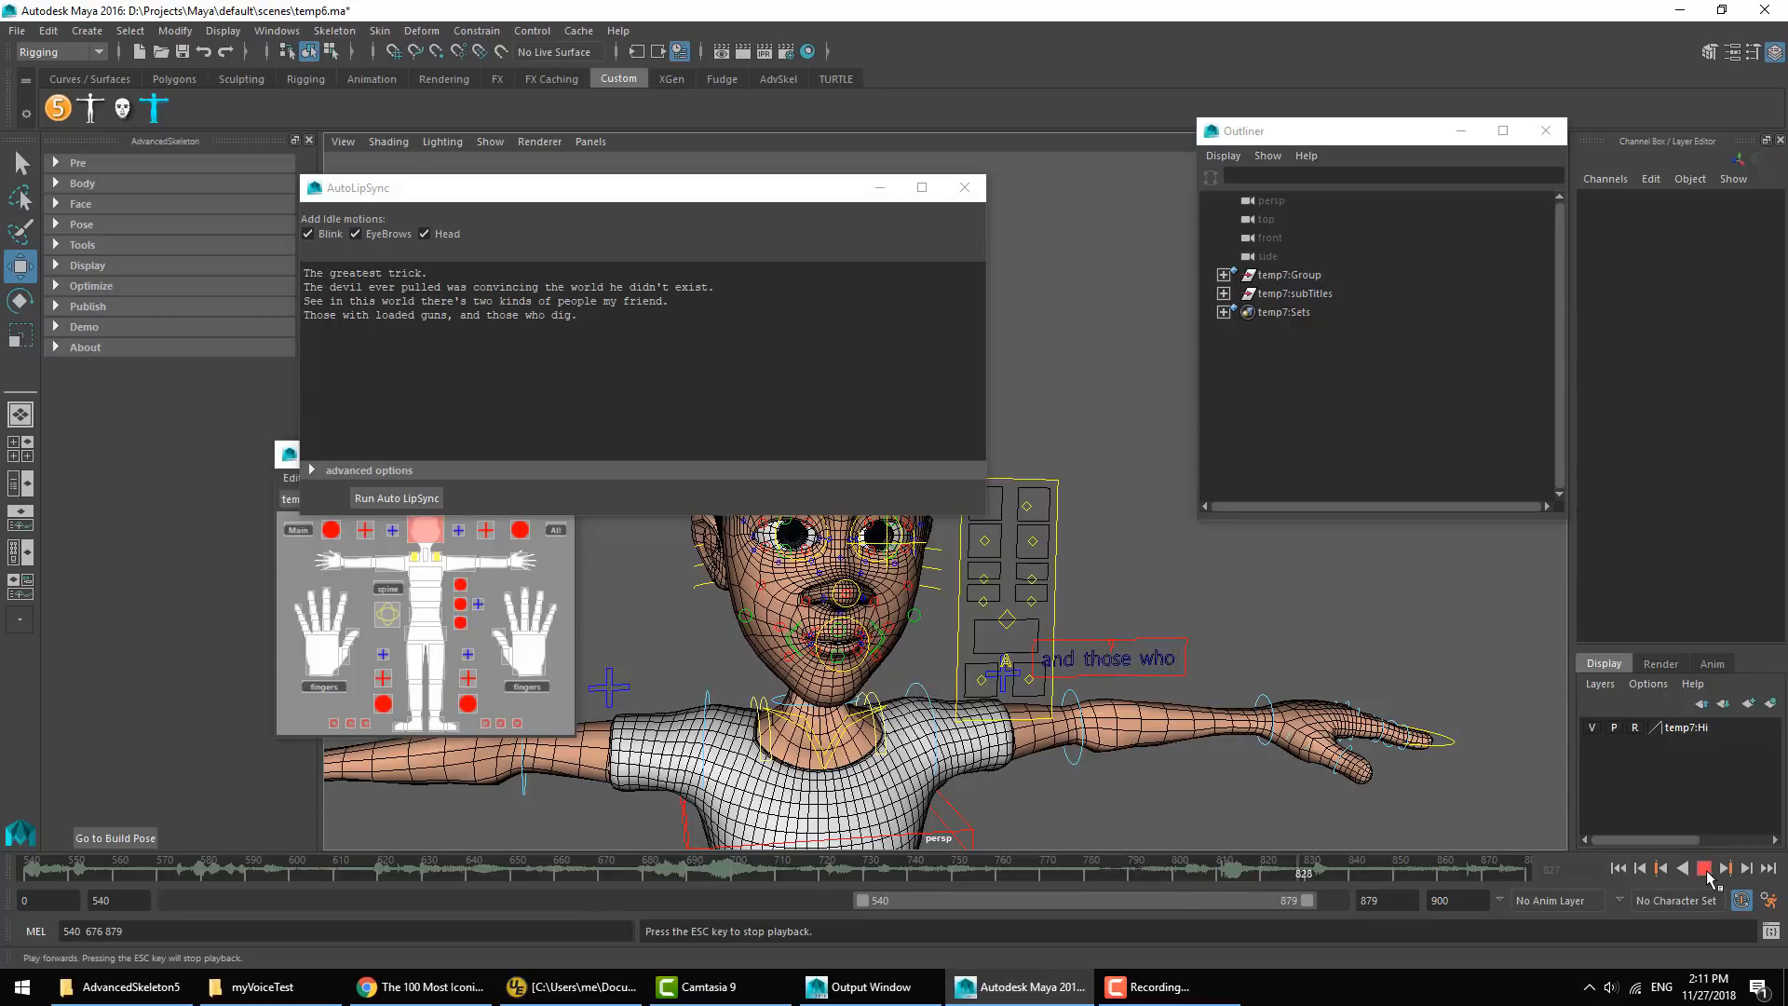
# Select frames 828 to 835 on the timeline and clear the AutoLipSync transcript to regenerate that range without words
pyautogui.keyDown('shift'); pyautogui.moveTo(1302, 880); pyautogui.dragTo(1334, 880); pyautogui.keyUp('shift')
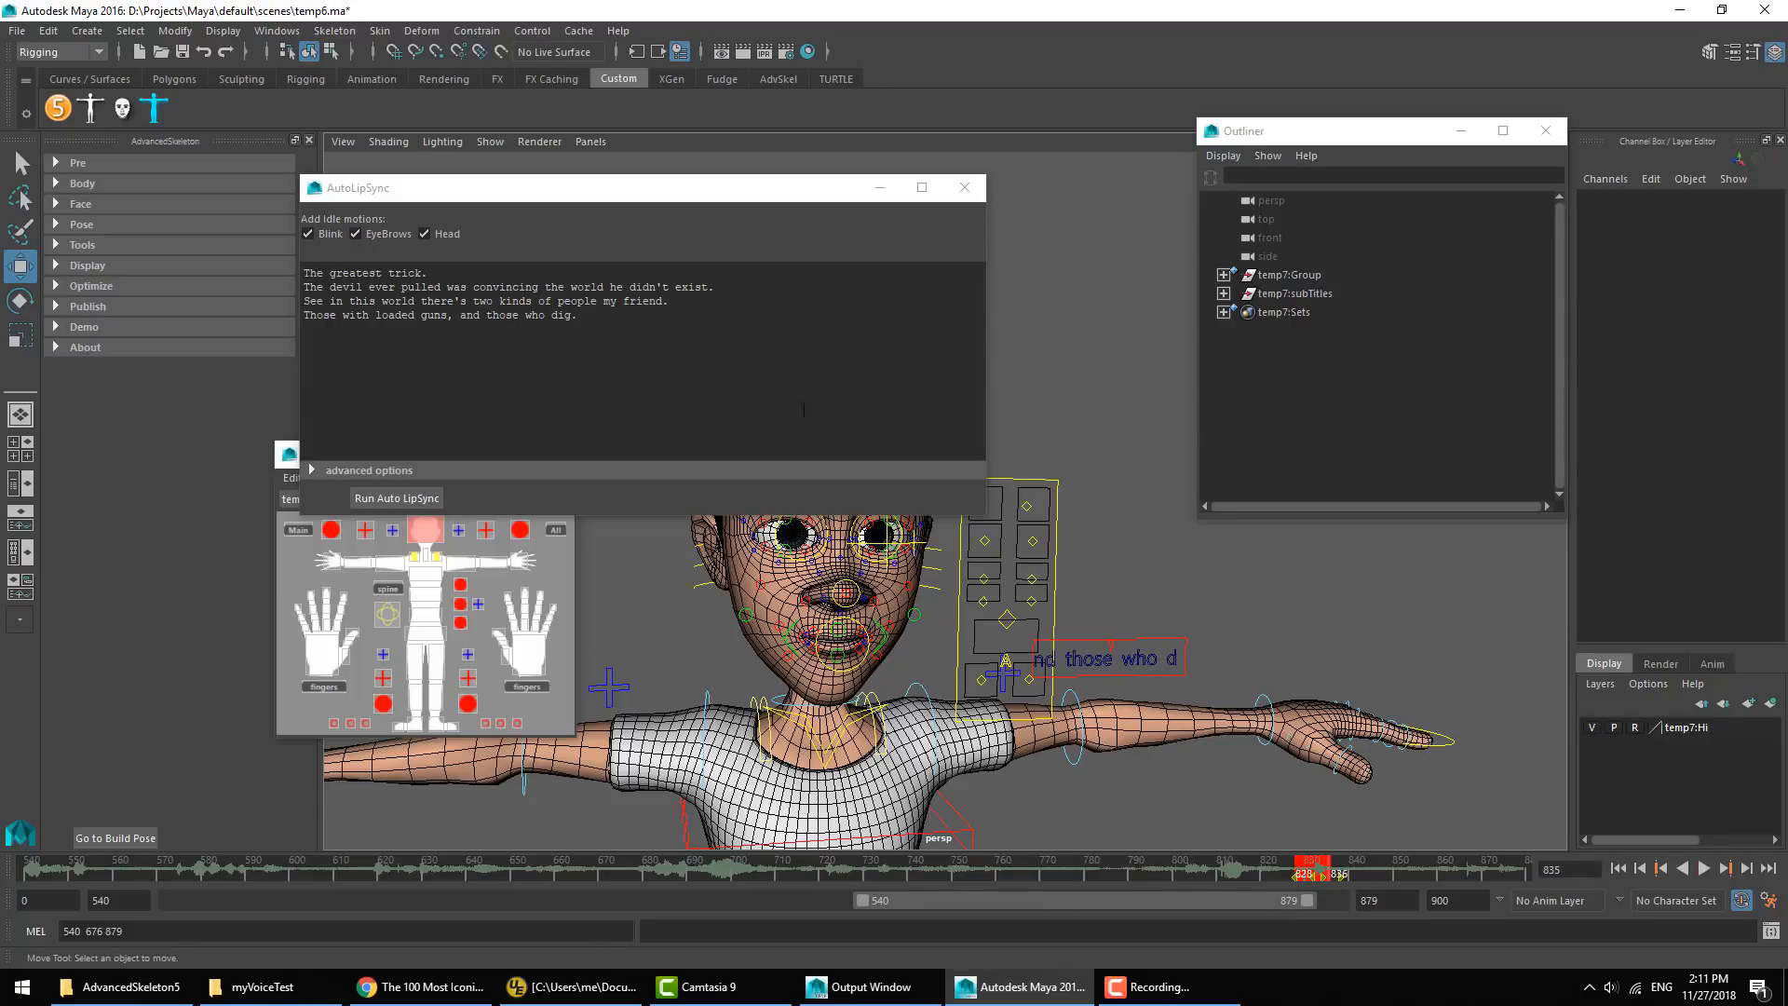
pyautogui.moveTo(304, 272); pyautogui.dragTo(703, 331)
pyautogui.press('BackSpace')
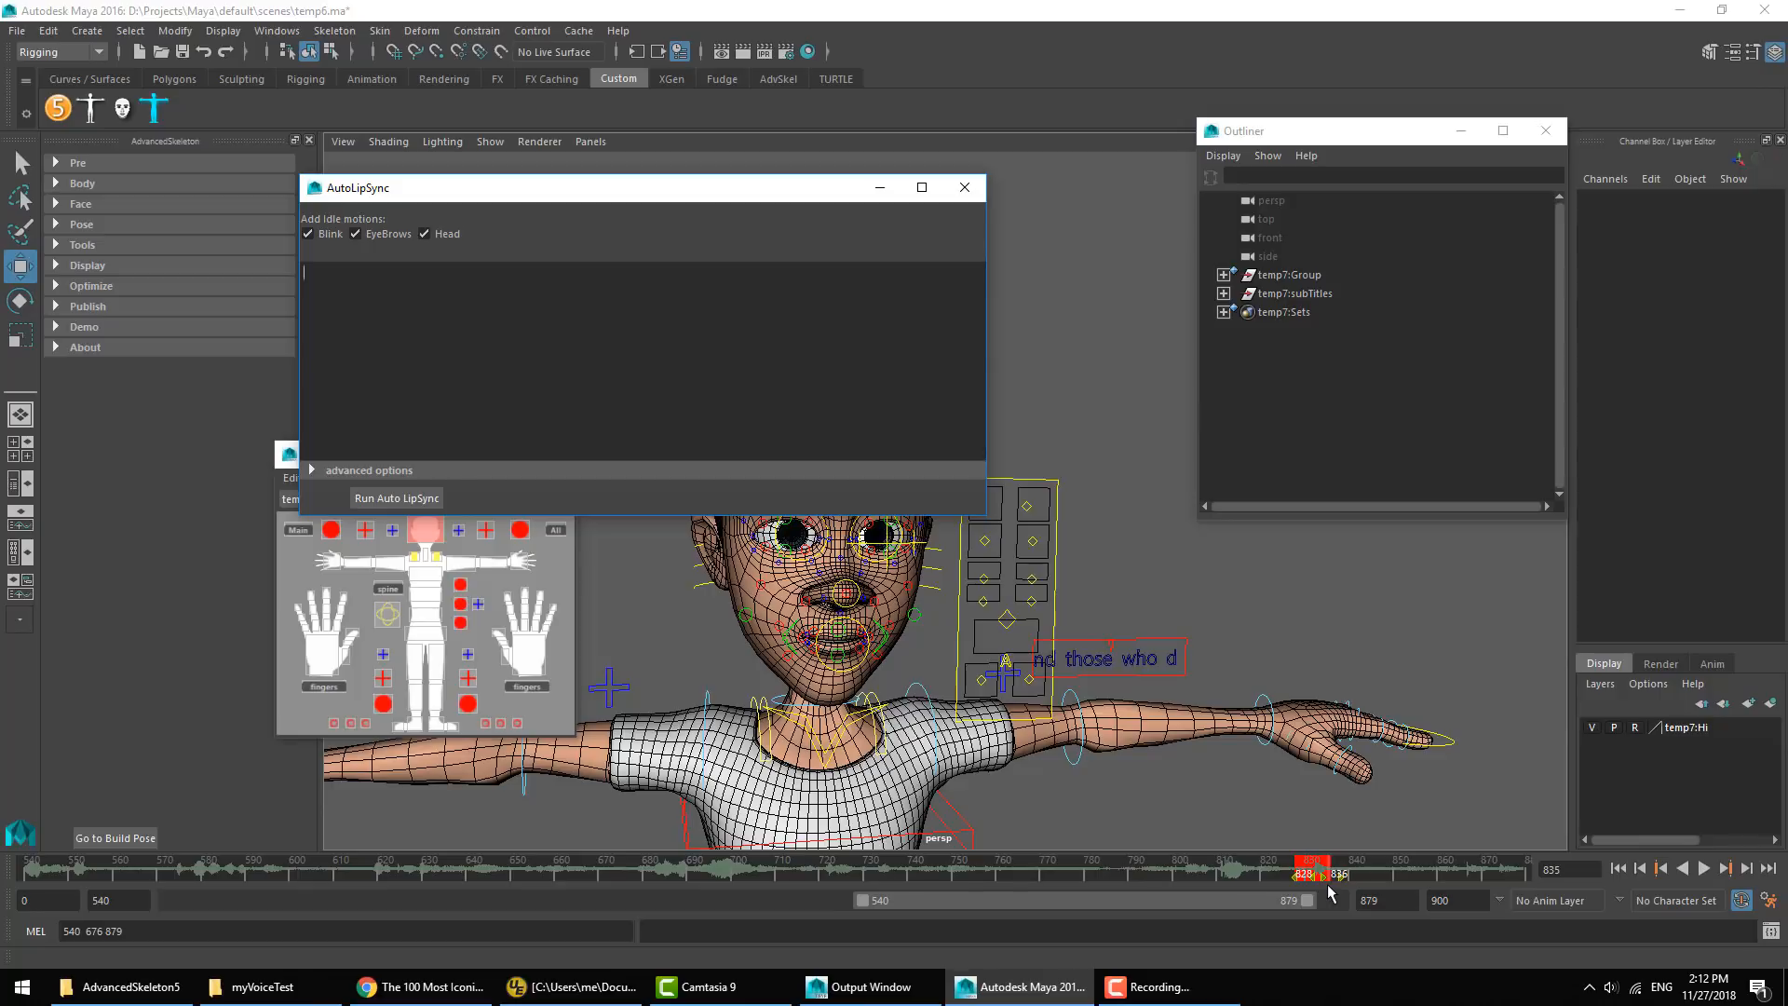
# Select frames 810 to 827 on the timeline and run Auto LipSync on them with the transcript "guns"
pyautogui.click(1303, 881)
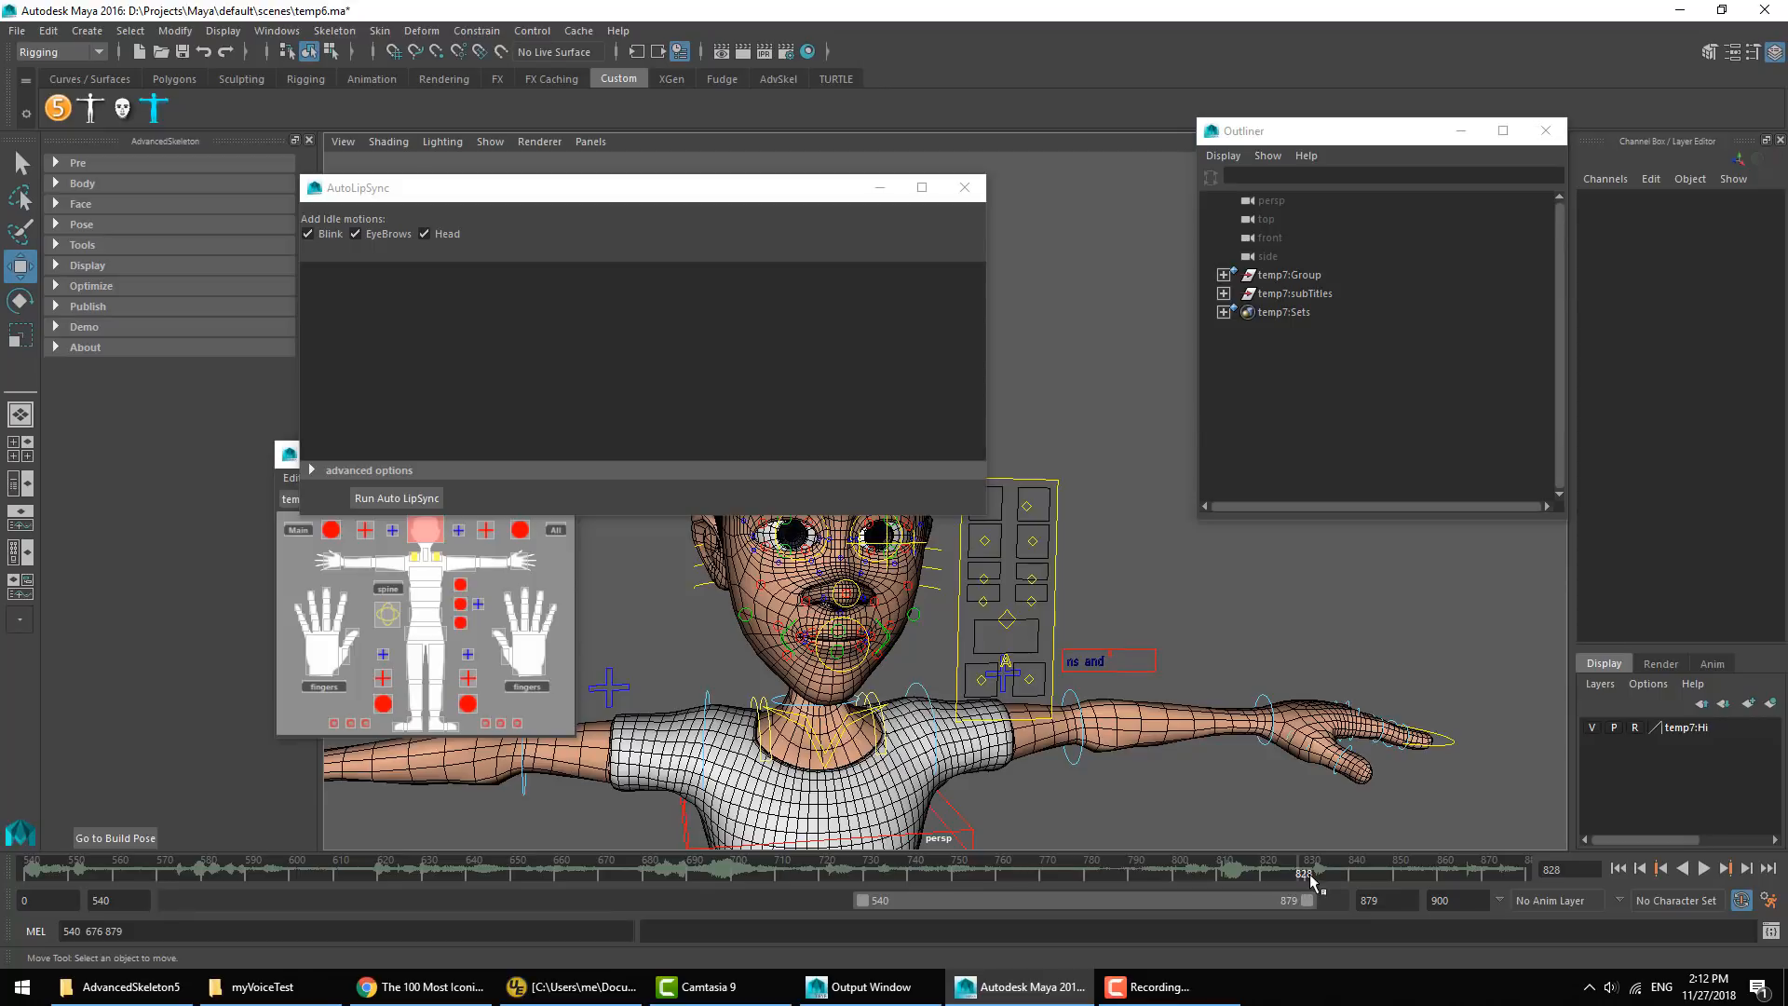
pyautogui.click(1310, 875)
pyautogui.click(1308, 877)
pyautogui.click(1291, 873)
pyautogui.moveTo(1291, 877); pyautogui.dragTo(1320, 876)
pyautogui.keyDown('shift'); pyautogui.moveTo(1220, 876); pyautogui.dragTo(1291, 876); pyautogui.keyUp('shift')
pyautogui.click(619, 331)
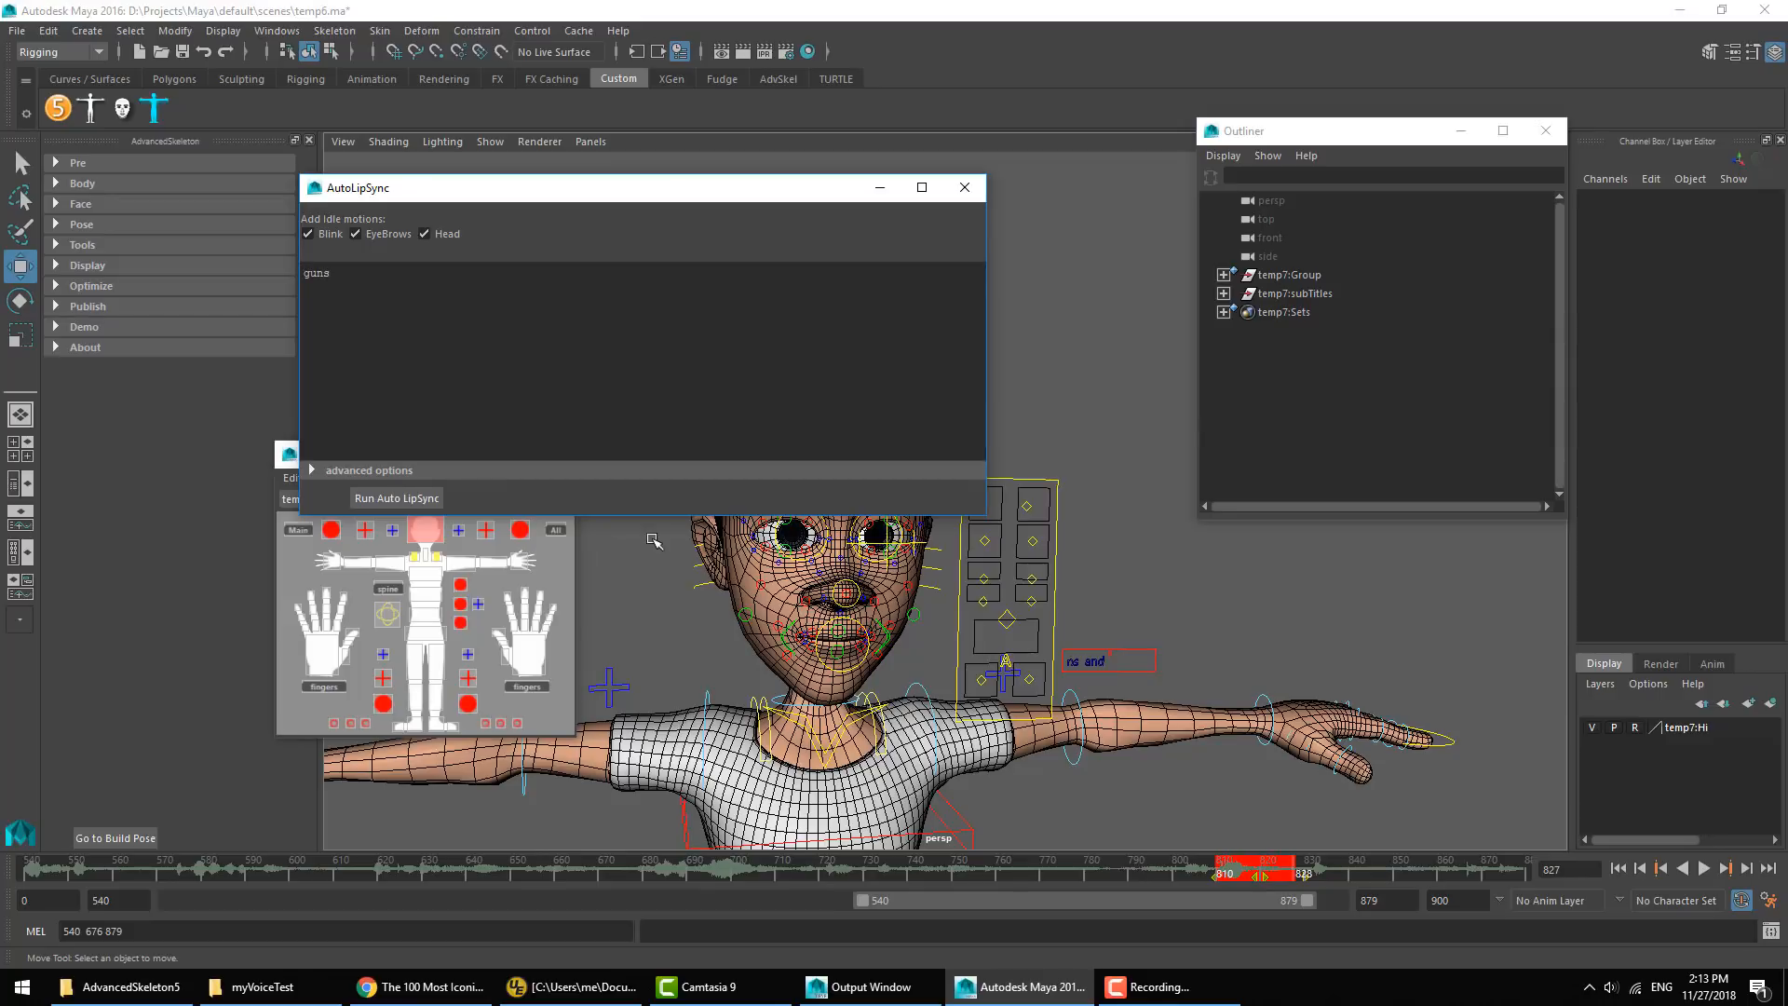
pyautogui.click(398, 499)
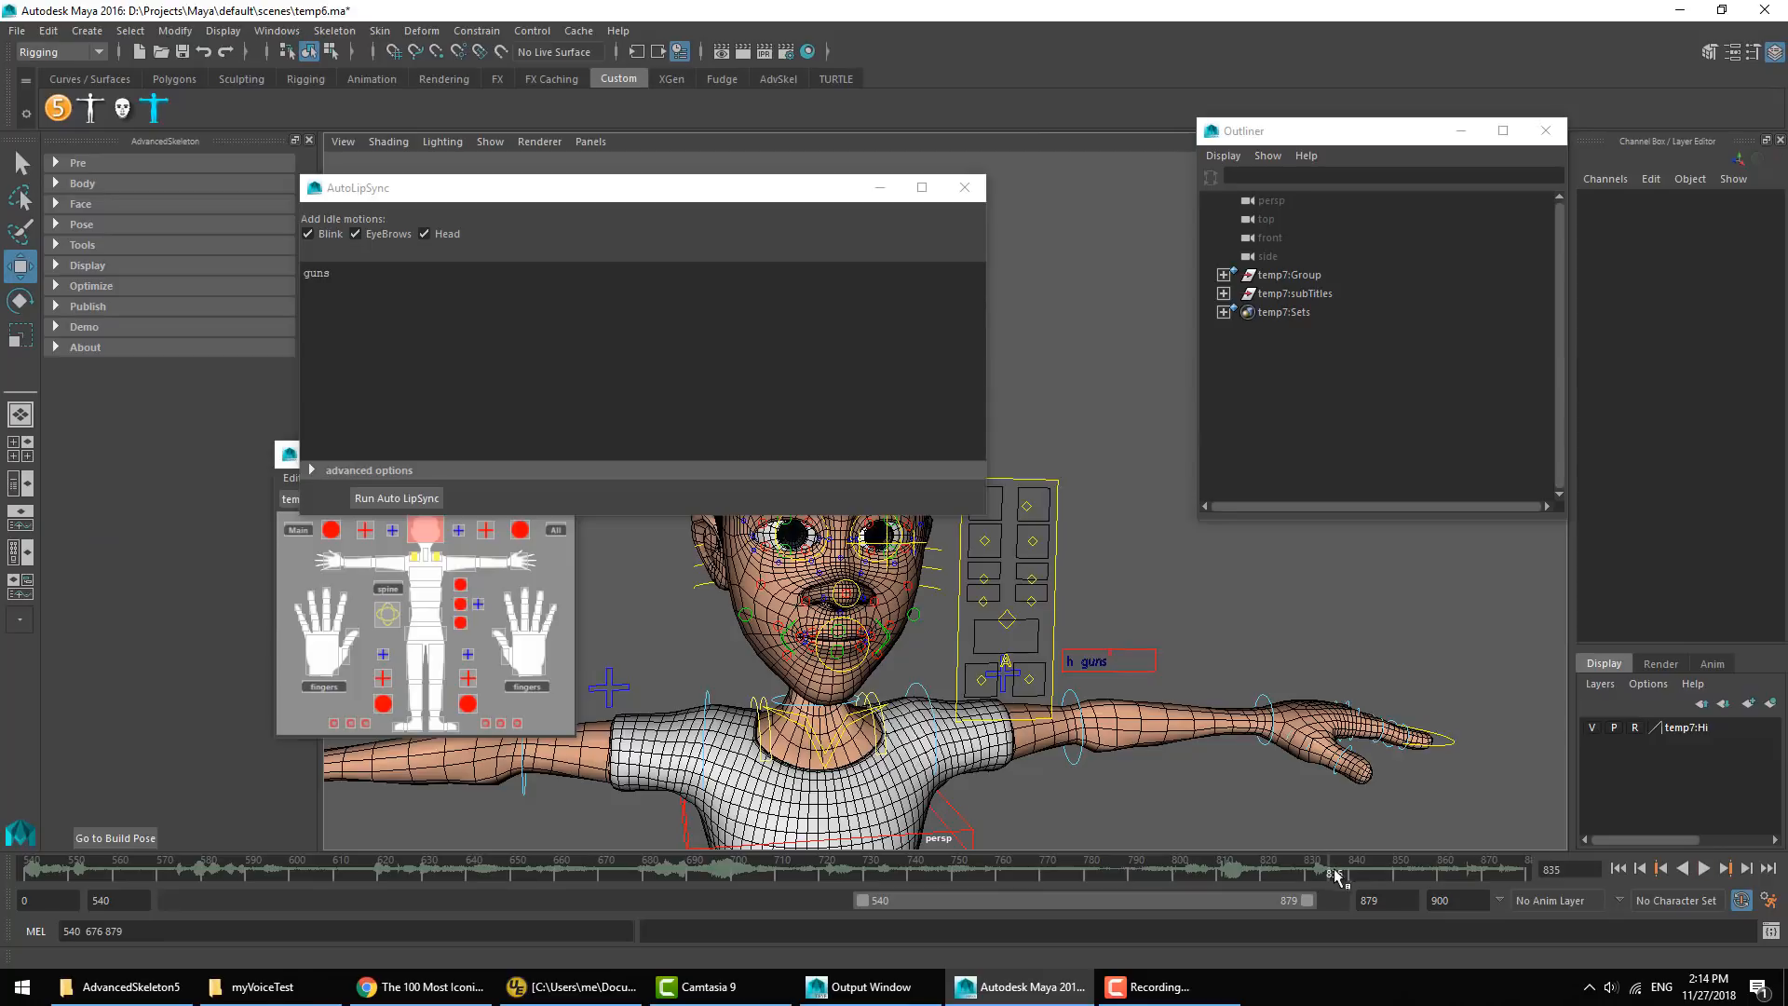
# Select frames 840 to 879 on the timeline and run Auto LipSync on them with the transcript "and those who dig"
pyautogui.click(1356, 878)
pyautogui.keyDown('shift'); pyautogui.moveTo(1355, 877); pyautogui.dragTo(1525, 877); pyautogui.keyUp('shift')
pyautogui.click(607, 397)
pyautogui.hotkey('ctrl', 'a')
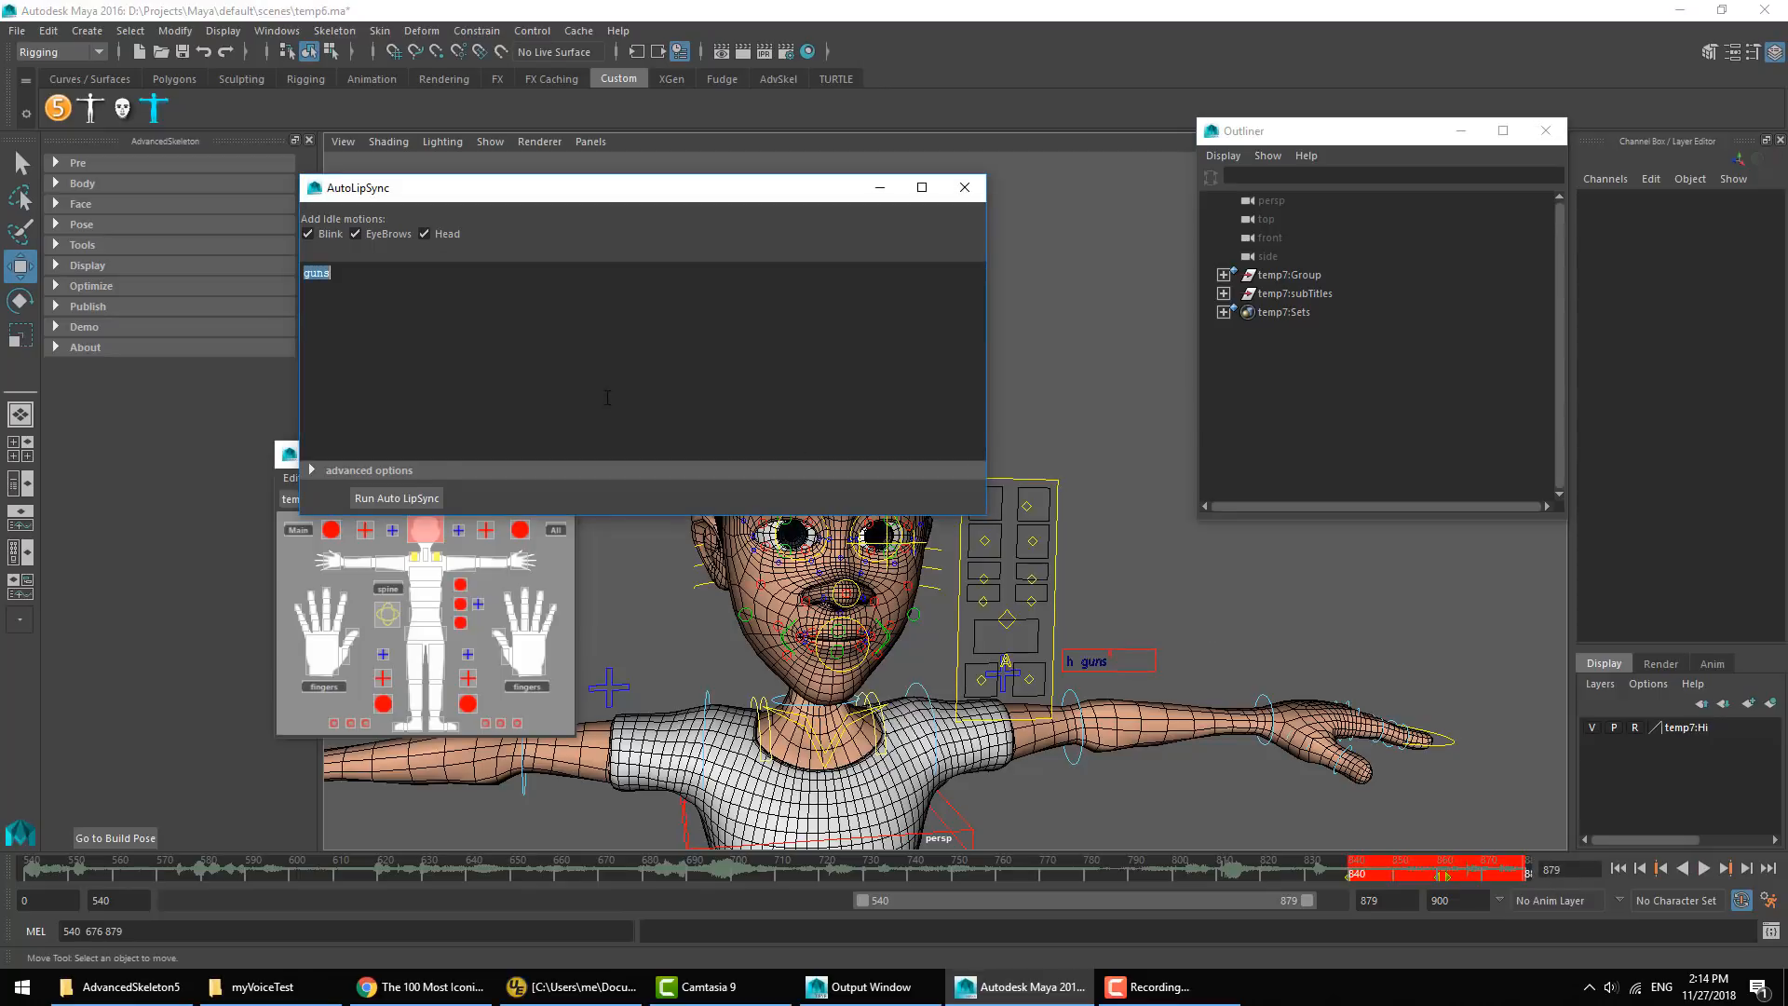
pyautogui.write('and those who dig')
pyautogui.click(416, 500)
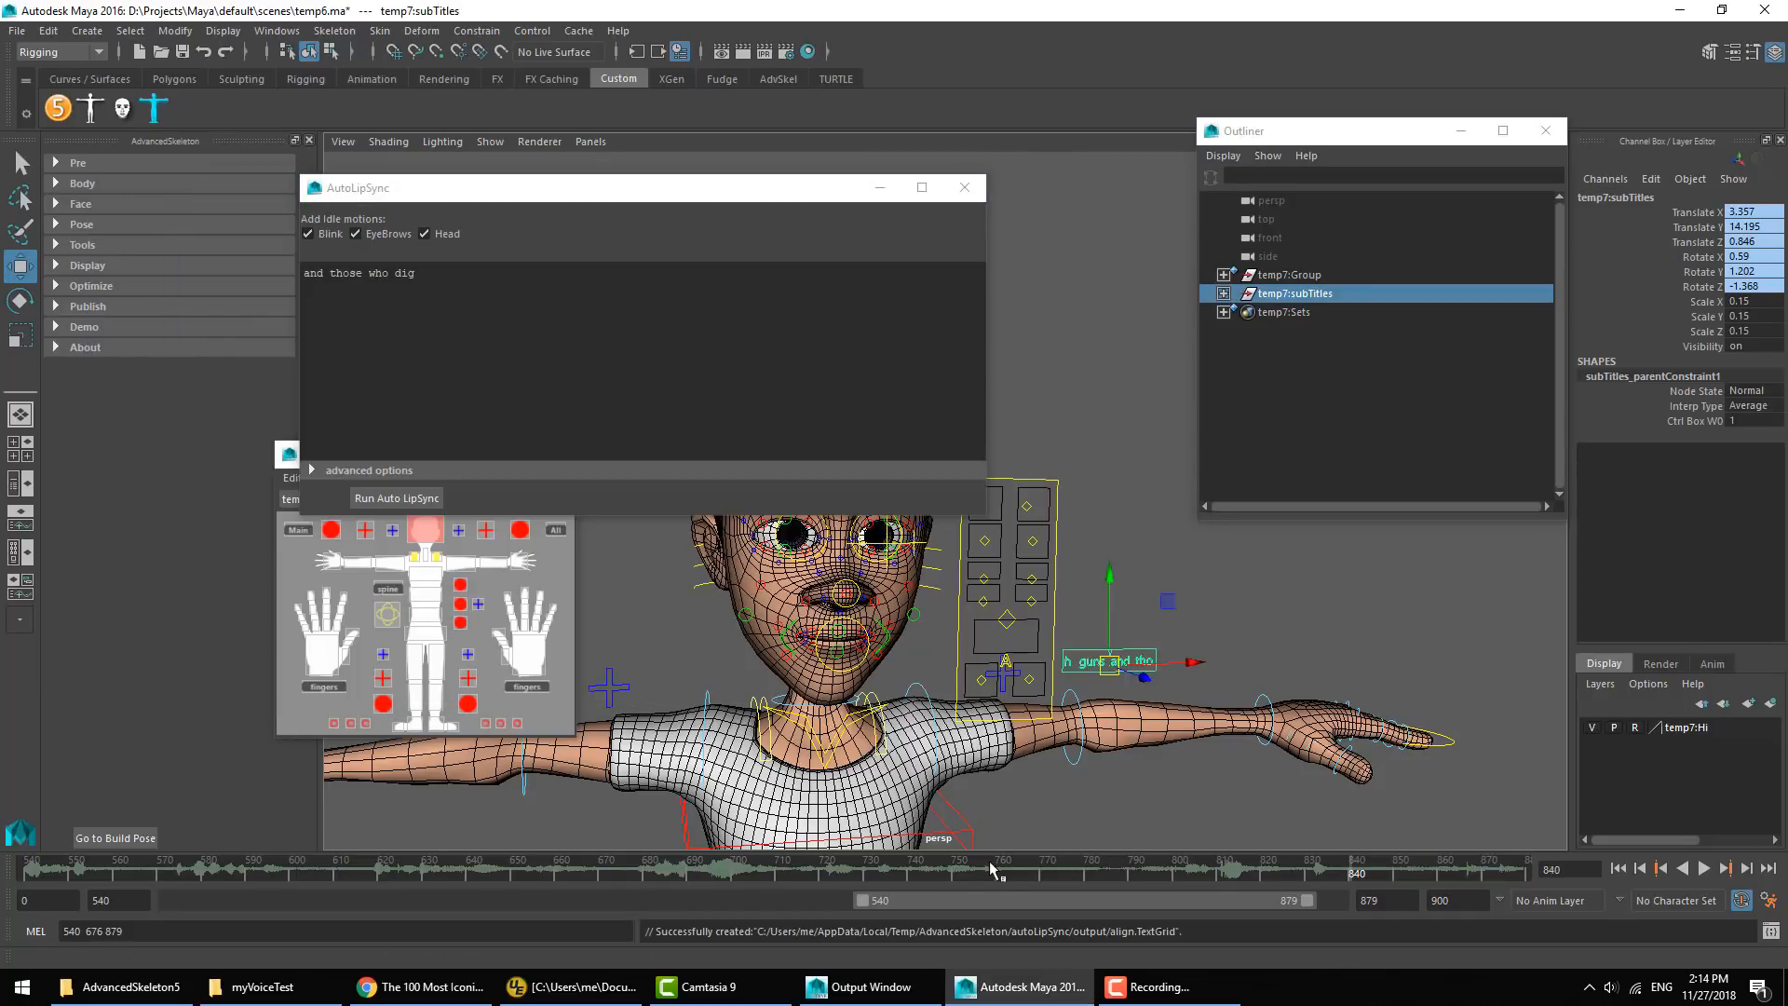
# Play the corrected lip-sync from frame 756, and play the tuna.mb character's scene from frame 8274
pyautogui.click(984, 866)
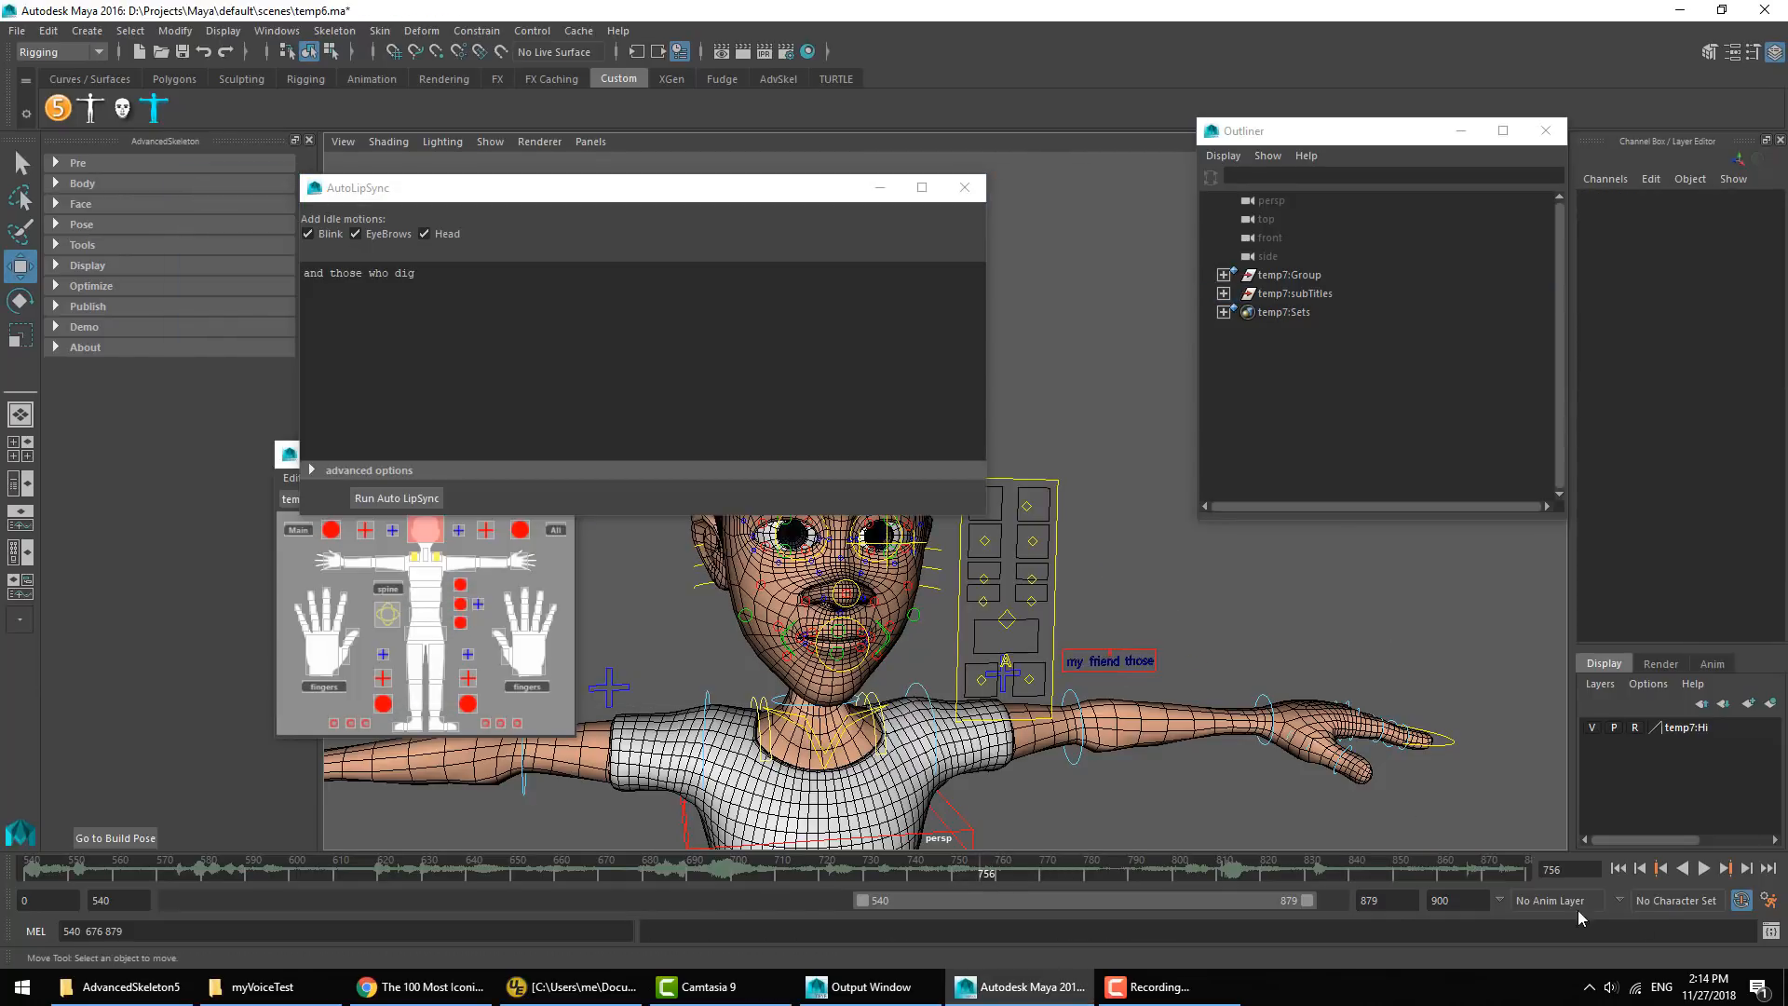
pyautogui.click(1705, 868)
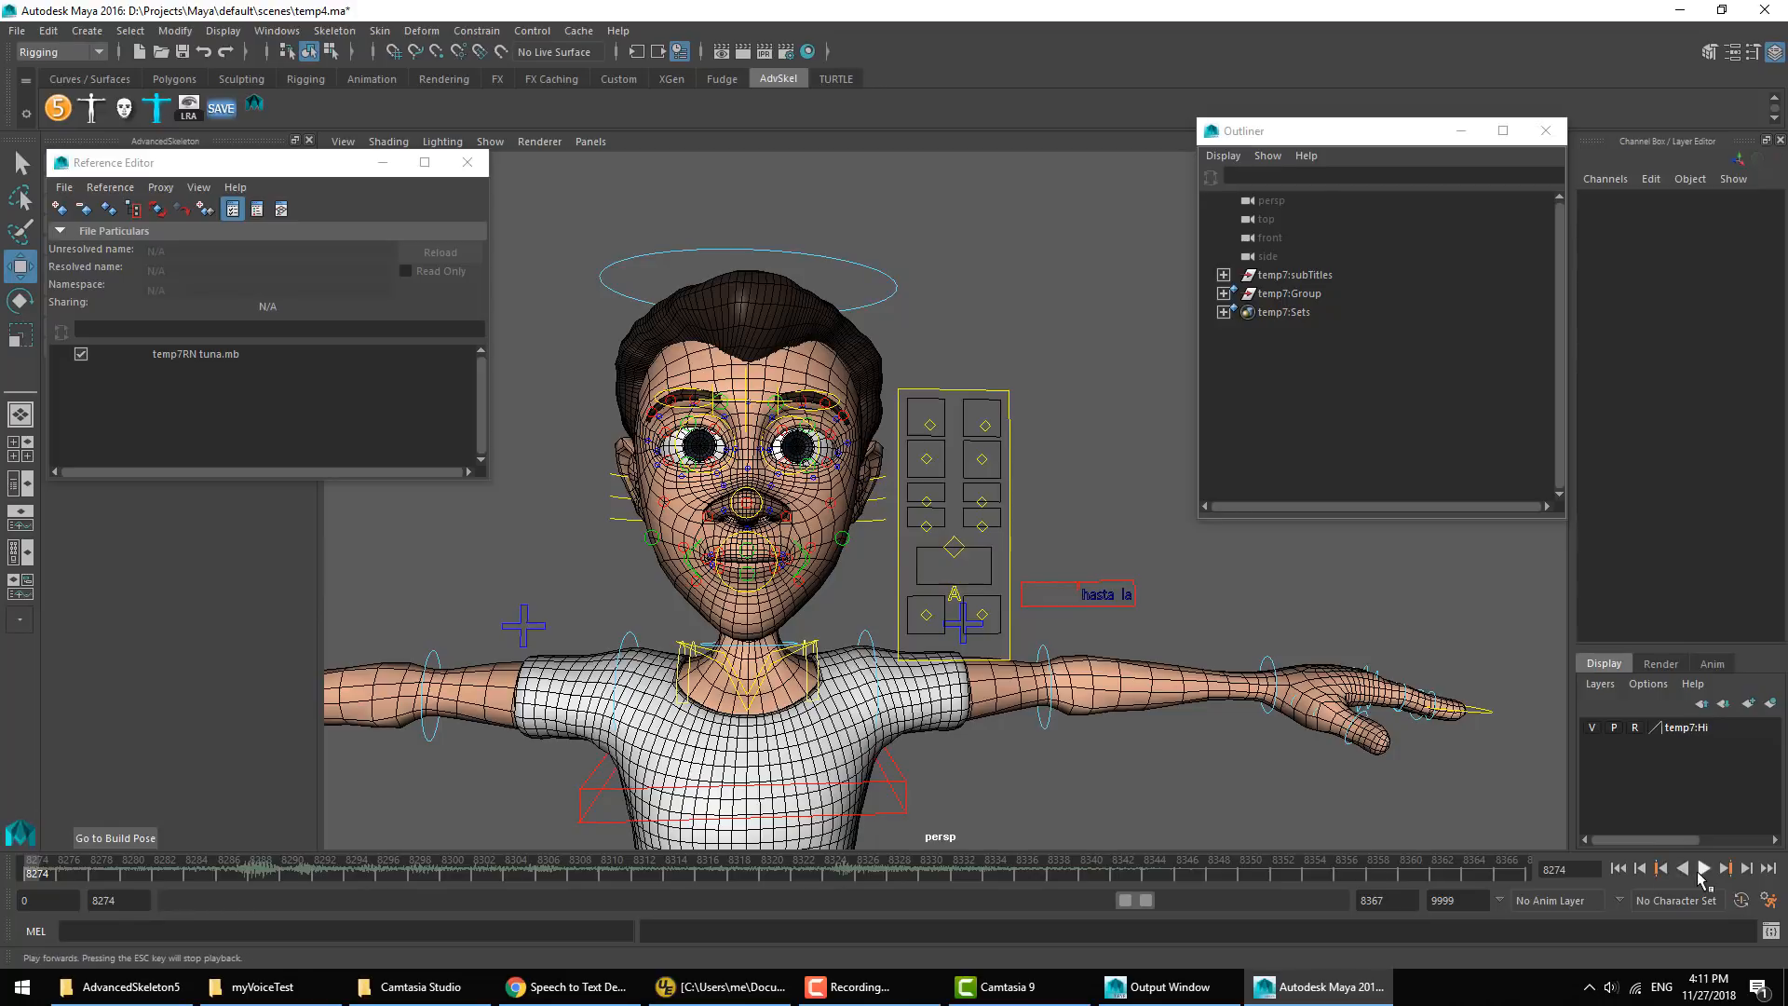
pyautogui.click(1703, 869)
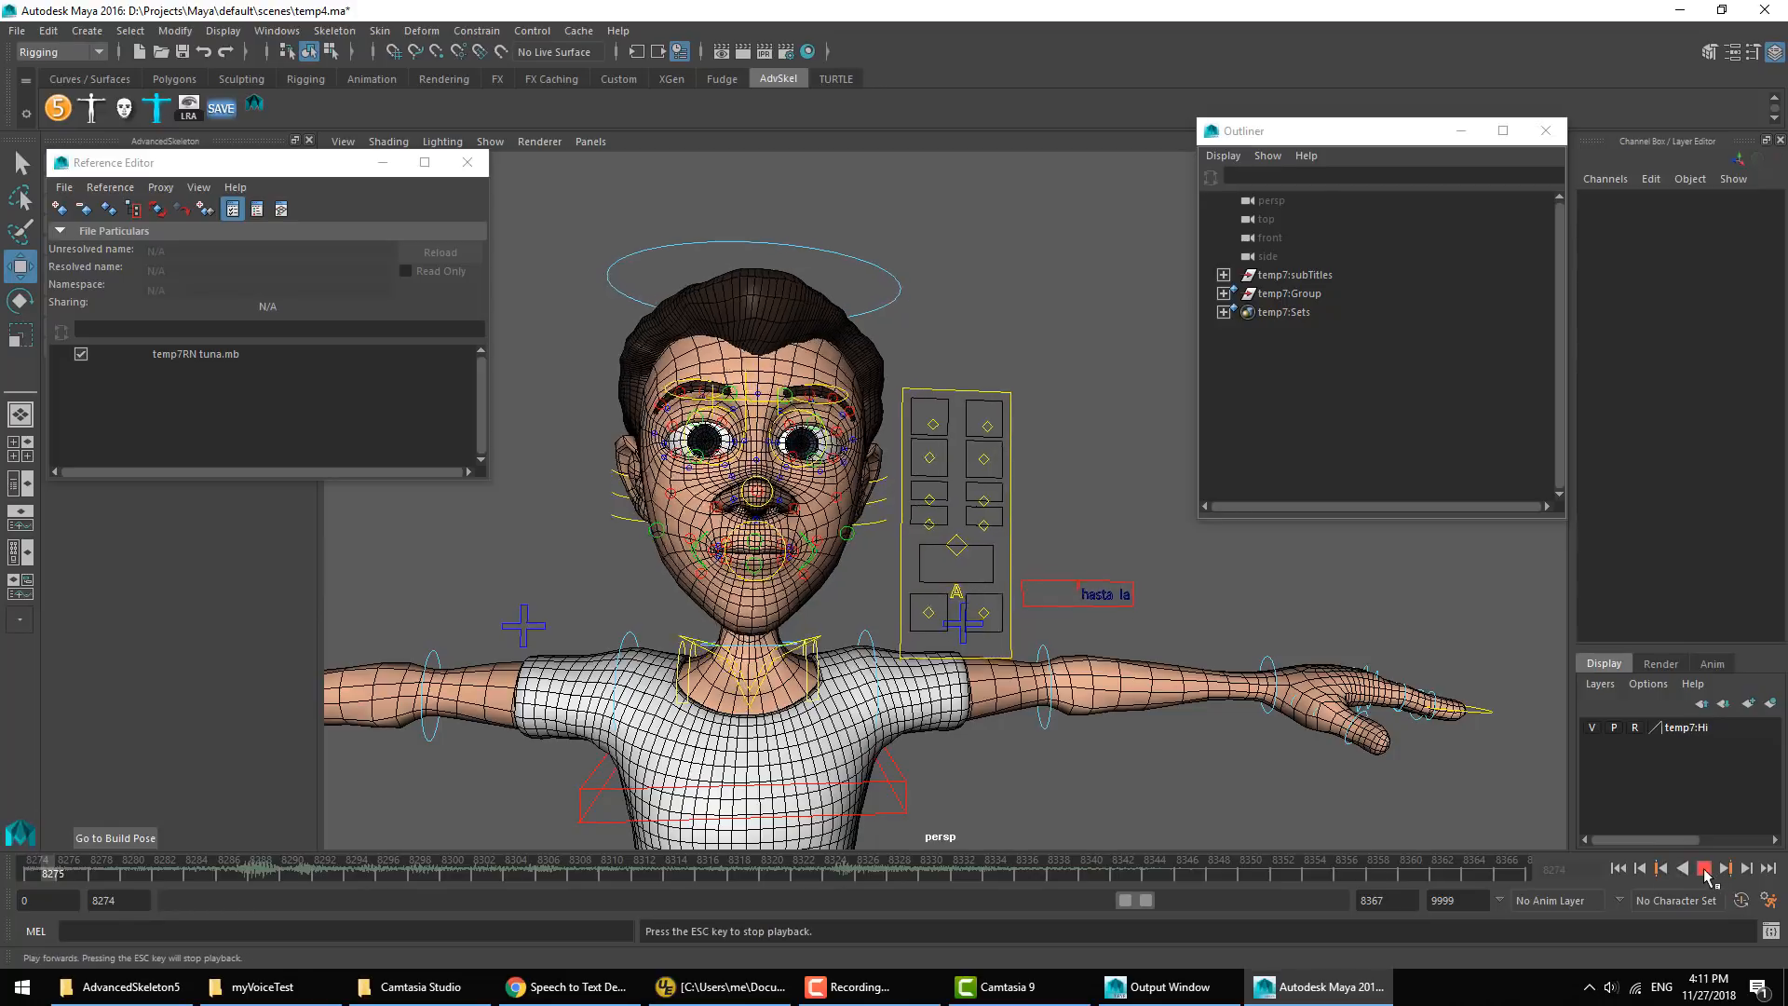